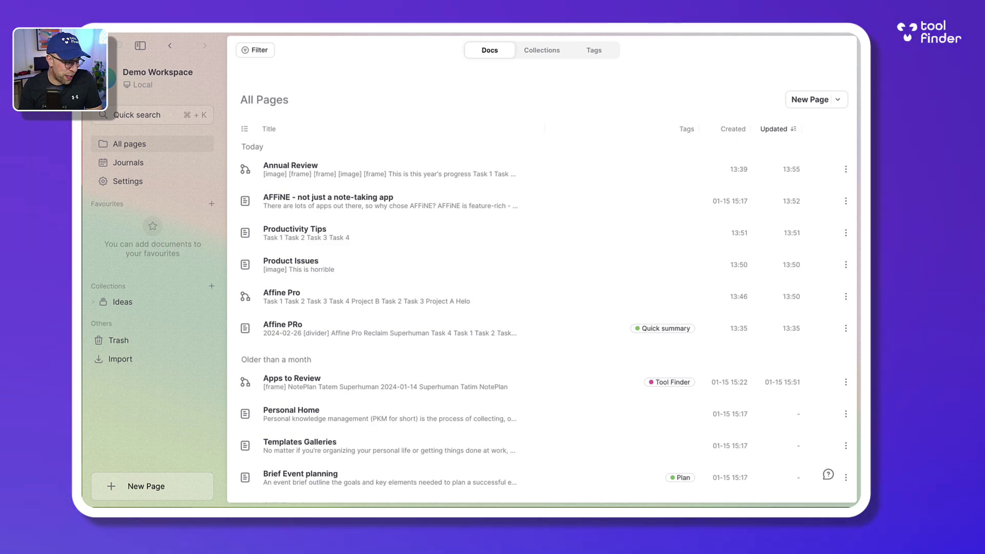
Switch to the affine.pro Chrome window and drag it up and left over the workspace
{"action": "key", "text": "super+Tab"}
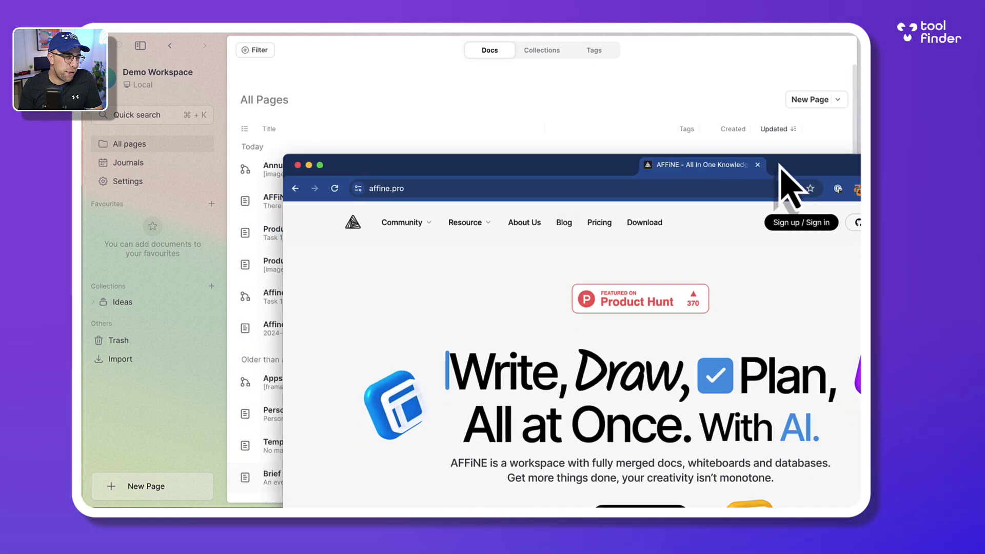
{"action": "left_click_drag", "start_coordinate": [779, 173], "coordinate": [659, 78]}
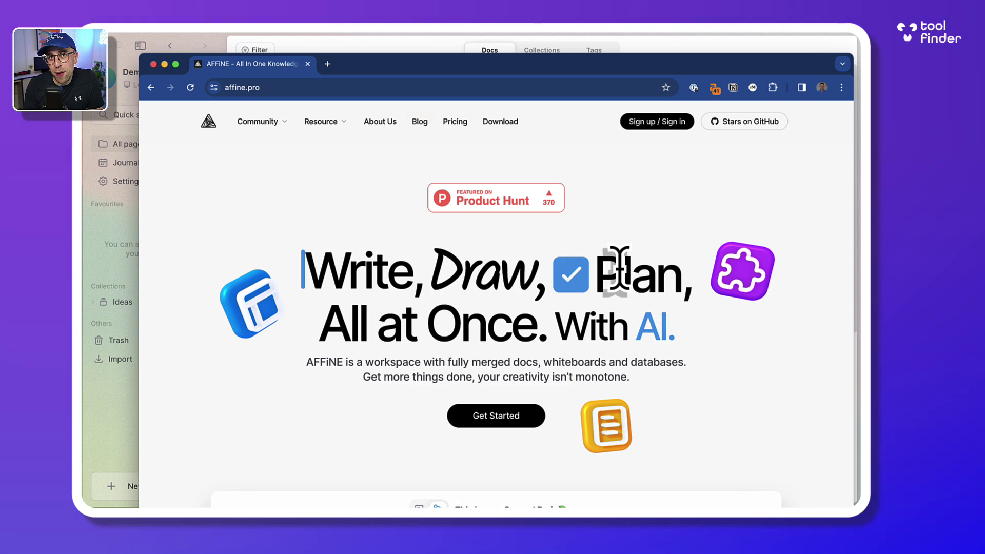
{"action": "left_click_drag", "start_coordinate": [527, 66], "coordinate": [509, 55]}
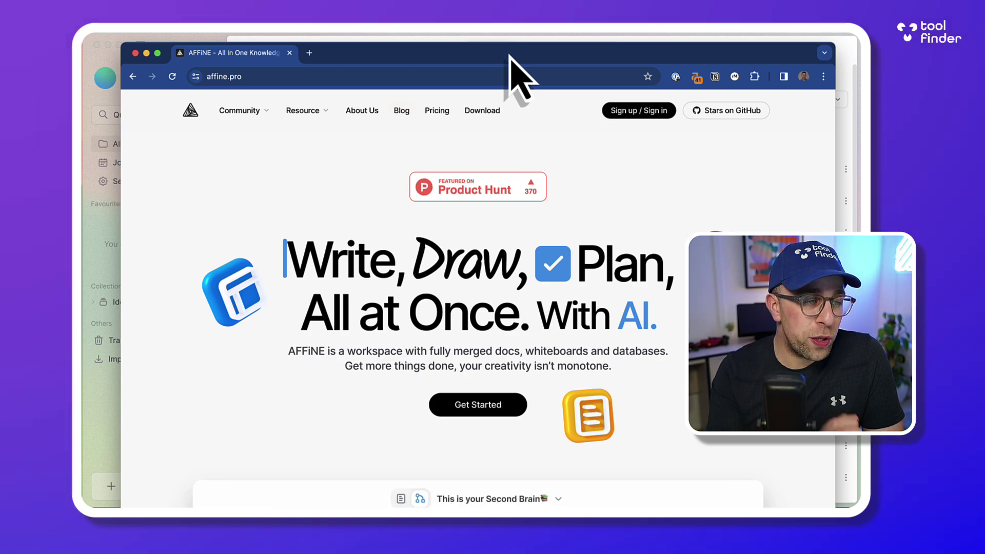
Minimize Chrome and set the new AFFiNE page to Page mode
{"action": "left_click", "coordinate": [147, 54]}
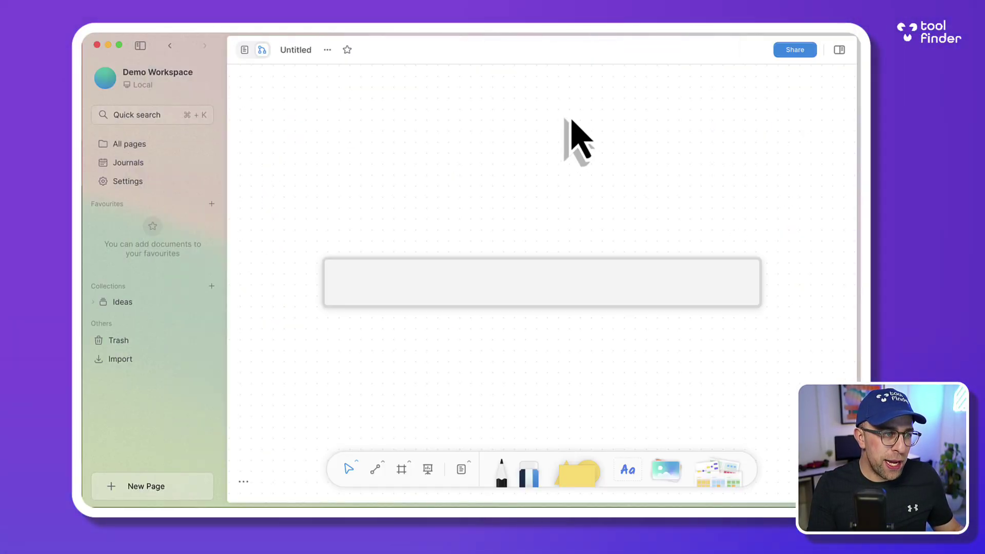
{"action": "left_click", "coordinate": [252, 50]}
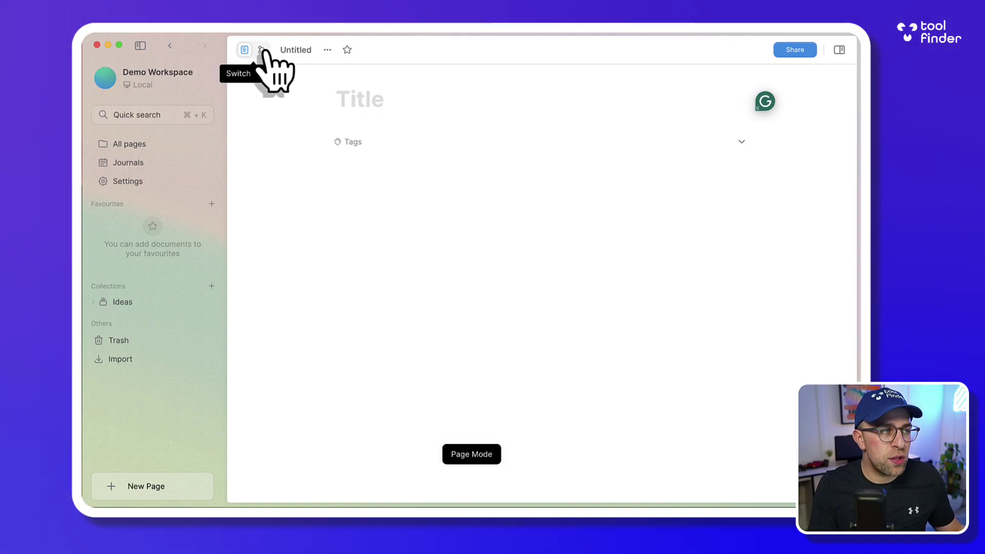
{"action": "left_click", "coordinate": [262, 50]}
{"action": "left_click", "coordinate": [244, 50]}
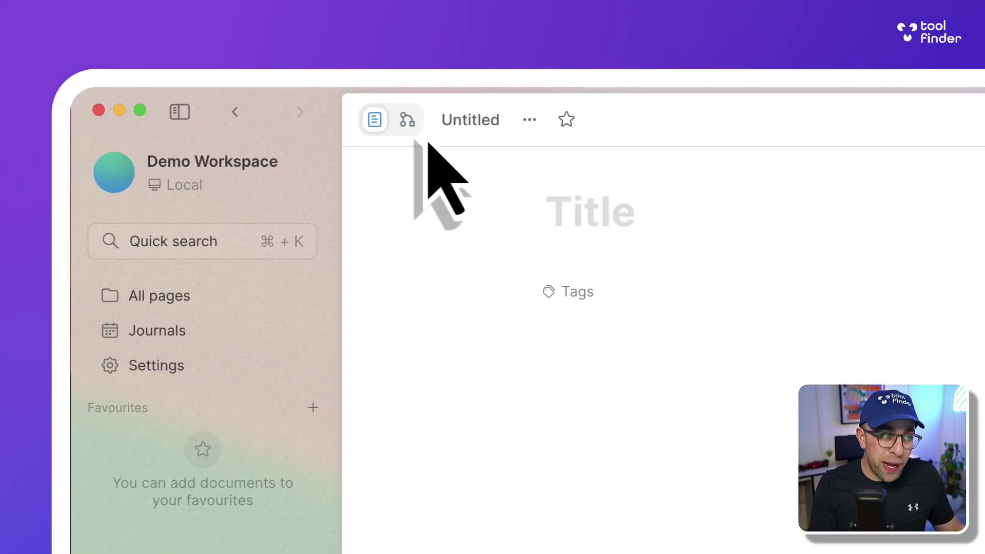
Title the page 'A Note' and add the bullet 'This is a note' beneath it
{"action": "left_click", "coordinate": [626, 231]}
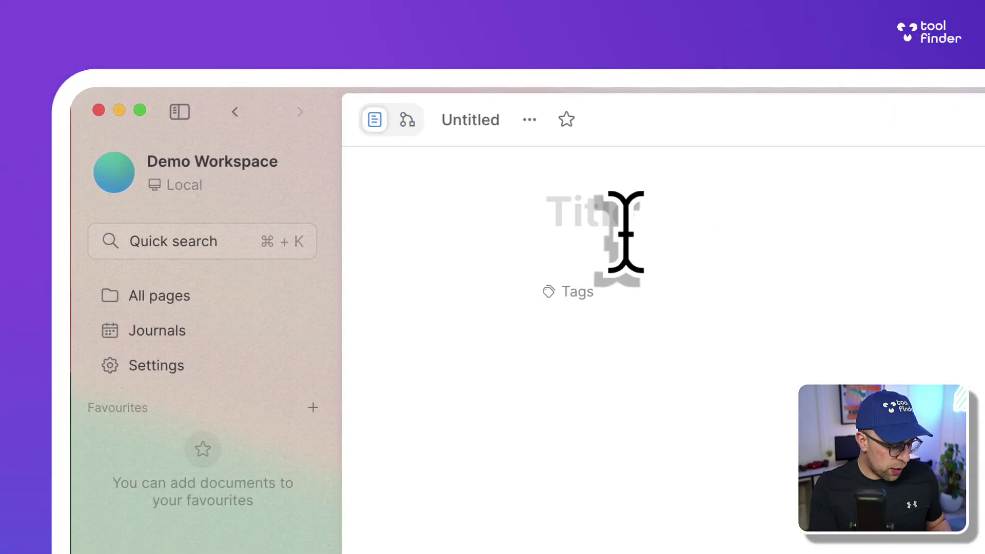
{"action": "type", "text": "A Note"}
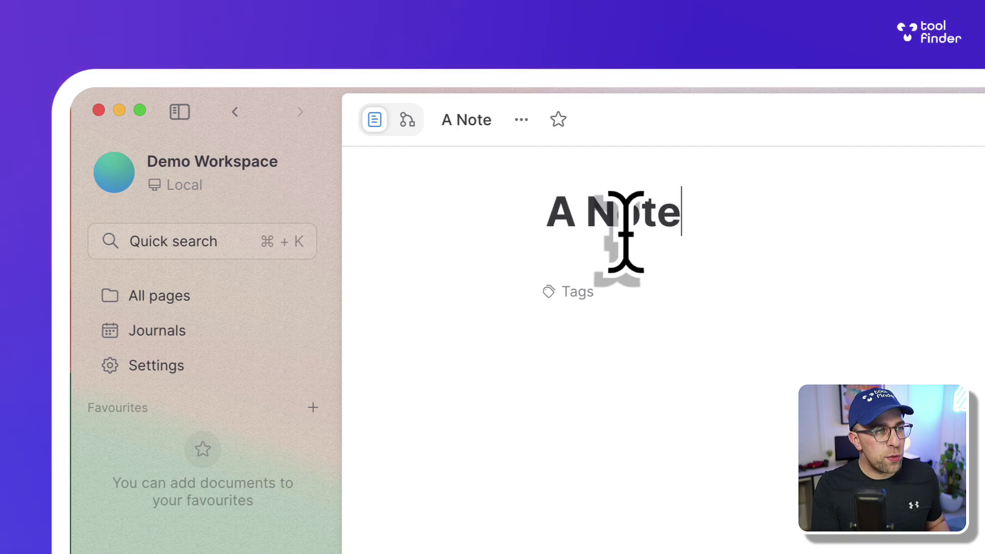
{"action": "key", "text": "Return"}
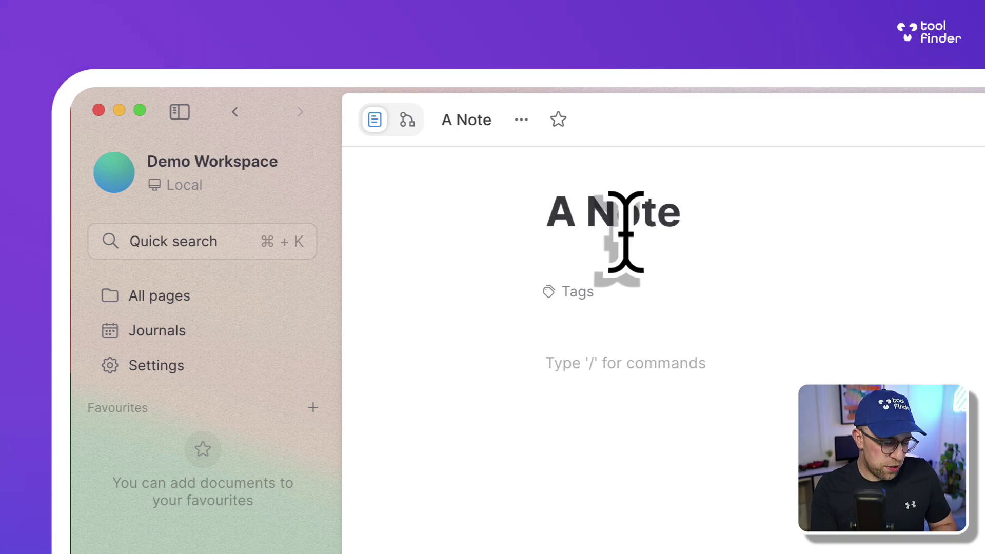
{"action": "type", "text": "- "}
{"action": "type", "text": "Thi"}
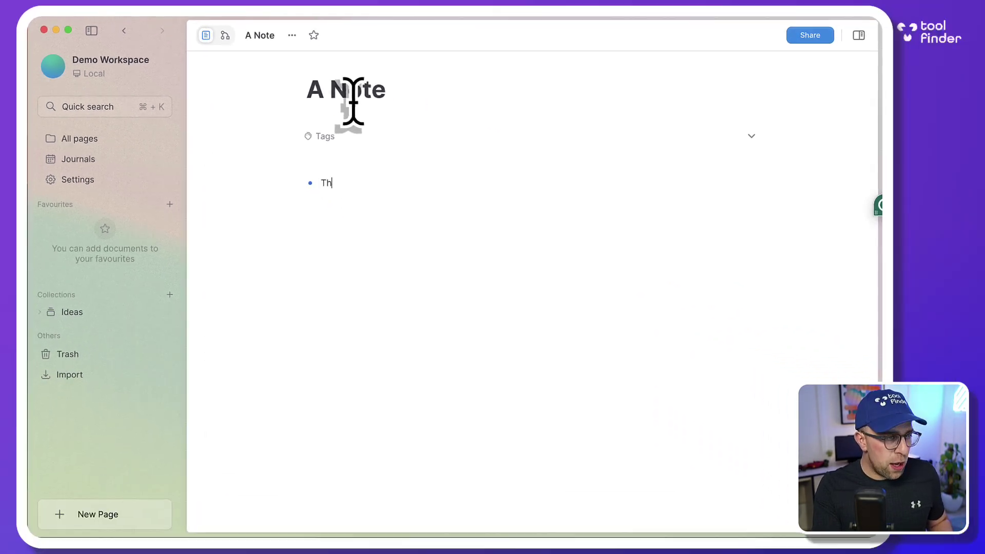
{"action": "key", "text": "Return"}
{"action": "key", "text": "Return"}
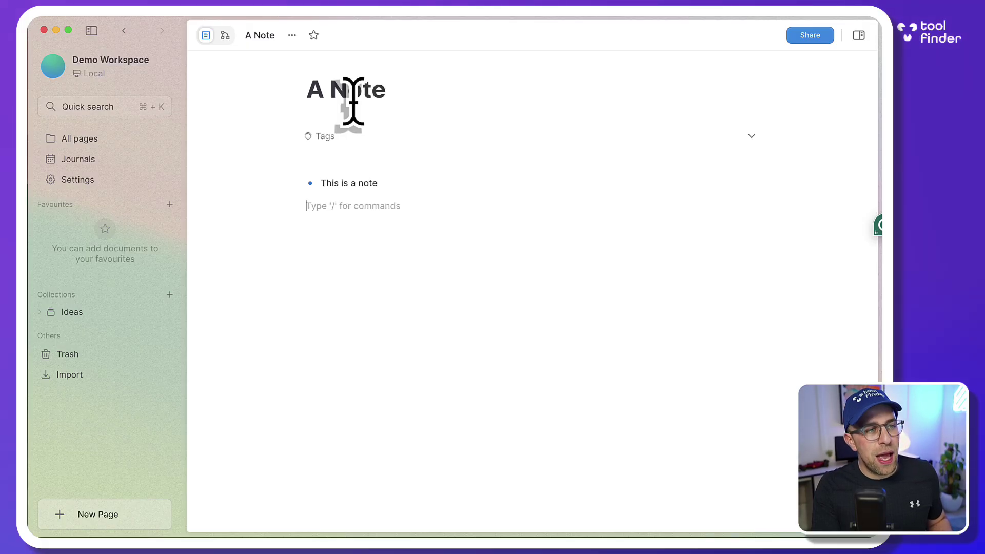
{"action": "type", "text": "/"}
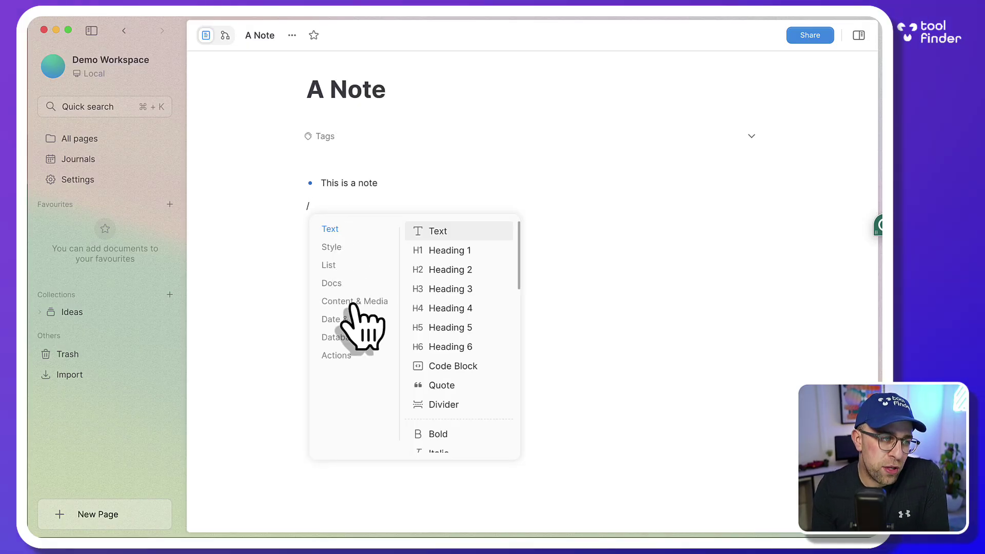
Browse the slash-menu categories and insert a Table View database below the bullet
{"action": "left_click", "coordinate": [342, 337]}
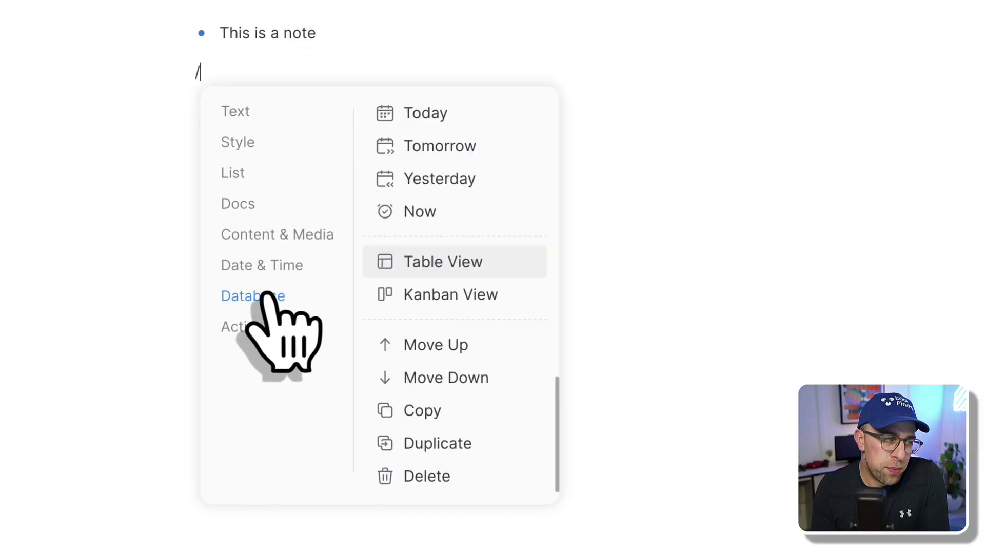
{"action": "left_click", "coordinate": [254, 327]}
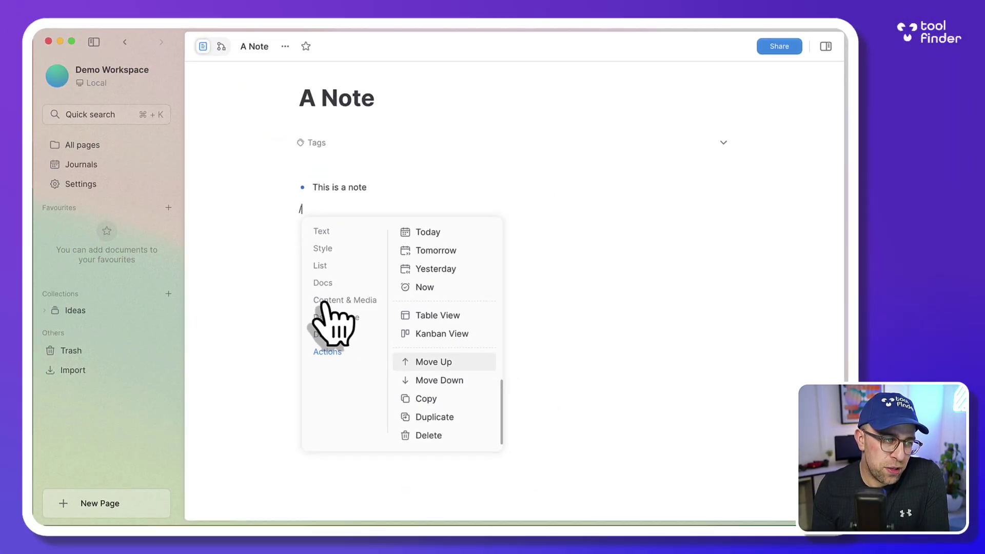
{"action": "left_click", "coordinate": [322, 265]}
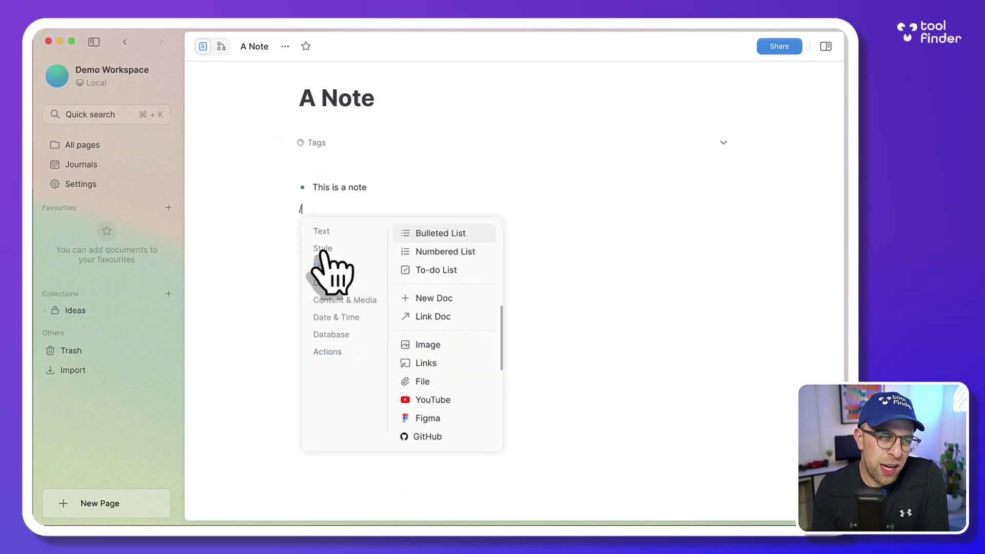
{"action": "left_click", "coordinate": [323, 249]}
{"action": "left_click", "coordinate": [322, 265]}
{"action": "left_click", "coordinate": [322, 283]}
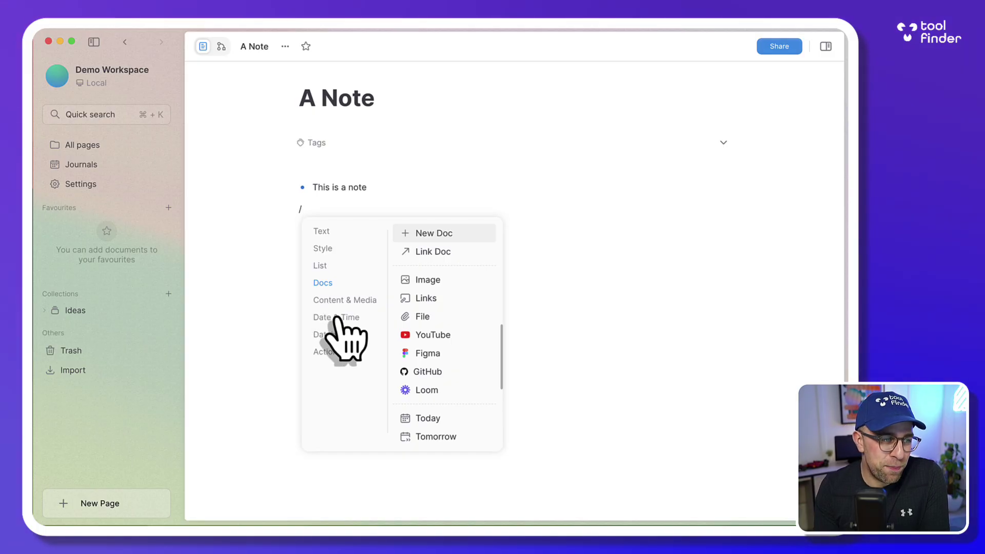
{"action": "left_click", "coordinate": [331, 334]}
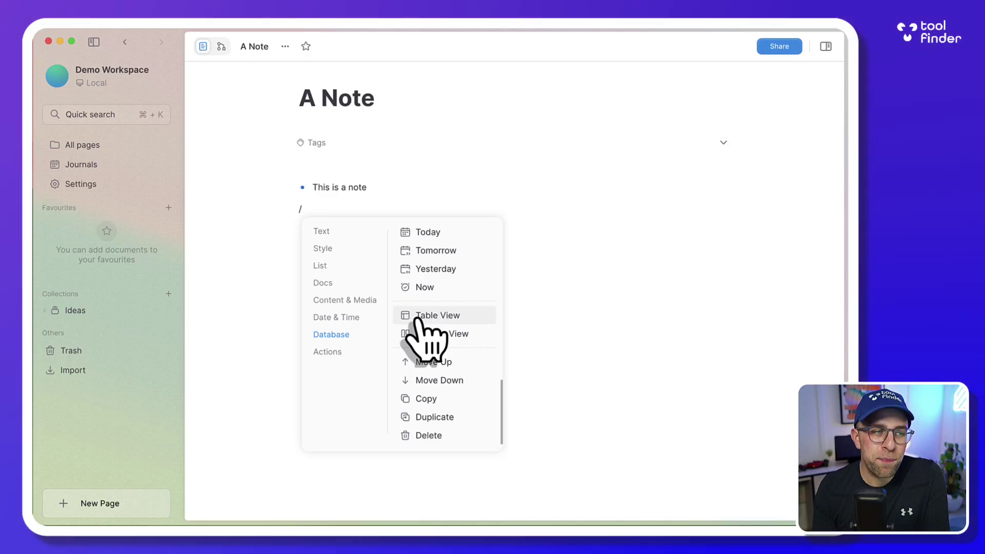
{"action": "left_click", "coordinate": [418, 318]}
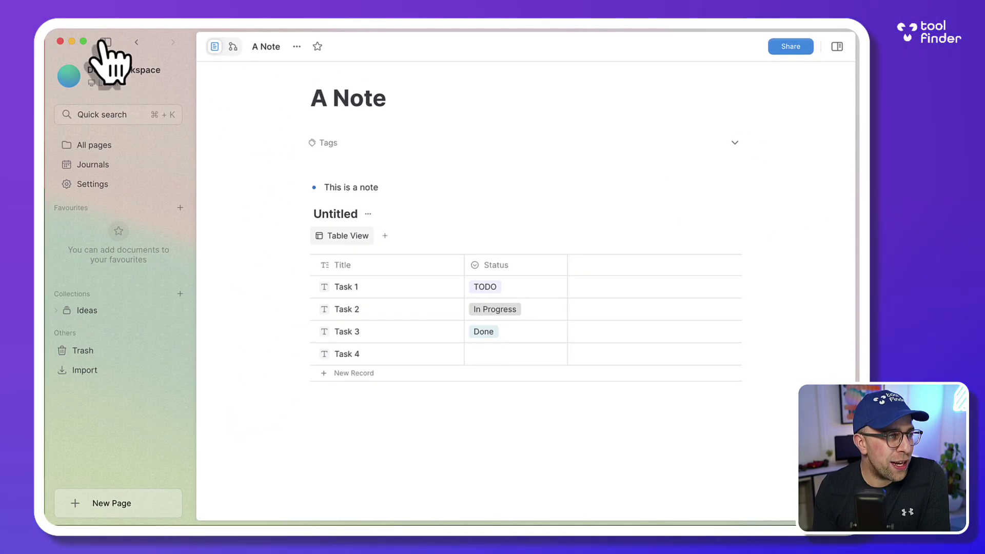
Collapse the sidebar and try the Status column as a progress column
{"action": "left_click", "coordinate": [105, 42]}
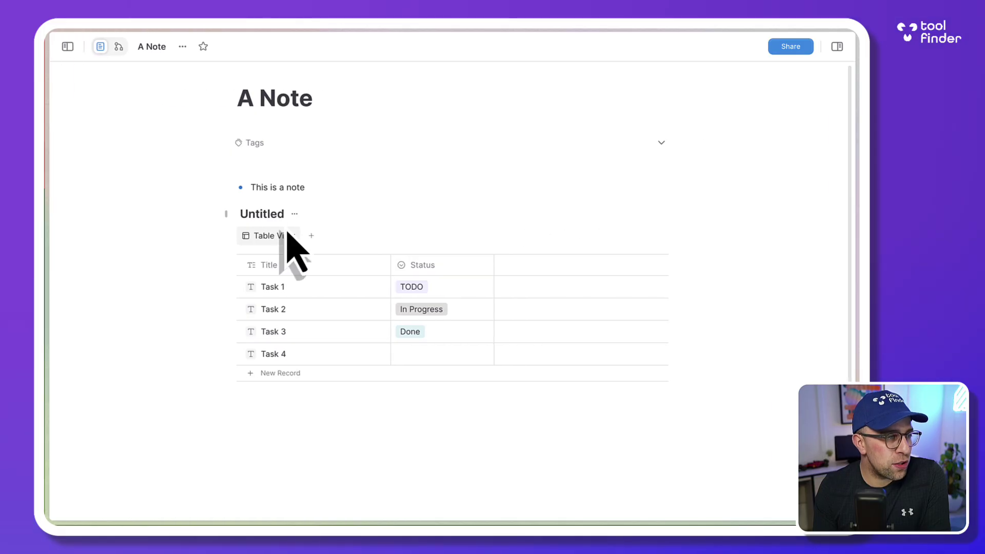
{"action": "left_click", "coordinate": [349, 285]}
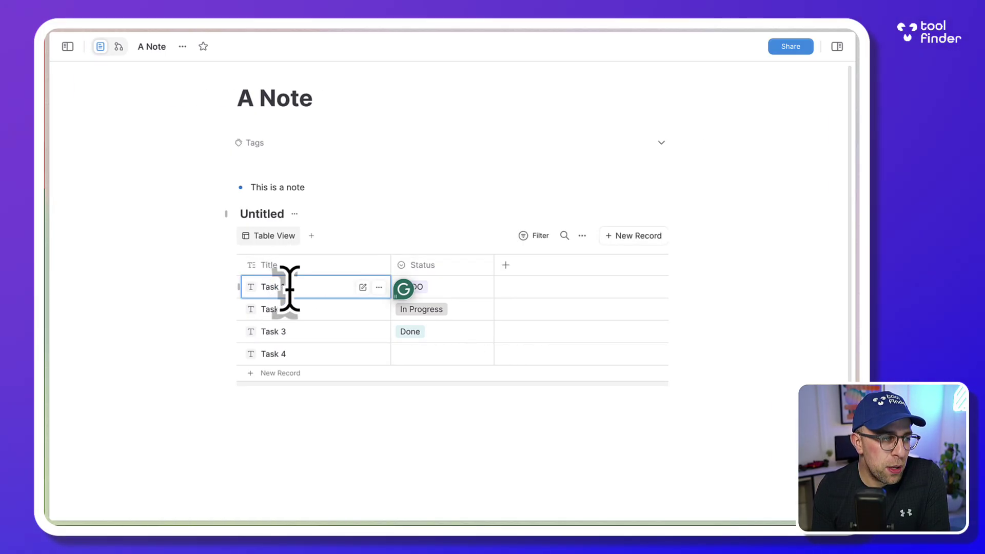
{"action": "triple_click", "coordinate": [281, 288]}
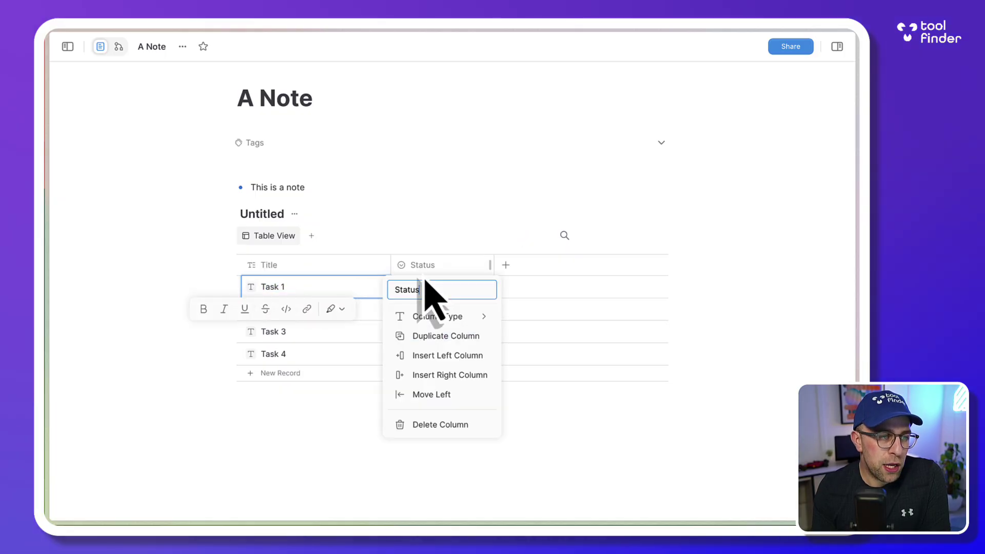
{"action": "left_click", "coordinate": [461, 316]}
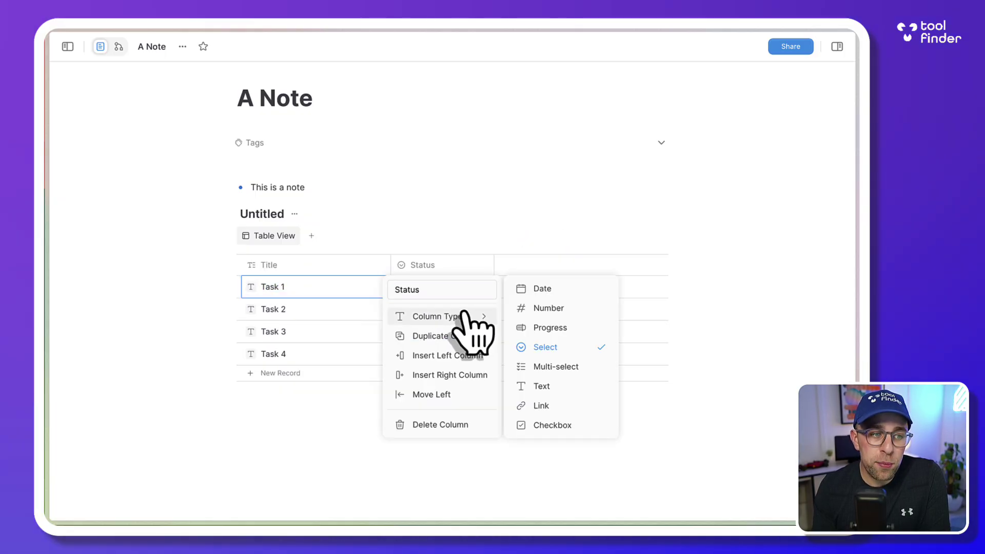
{"action": "left_click", "coordinate": [538, 329]}
Make Status a multi-select column and tag Task 1 with 'Tool Finder'
{"action": "left_click", "coordinate": [433, 285]}
{"action": "left_click", "coordinate": [436, 264]}
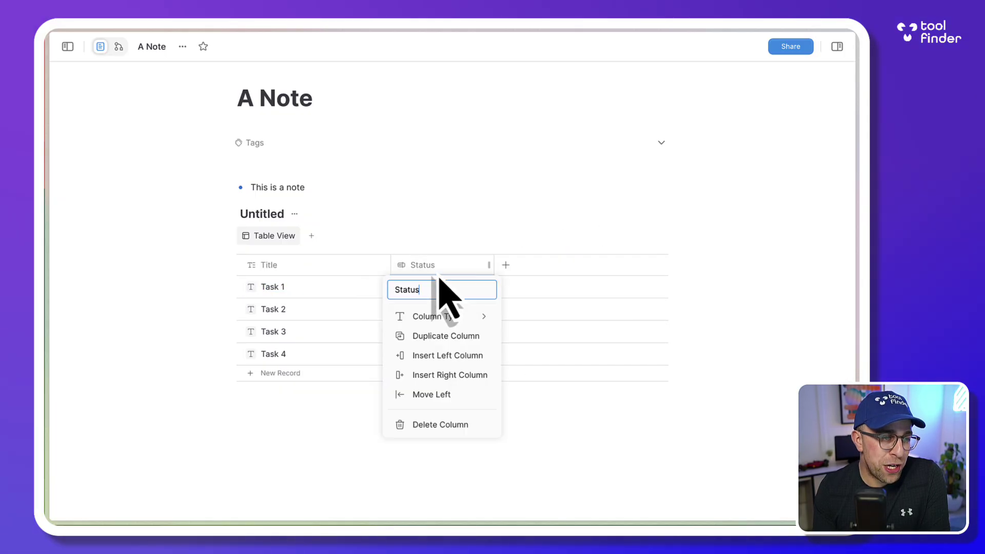
{"action": "left_click", "coordinate": [482, 317]}
{"action": "left_click", "coordinate": [555, 366]}
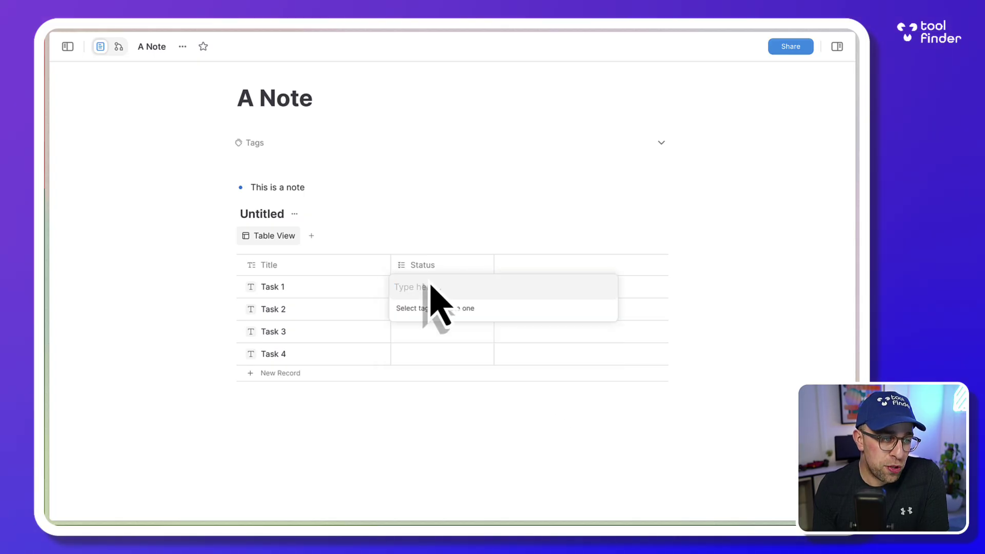
{"action": "type", "text": "To"}
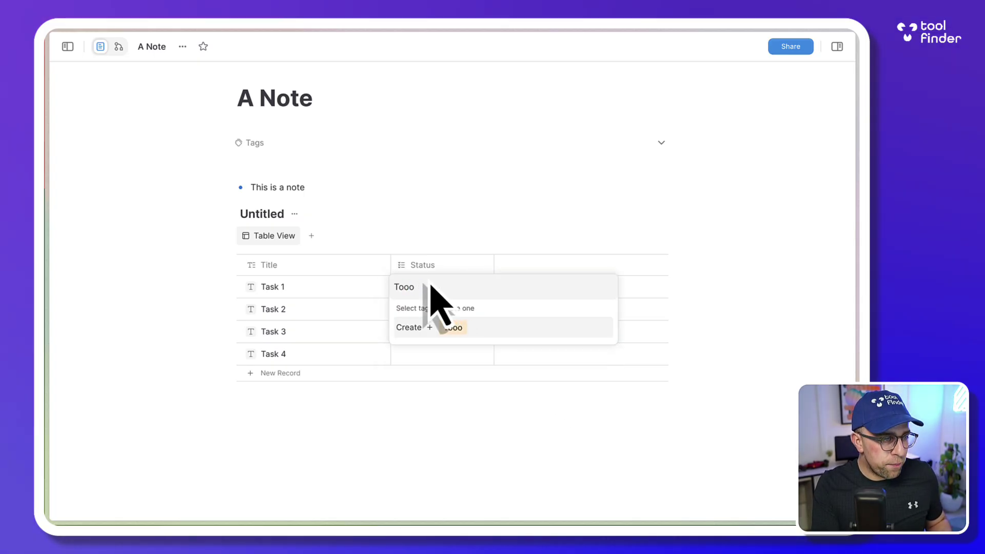
{"action": "type", "text": "ol Finder"}
{"action": "key", "text": "Return"}
{"action": "key", "text": "Escape"}
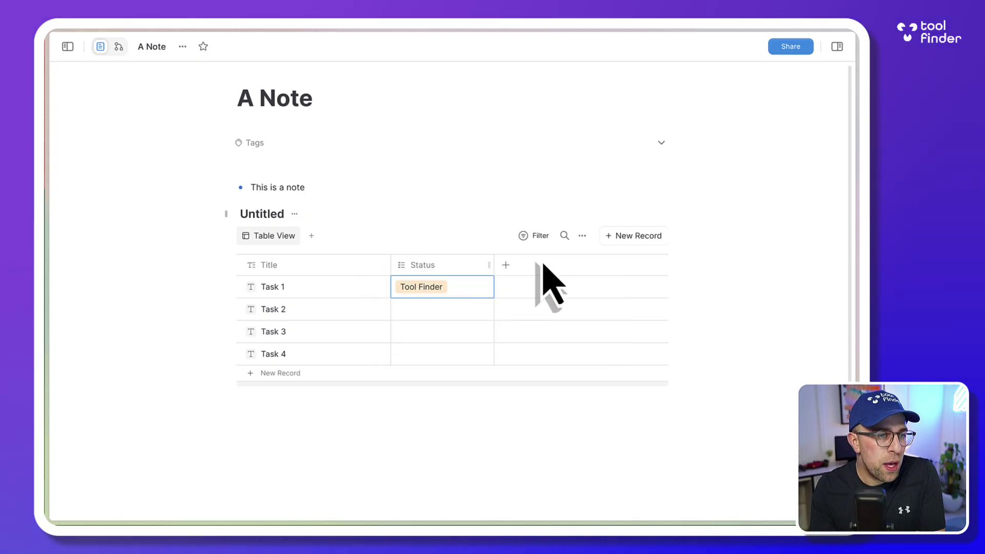
Add a new Column 1, then look through the table's view options and filter menu
{"action": "left_click", "coordinate": [506, 265]}
{"action": "key", "text": "Escape"}
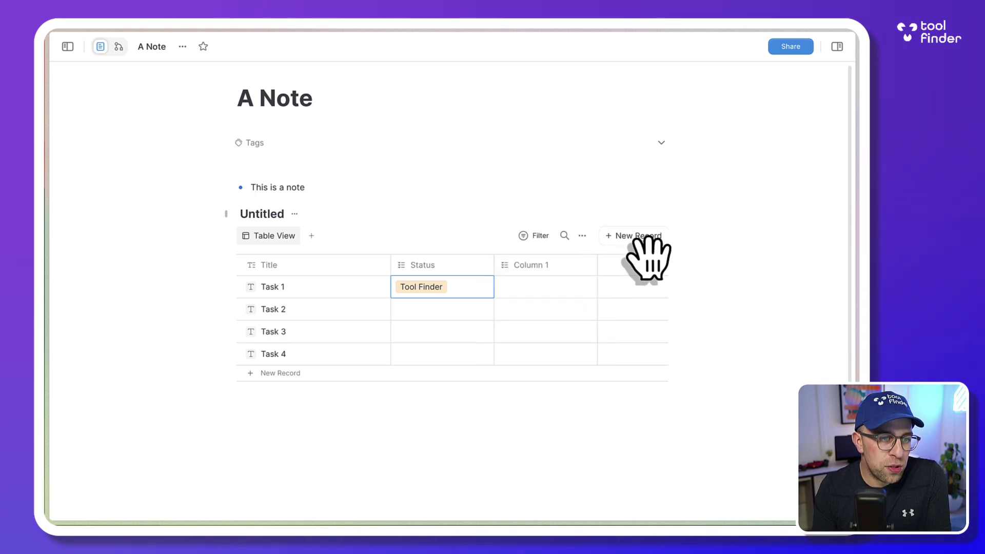
{"action": "left_click", "coordinate": [582, 236]}
{"action": "left_click", "coordinate": [569, 278]}
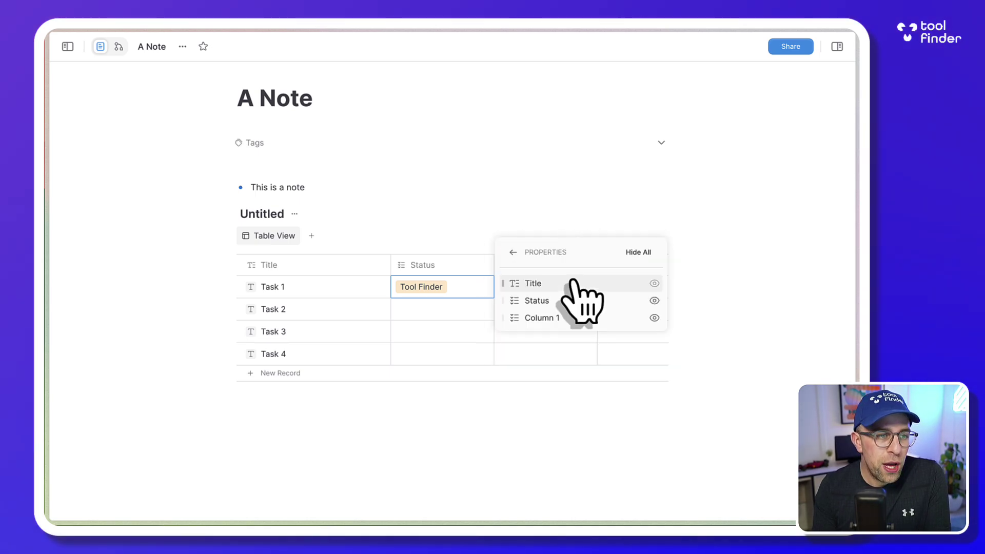
{"action": "left_click", "coordinate": [510, 251]}
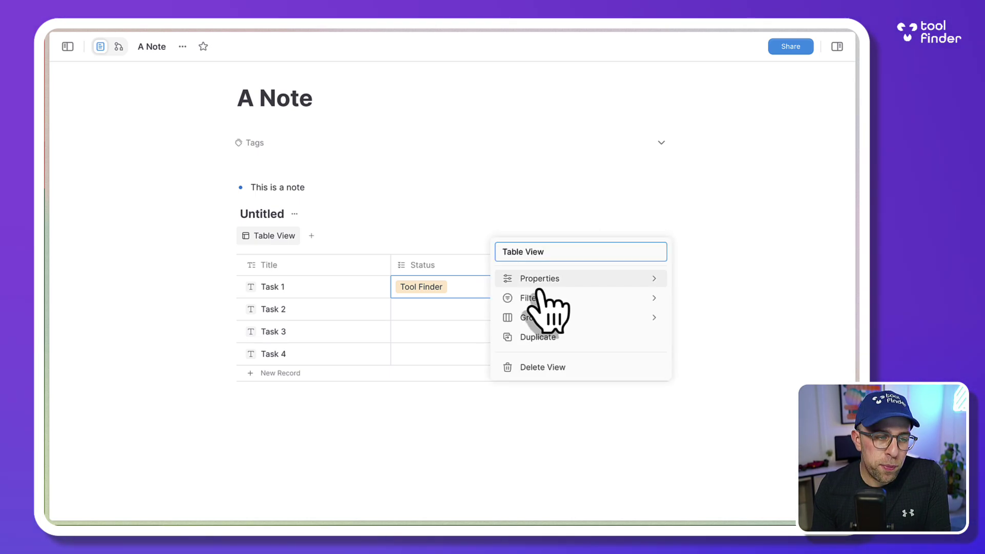
{"action": "left_click", "coordinate": [508, 234]}
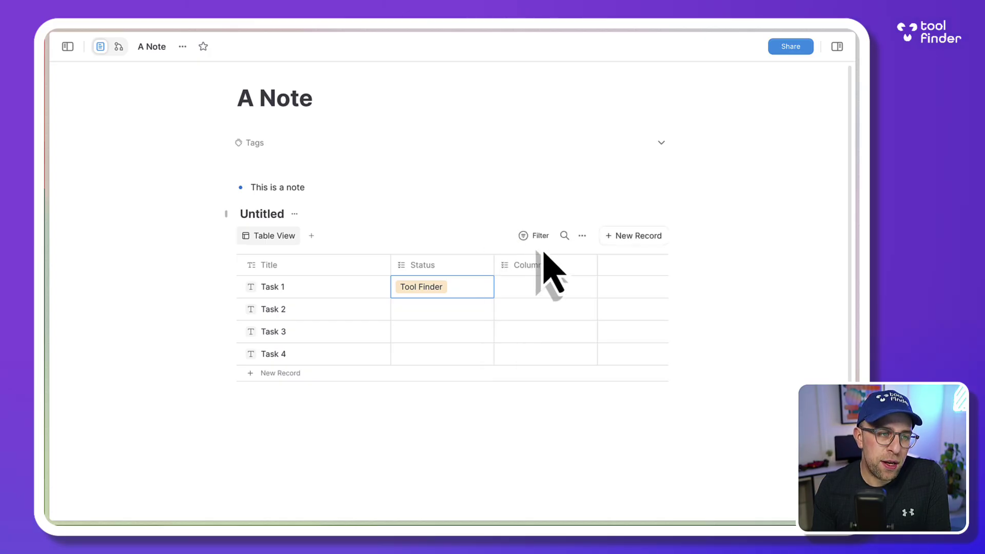
{"action": "left_click", "coordinate": [540, 237]}
{"action": "left_click", "coordinate": [539, 235]}
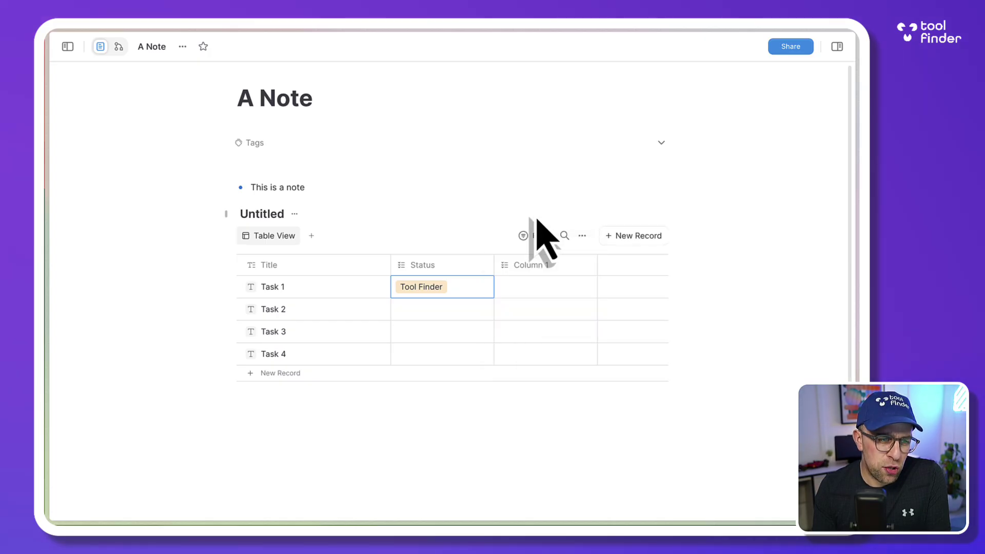
{"action": "left_click", "coordinate": [585, 240]}
{"action": "left_click", "coordinate": [583, 235]}
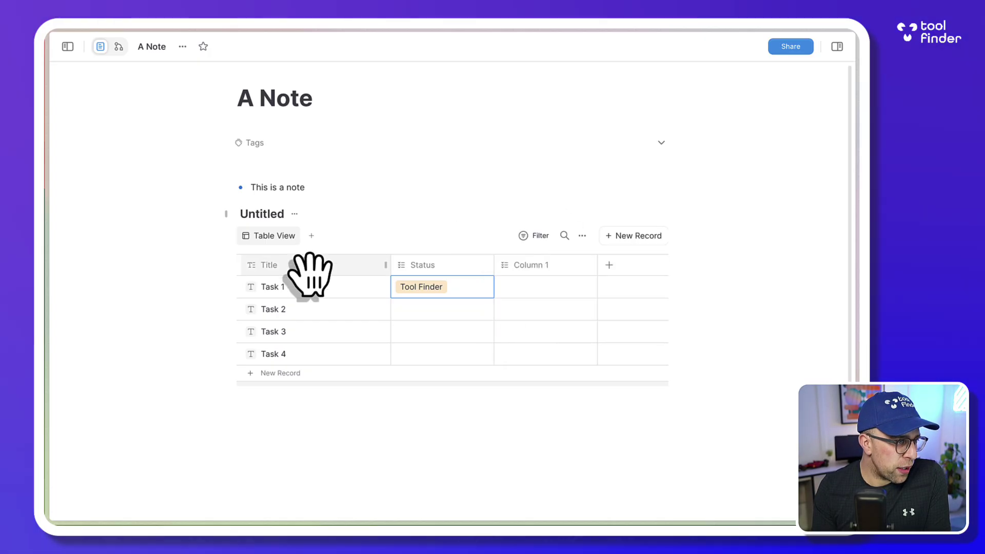
Inspect the Status and Title column menus, closing each
{"action": "left_click", "coordinate": [446, 265]}
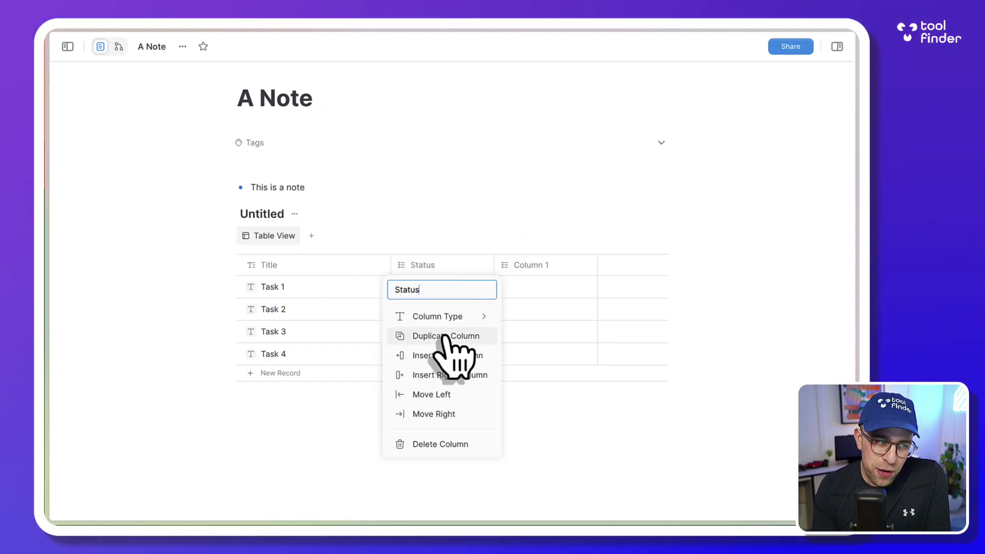
{"action": "left_click", "coordinate": [437, 236]}
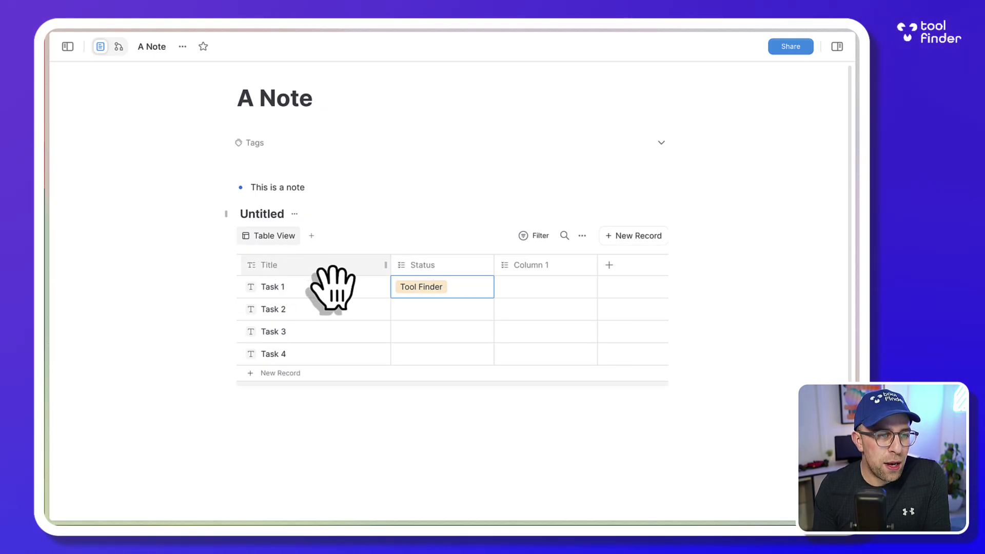
{"action": "left_click", "coordinate": [328, 265]}
{"action": "left_click", "coordinate": [391, 247]}
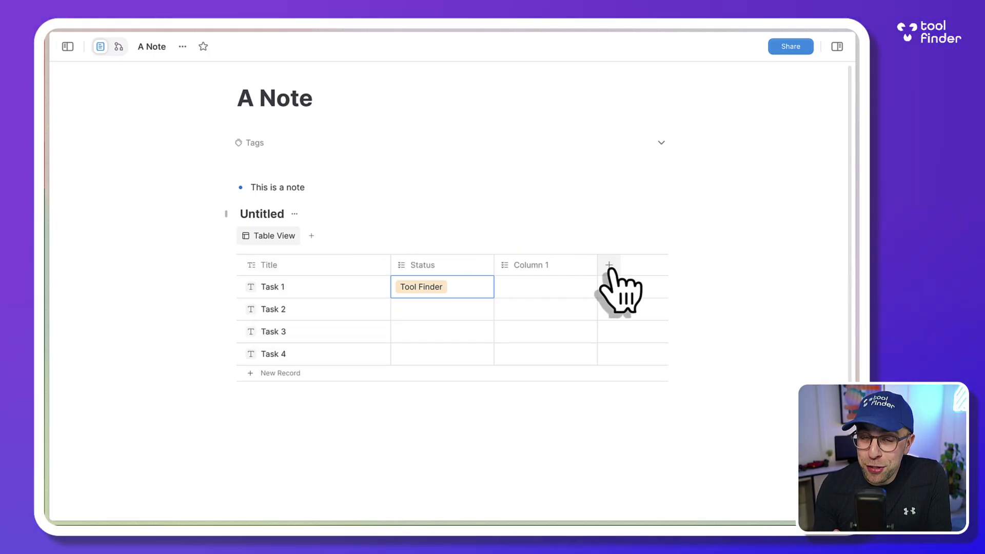
Insert a Kanban view database below the table with /kan and drag Task 4 into TODO
{"action": "left_click", "coordinate": [376, 399]}
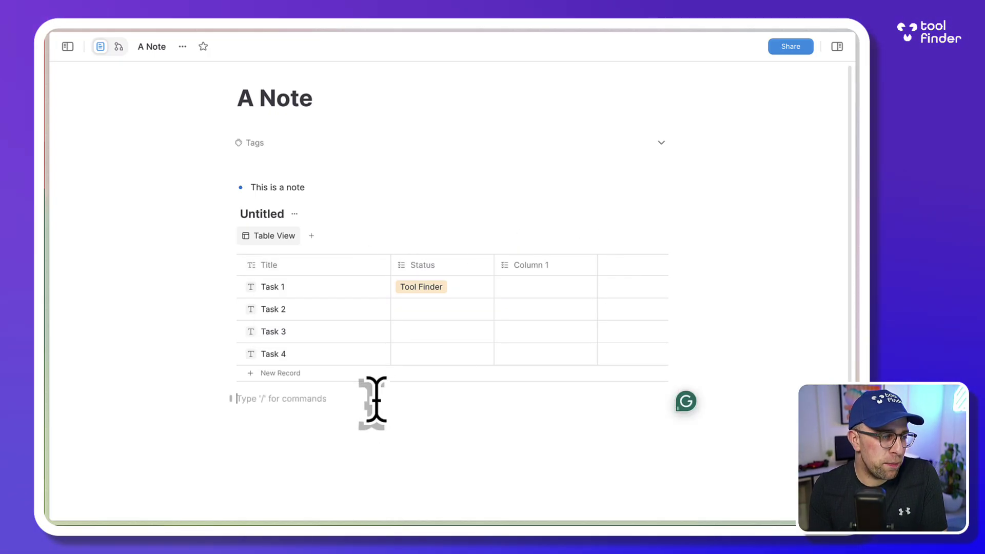
{"action": "type", "text": "/kan"}
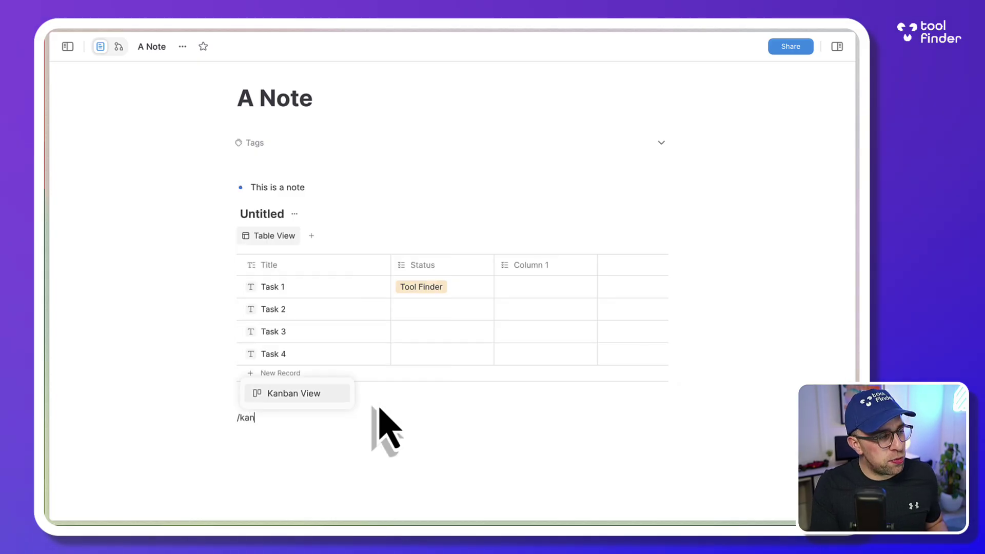
{"action": "key", "text": "Return"}
{"action": "scroll", "coordinate": [390, 393], "scroll_direction": "down", "scroll_amount": 4}
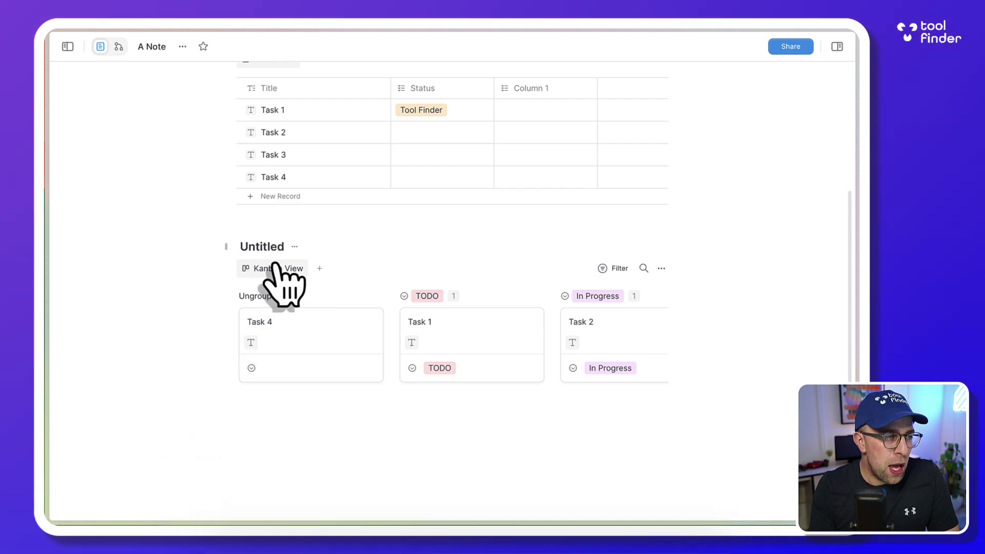
{"action": "left_click_drag", "start_coordinate": [301, 365], "coordinate": [501, 359]}
{"action": "scroll", "coordinate": [501, 359], "scroll_direction": "right", "scroll_amount": 3}
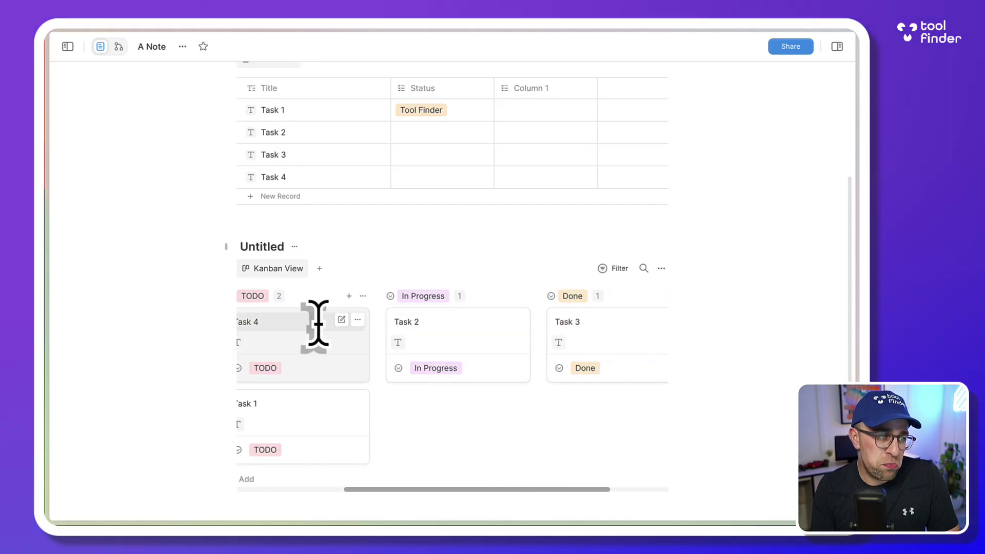
Check the board's filter and view options, then rename the database 'A Board'
{"action": "left_click", "coordinate": [614, 268]}
{"action": "left_click", "coordinate": [671, 282]}
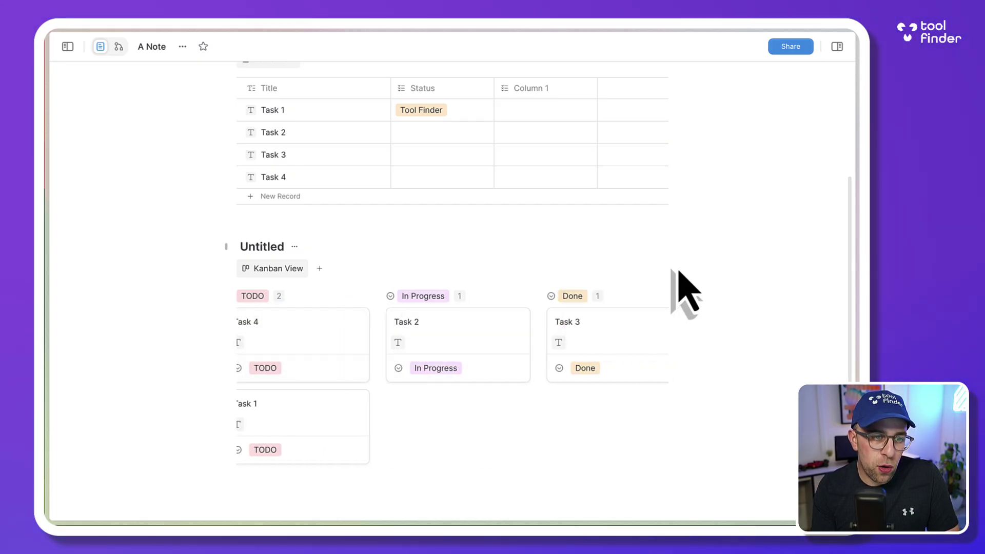
{"action": "left_click", "coordinate": [661, 268]}
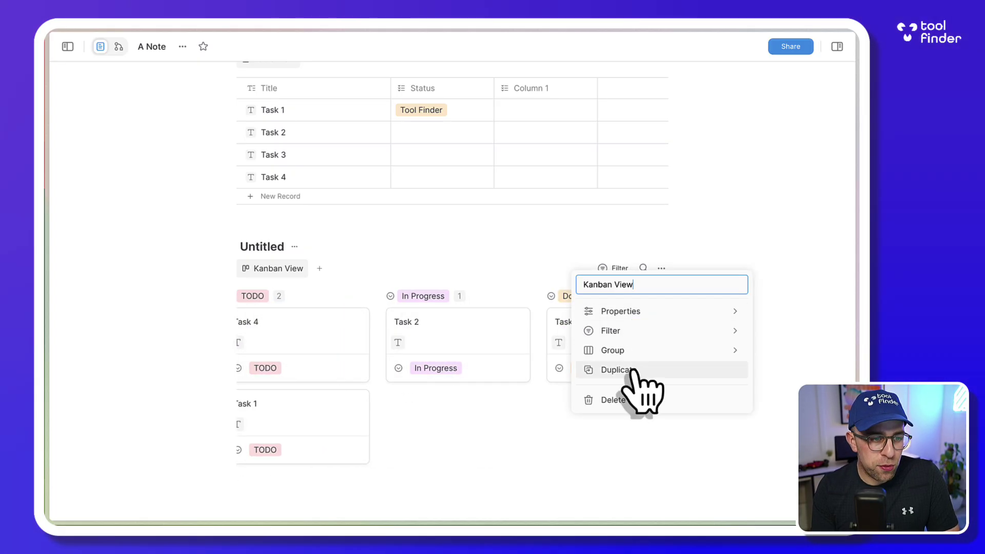
{"action": "left_click", "coordinate": [495, 275]}
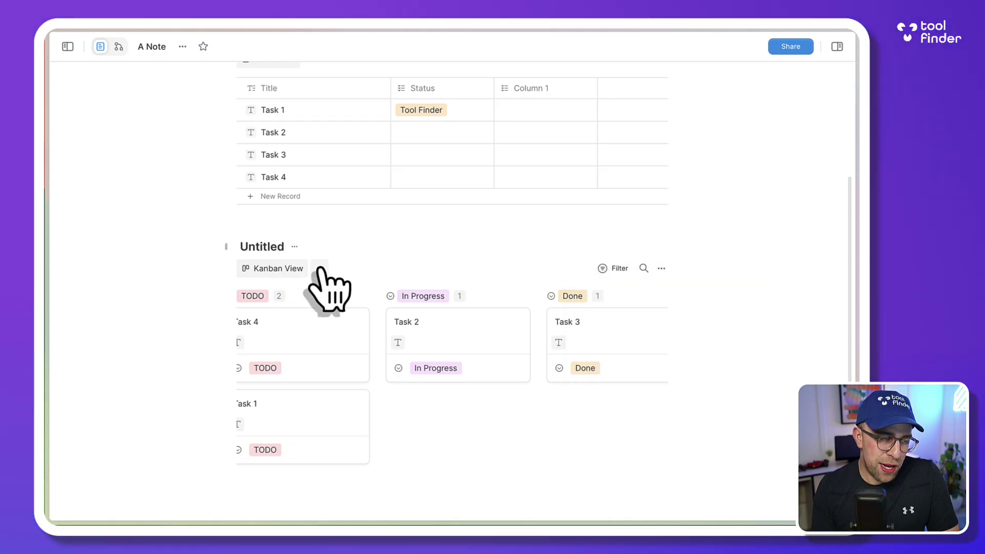
{"action": "left_click", "coordinate": [294, 247]}
{"action": "left_click", "coordinate": [262, 245]}
{"action": "type", "text": "A"}
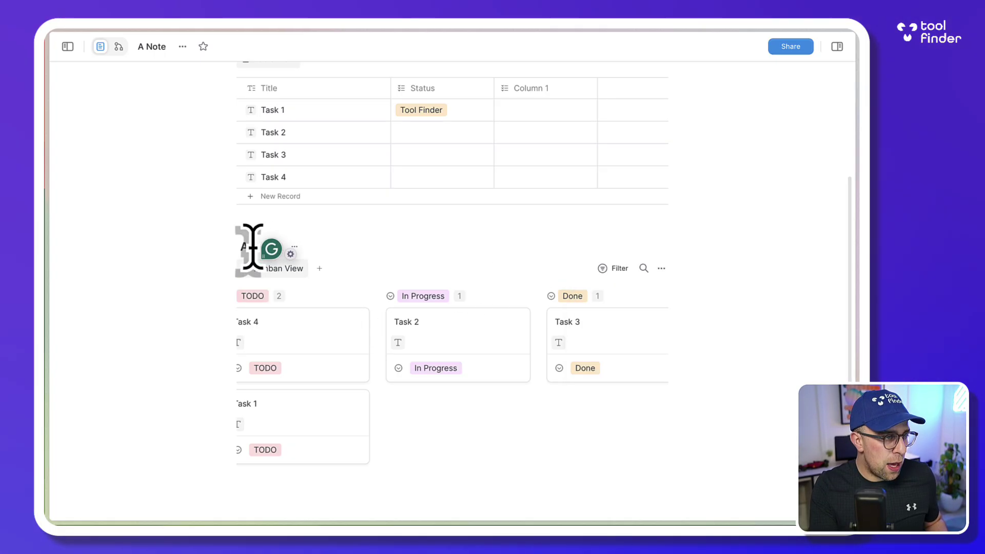
{"action": "type", "text": " Board"}
Add a new In Progress card and insert blank lines between the table and A Board
{"action": "left_click", "coordinate": [436, 402]}
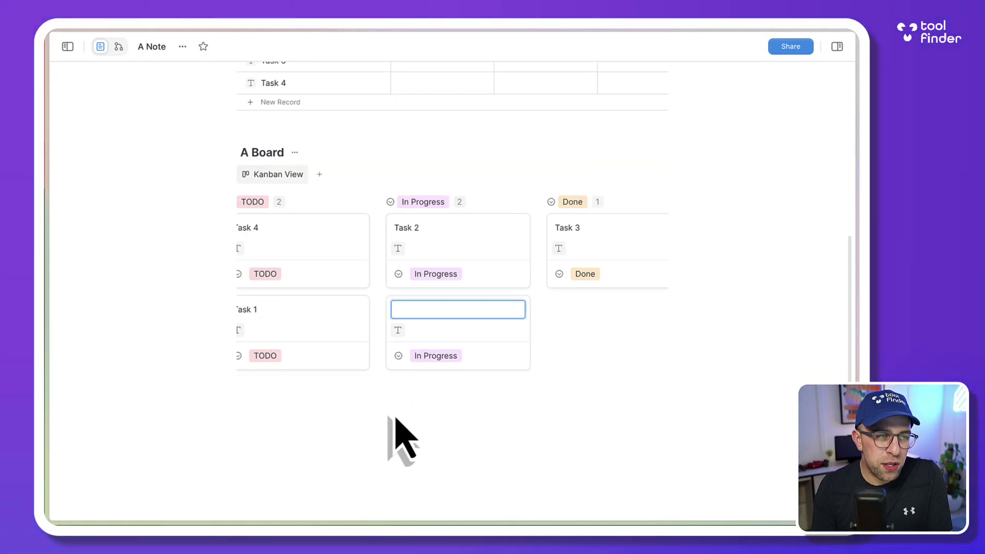
{"action": "scroll", "coordinate": [380, 303], "scroll_direction": "up", "scroll_amount": 5}
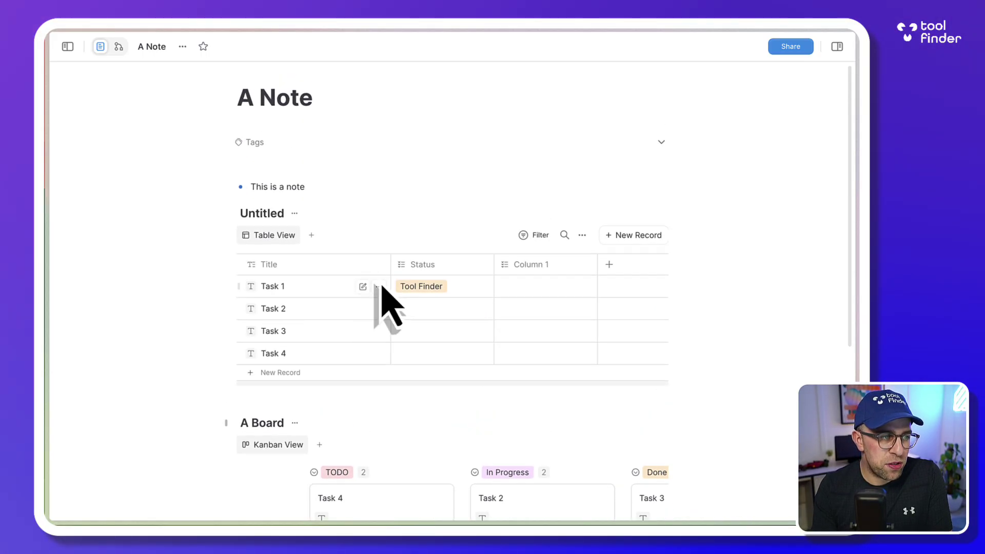
{"action": "scroll", "coordinate": [390, 305], "scroll_direction": "down", "scroll_amount": 5}
{"action": "left_click", "coordinate": [242, 267]}
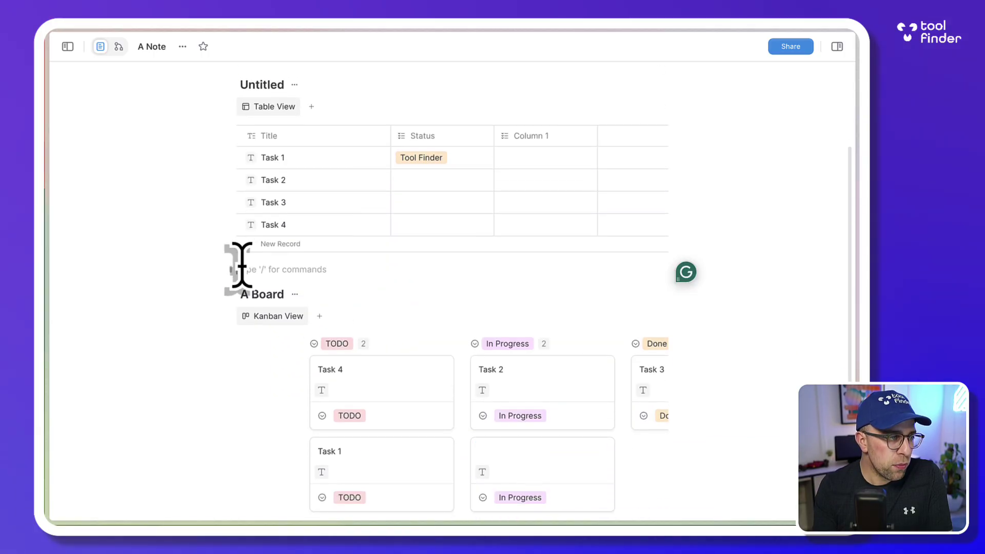
{"action": "key", "text": "Return"}
{"action": "key", "text": "Return"}
{"action": "key", "text": "Return"}
{"action": "scroll", "coordinate": [174, 128], "scroll_direction": "up", "scroll_amount": 5}
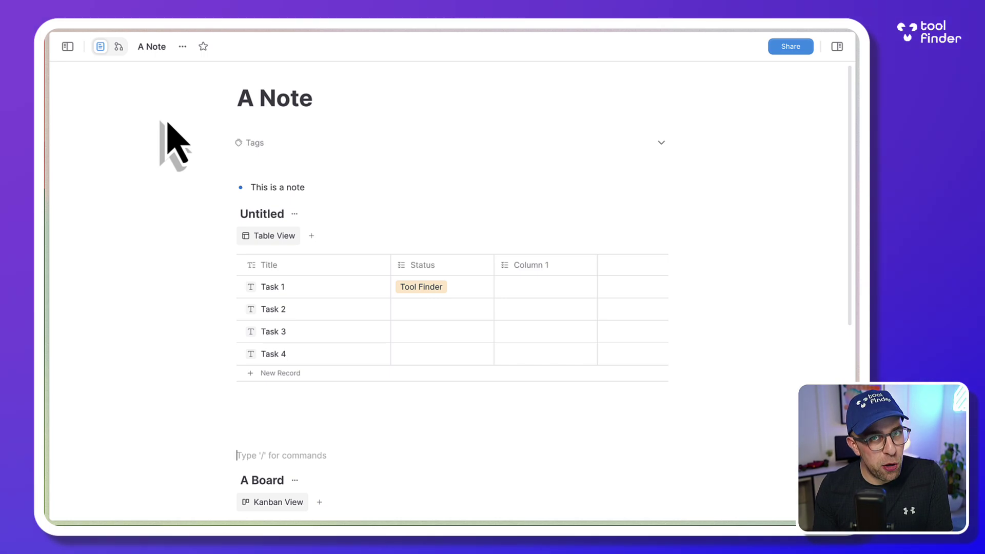
Switch A Note to Edgeless mode and pan around to view the whole page card
{"action": "left_click", "coordinate": [119, 46]}
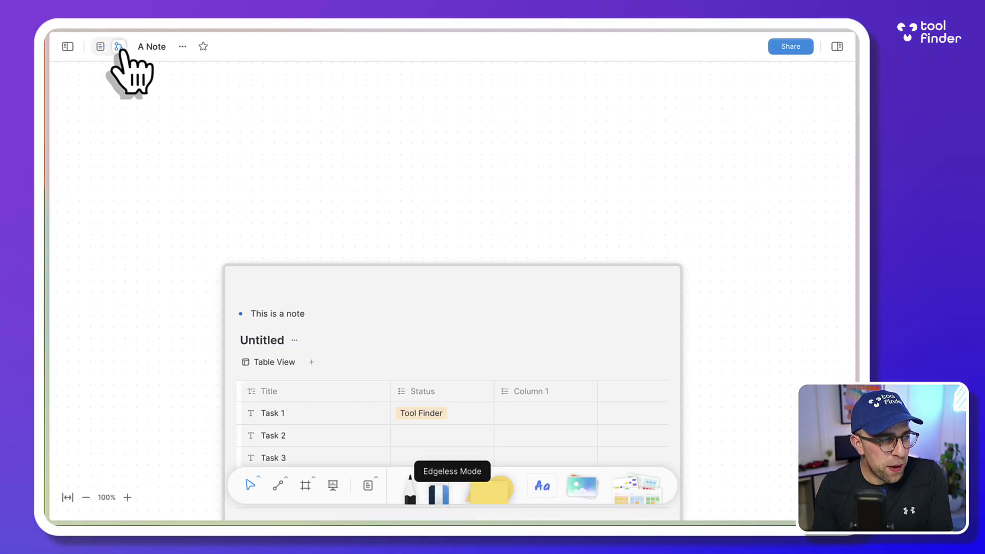
{"action": "scroll", "coordinate": [265, 275], "scroll_direction": "down", "scroll_amount": 6}
{"action": "scroll", "coordinate": [264, 261], "scroll_direction": "down", "scroll_amount": 5}
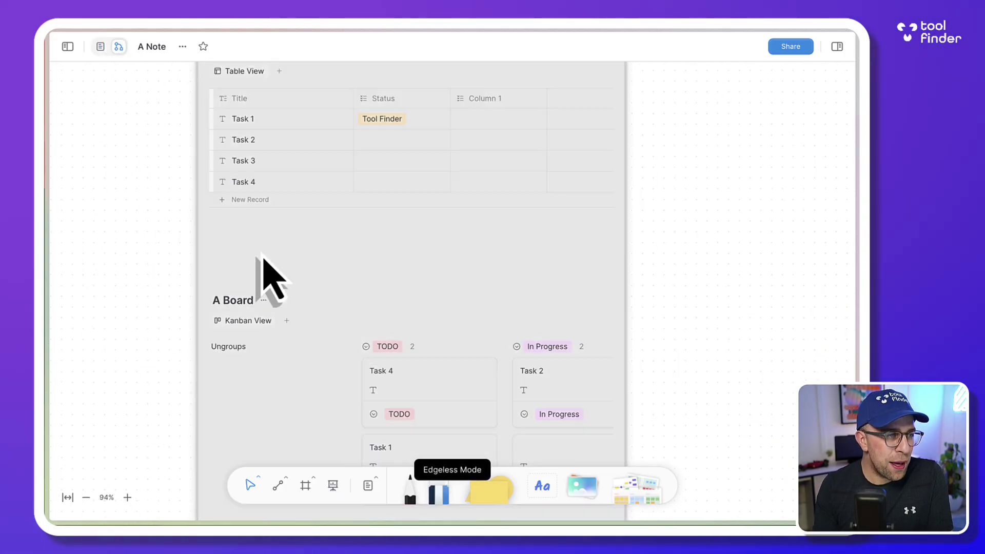
{"action": "scroll", "coordinate": [255, 220], "scroll_direction": "left", "scroll_amount": 2}
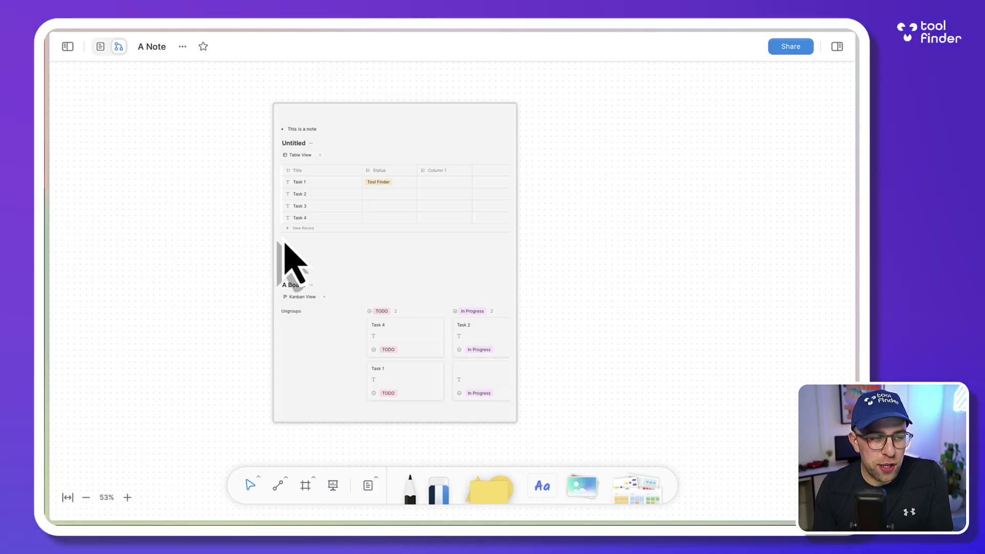
{"action": "scroll", "coordinate": [418, 333], "scroll_direction": "right", "scroll_amount": 3}
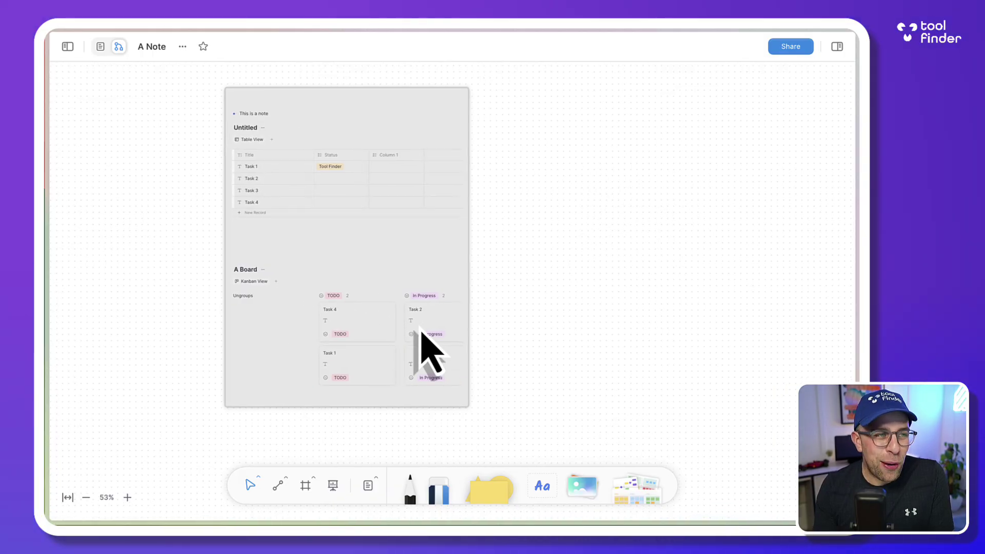
{"action": "scroll", "coordinate": [427, 353], "scroll_direction": "right", "scroll_amount": 2}
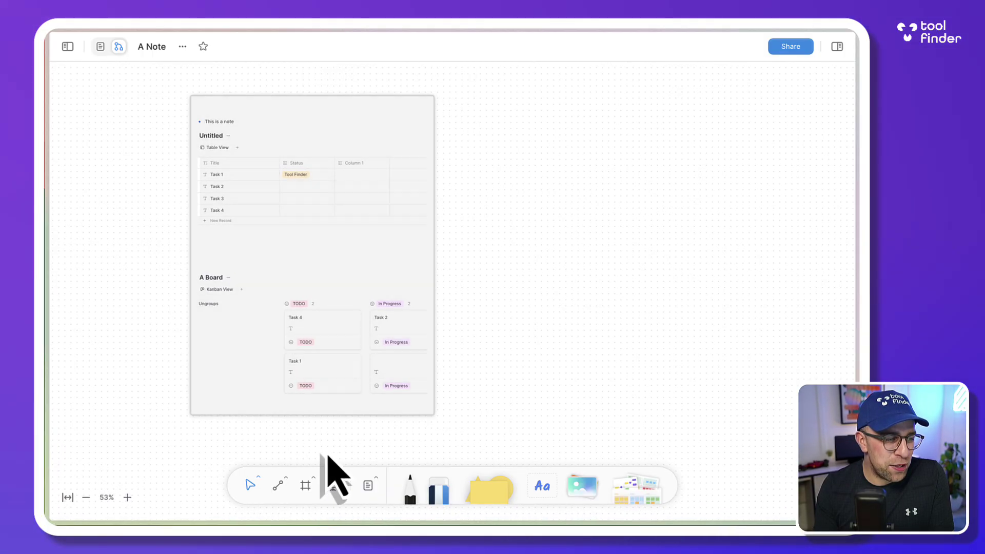
Place a new note beside the page card with a 'Hello' heading
{"action": "left_click", "coordinate": [368, 485]}
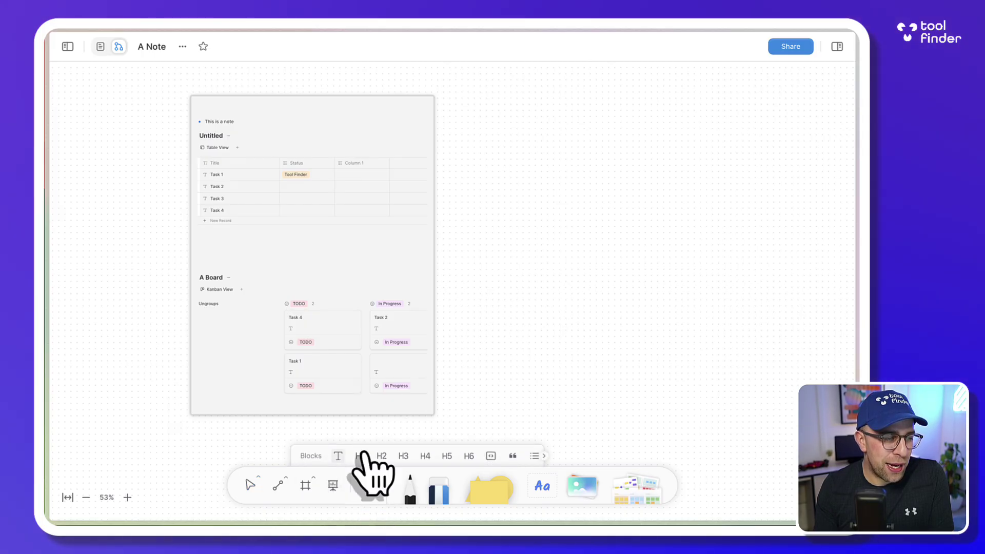
{"action": "left_click", "coordinate": [528, 139]}
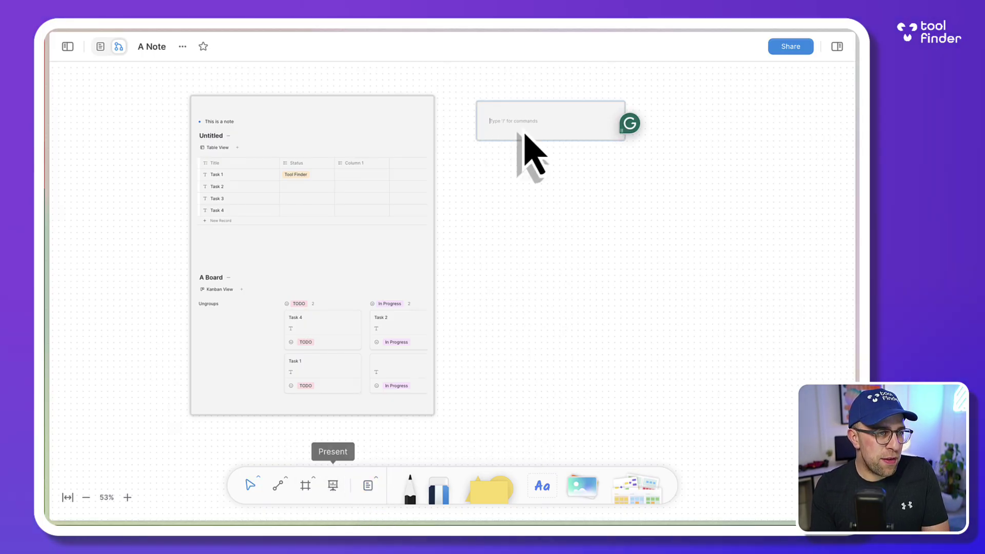
{"action": "type", "text": "a#"}
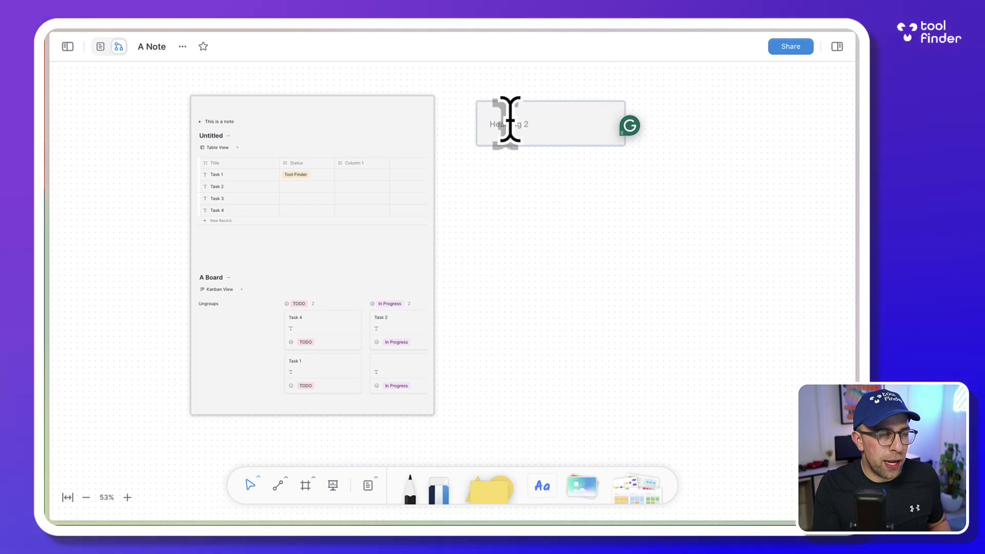
{"action": "key", "text": "Return"}
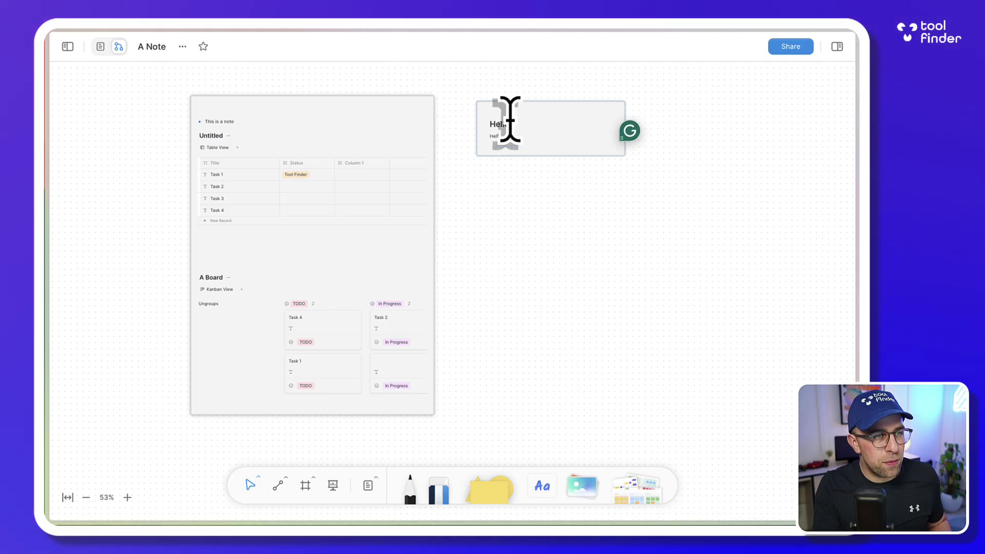
{"action": "left_click", "coordinate": [556, 136]}
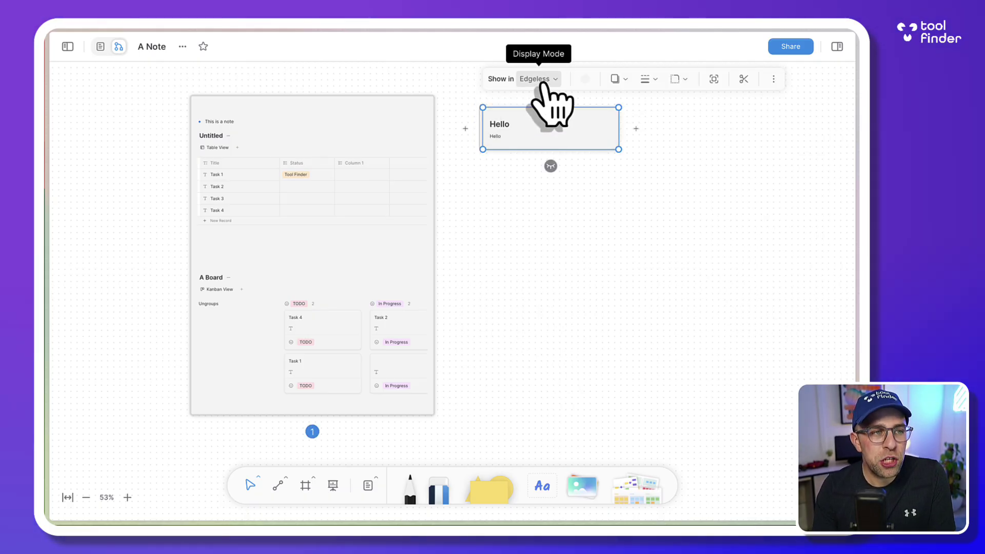
Switch A Note back to Page mode and scroll down to the A Board kanban
{"action": "left_click", "coordinate": [101, 46]}
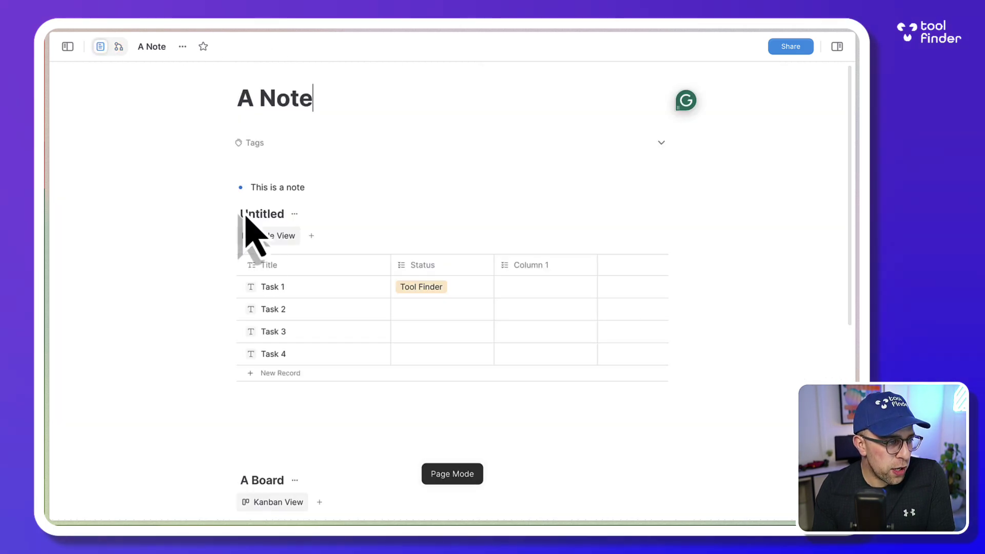
{"action": "scroll", "coordinate": [268, 263], "scroll_direction": "down", "scroll_amount": 6}
{"action": "scroll", "coordinate": [269, 267], "scroll_direction": "up", "scroll_amount": 6}
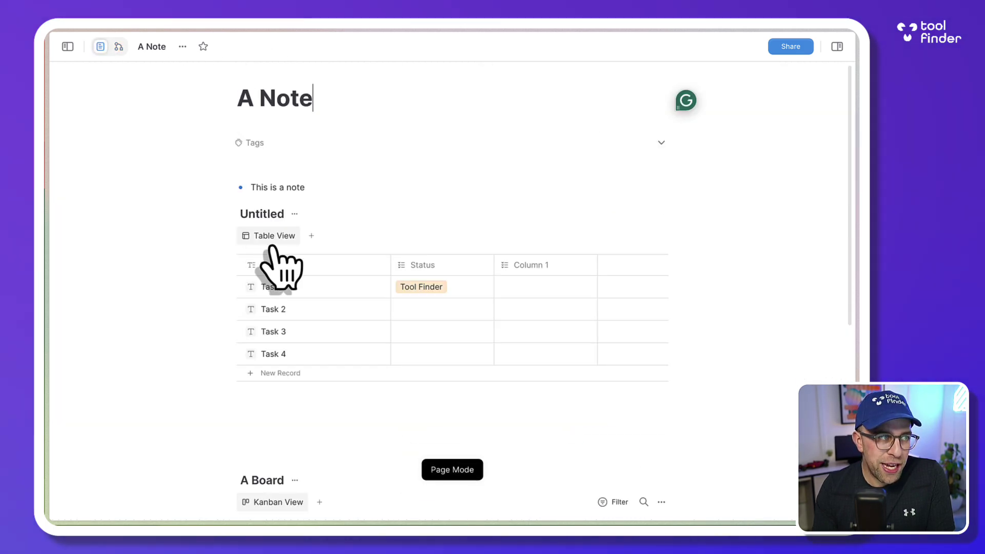
{"action": "scroll", "coordinate": [203, 154], "scroll_direction": "down", "scroll_amount": 6}
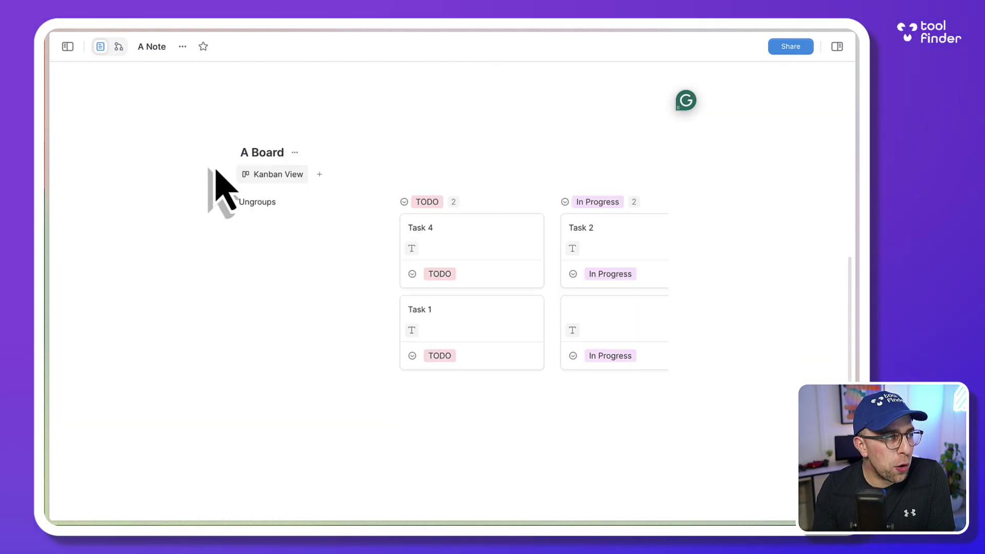
Return to Edgeless, select the Hello note and inspect its 'Show in' dropdown
{"action": "left_click", "coordinate": [119, 46]}
{"action": "left_click", "coordinate": [515, 159]}
{"action": "left_click", "coordinate": [537, 107]}
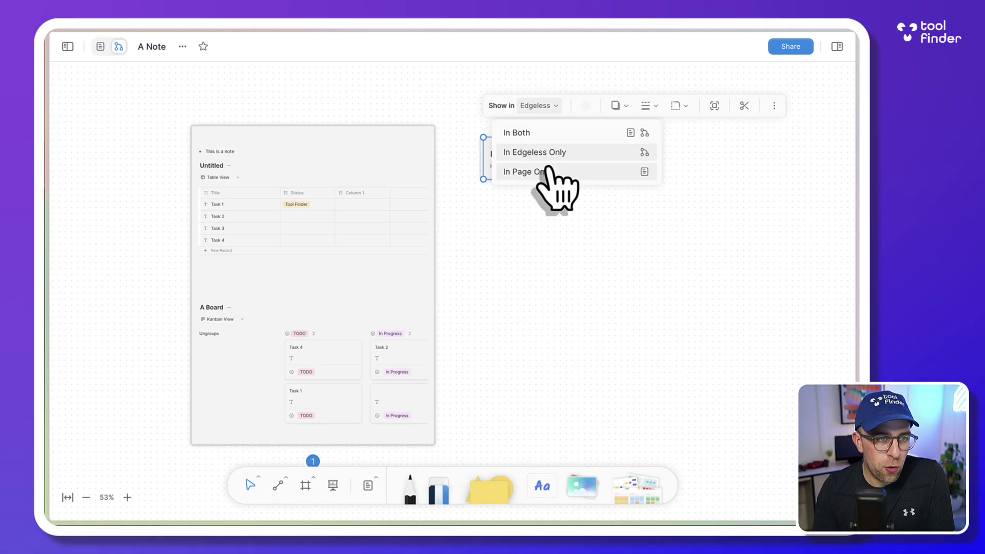
{"action": "left_click", "coordinate": [557, 152]}
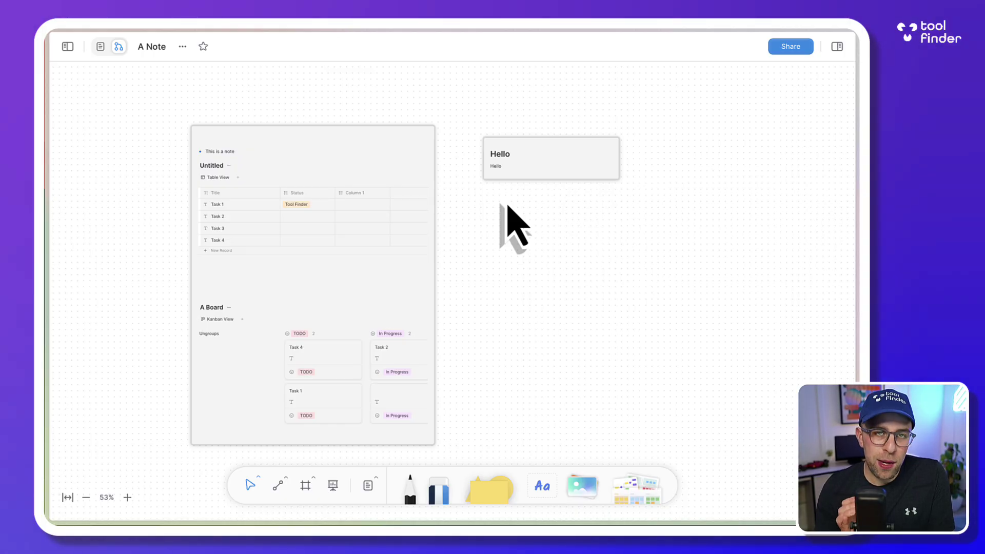
{"action": "scroll", "coordinate": [507, 206], "scroll_direction": "right", "scroll_amount": 3}
{"action": "scroll", "coordinate": [508, 207], "scroll_direction": "down", "scroll_amount": 2}
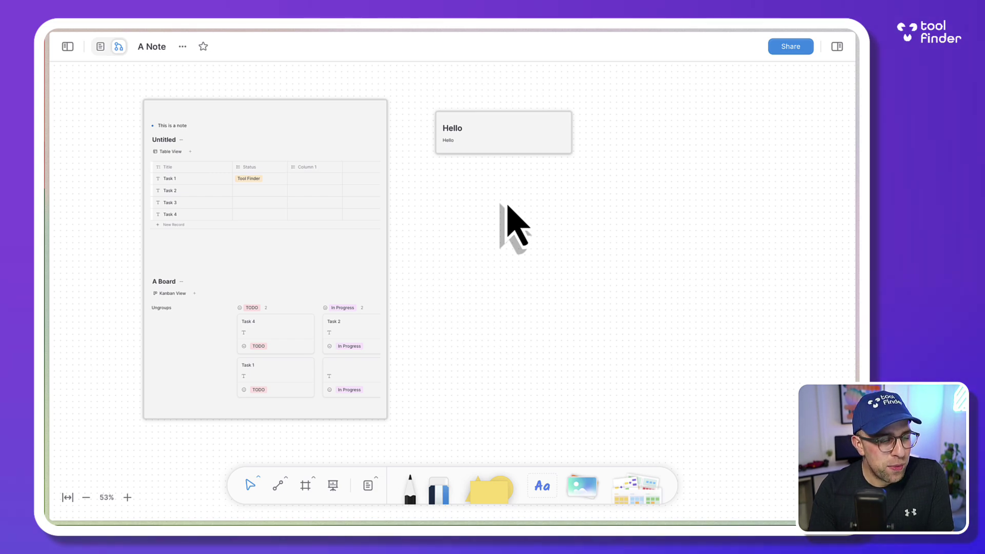
Draw a square below the Hello note and fill it red
{"action": "scroll", "coordinate": [514, 226], "scroll_direction": "right", "scroll_amount": 3}
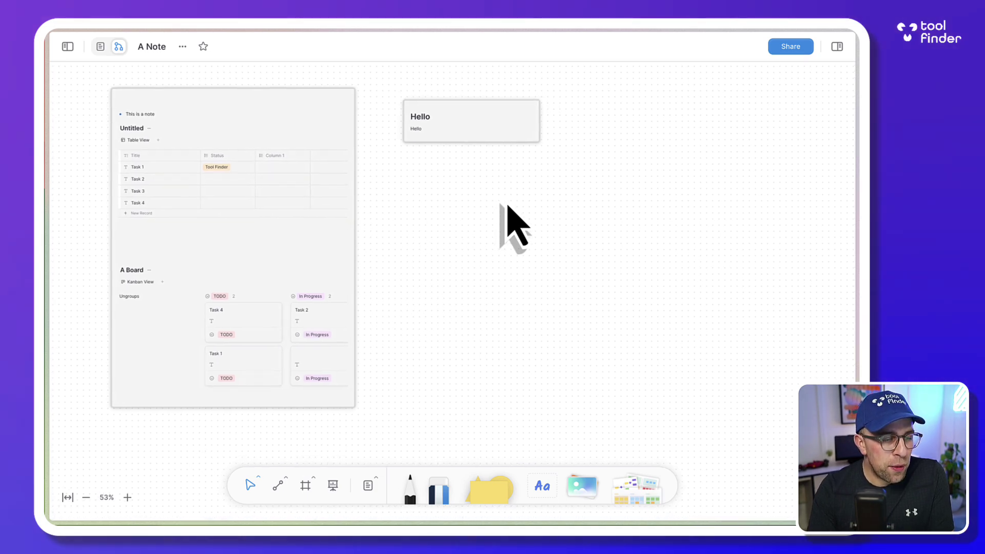
{"action": "left_click", "coordinate": [491, 488]}
{"action": "left_click_drag", "start_coordinate": [494, 213], "coordinate": [580, 305]}
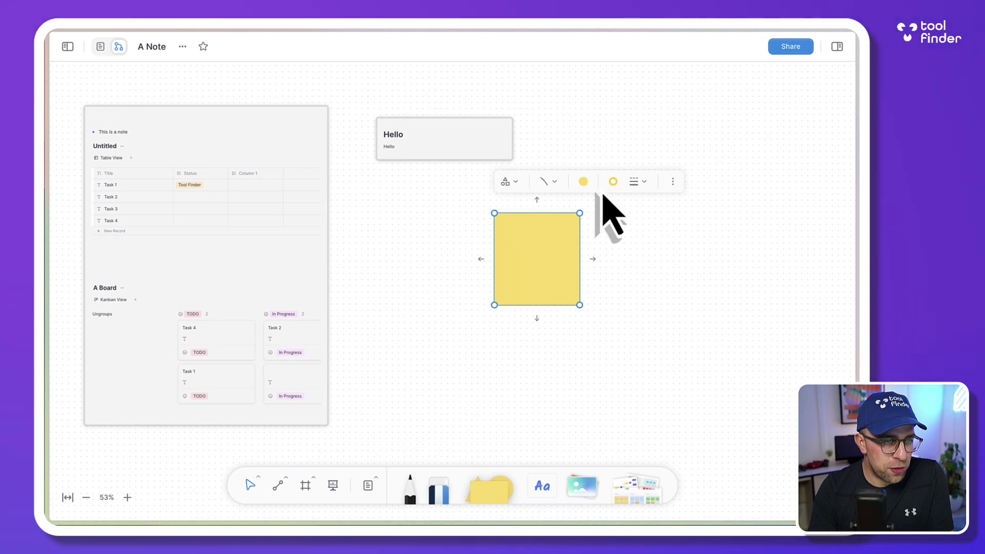
{"action": "left_click", "coordinate": [584, 182]}
{"action": "left_click", "coordinate": [598, 137]}
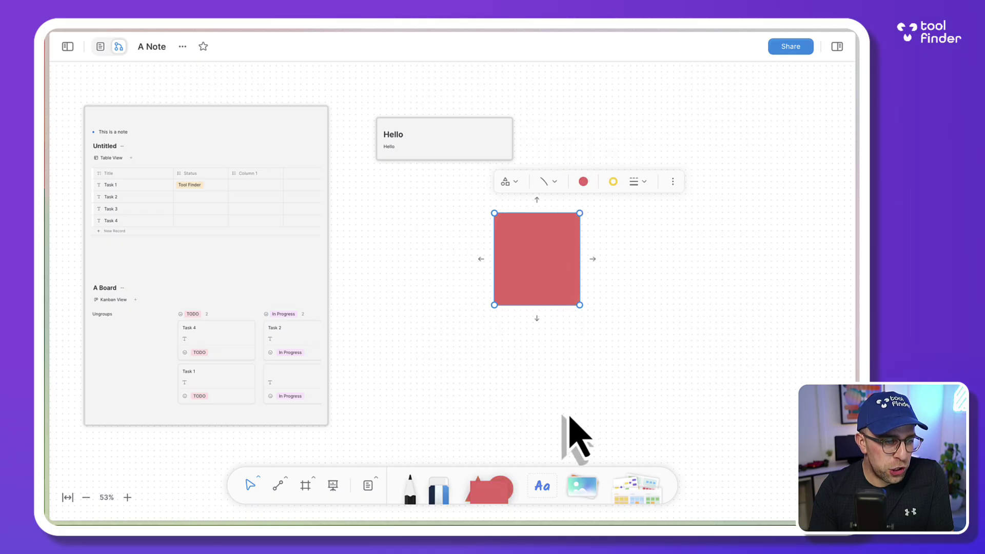
Drop a photo onto the canvas and shrink it
{"action": "left_click", "coordinate": [542, 488]}
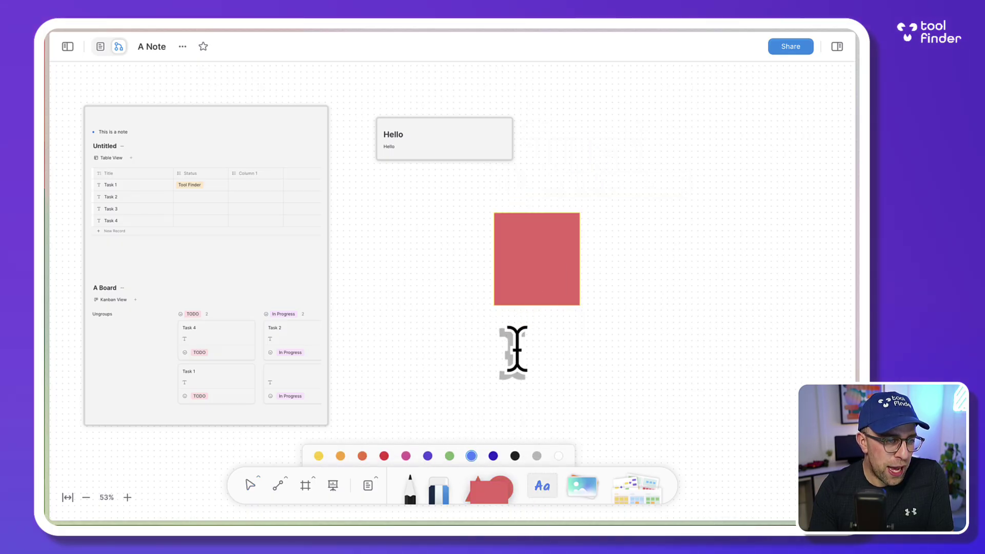
{"action": "left_click", "coordinate": [384, 456]}
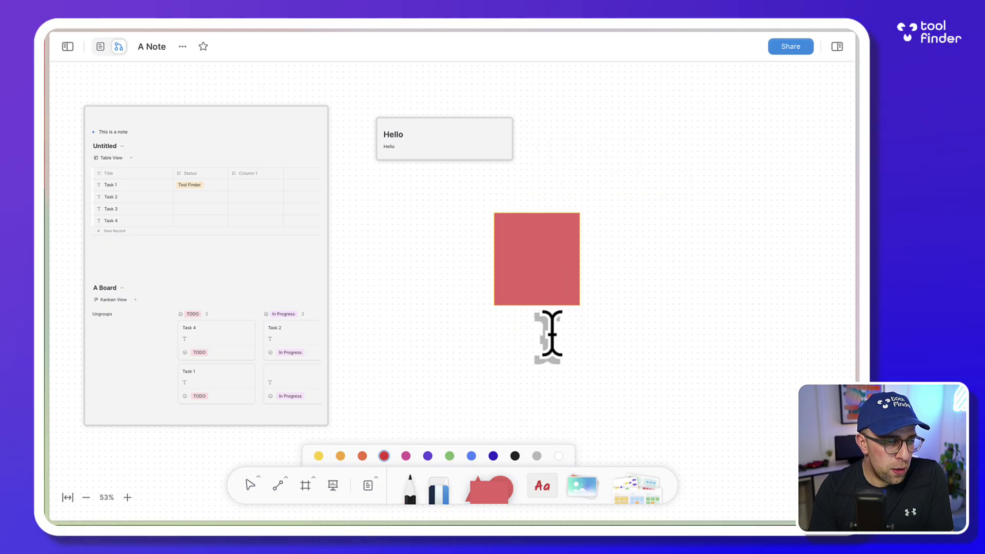
{"action": "left_click", "coordinate": [409, 491]}
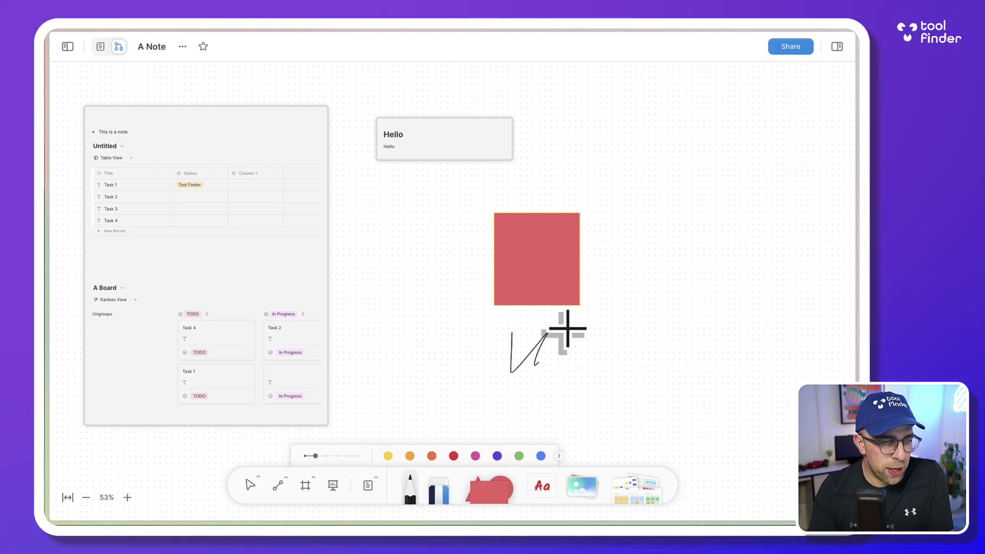
{"action": "left_click", "coordinate": [580, 490]}
{"action": "left_click", "coordinate": [604, 387]}
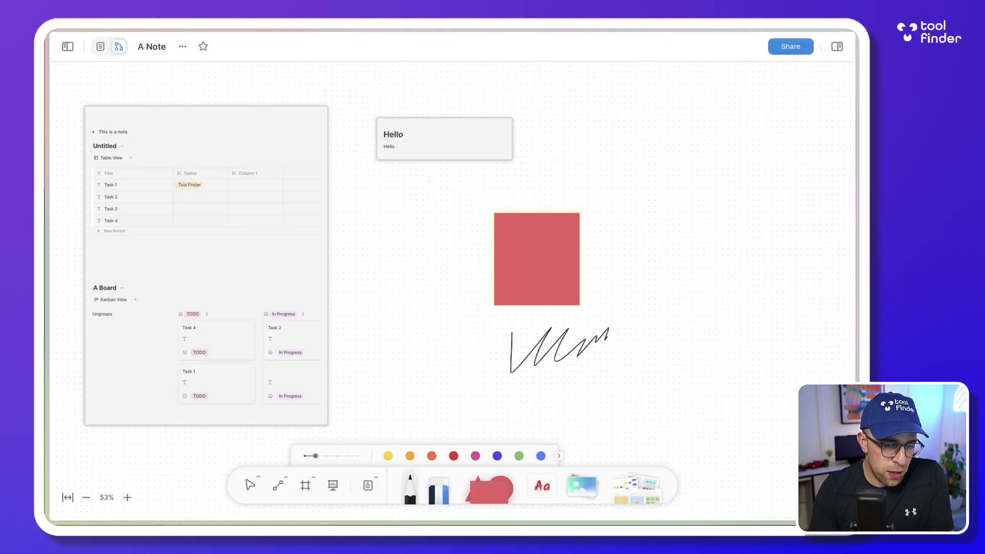
{"action": "left_click_drag", "start_coordinate": [785, 452], "coordinate": [693, 354]}
{"action": "left_click_drag", "start_coordinate": [440, 143], "coordinate": [739, 397]}
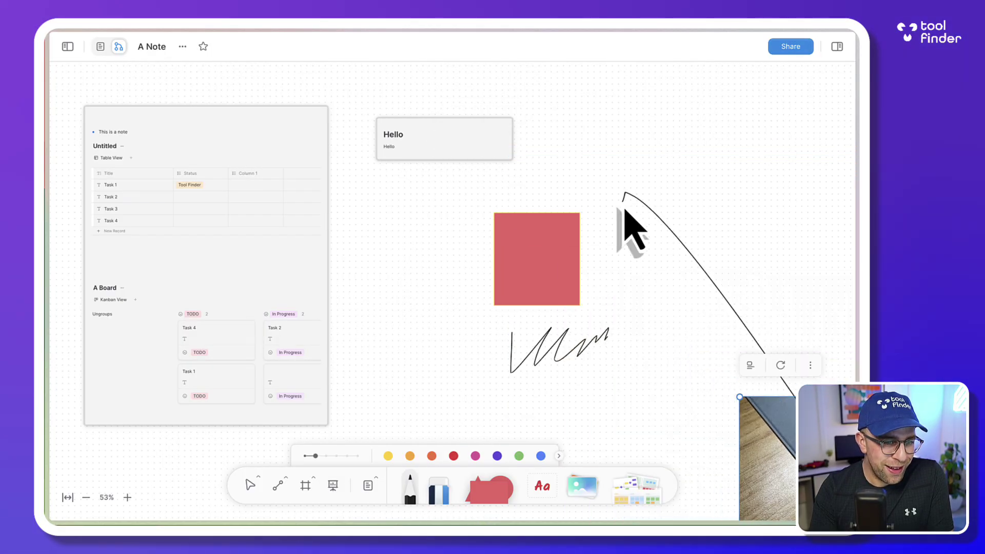
Draw freehand pencil strokes from the photo toward the red square
{"action": "left_click", "coordinate": [410, 490]}
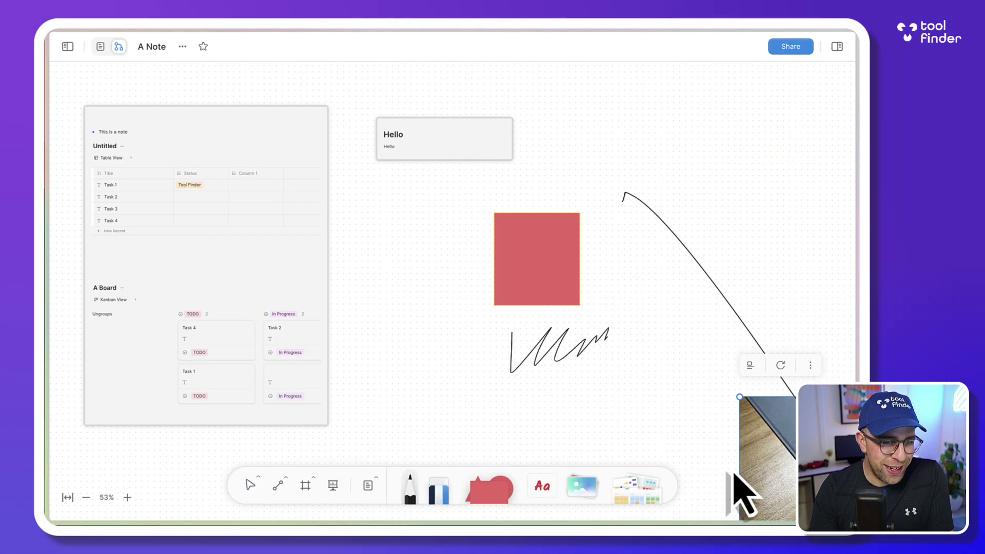
{"action": "mouse_move", "coordinate": [768, 454]}
{"action": "left_mouse_down"}
{"action": "mouse_move", "coordinate": [589, 324]}
{"action": "mouse_move", "coordinate": [572, 293]}
{"action": "left_mouse_up"}
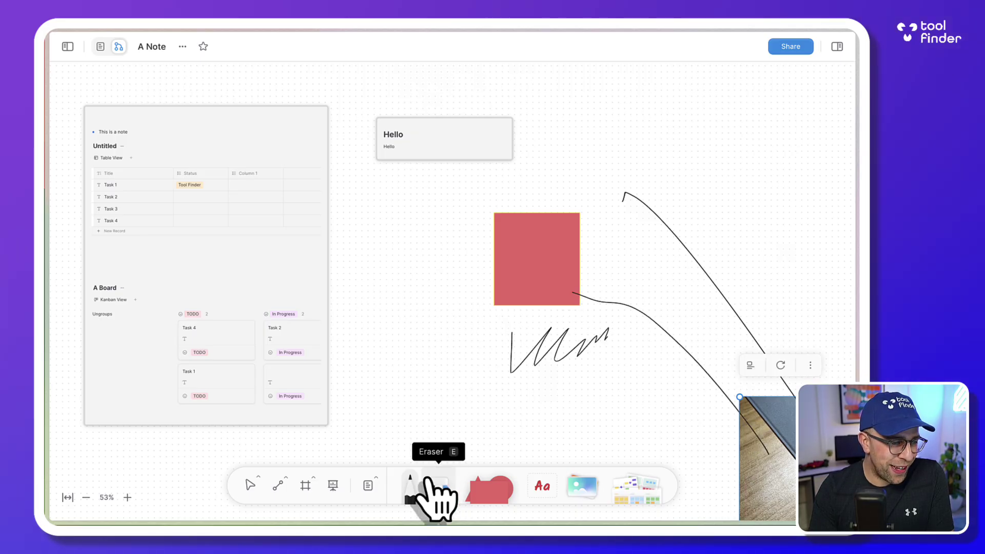
{"action": "left_click", "coordinate": [413, 498]}
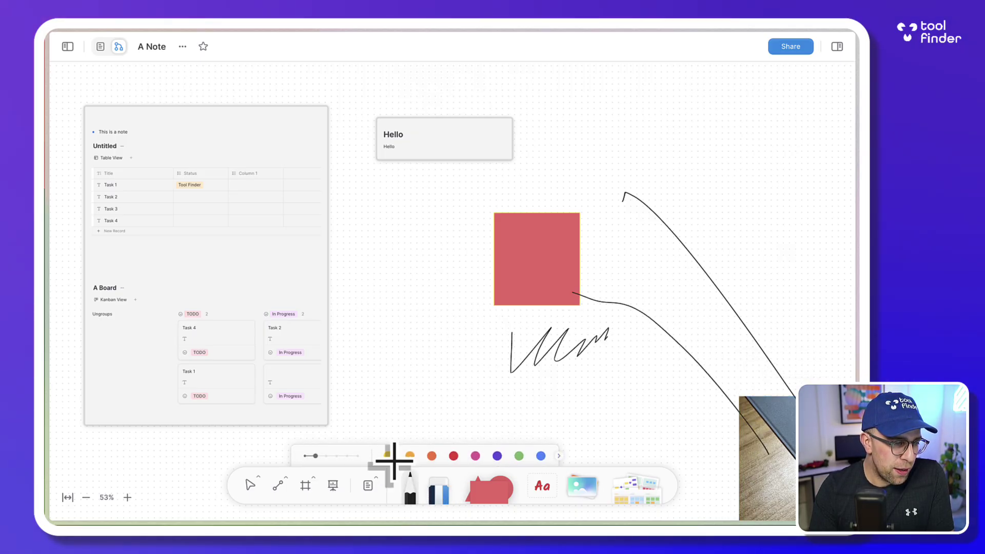
{"action": "left_click_drag", "start_coordinate": [780, 461], "coordinate": [703, 391]}
Move the photo beside the red square and delete the long curved stroke
{"action": "left_click", "coordinate": [250, 485]}
{"action": "left_click", "coordinate": [789, 421]}
{"action": "left_click_drag", "start_coordinate": [790, 421], "coordinate": [687, 261]}
{"action": "left_click", "coordinate": [739, 341]}
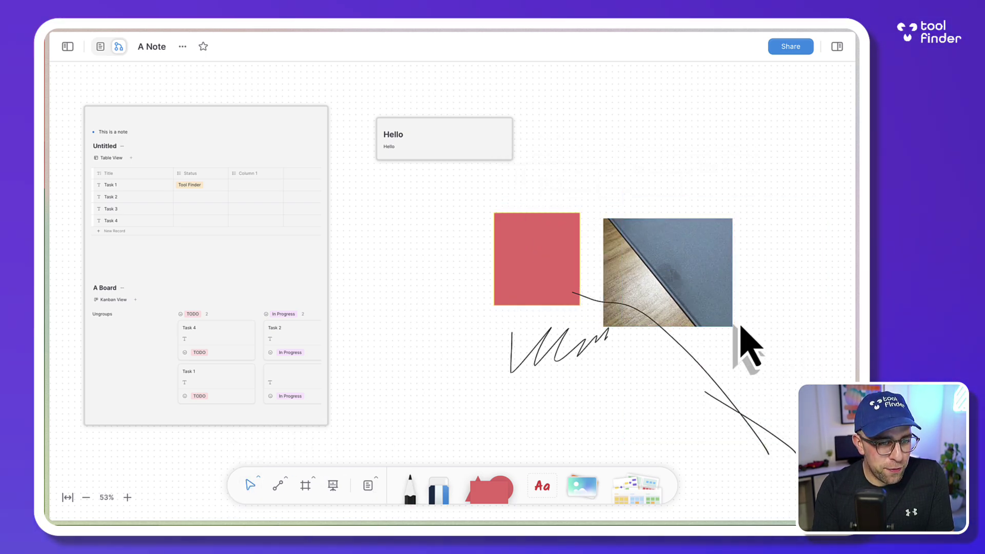
{"action": "left_click", "coordinate": [712, 378]}
{"action": "key", "text": "Delete"}
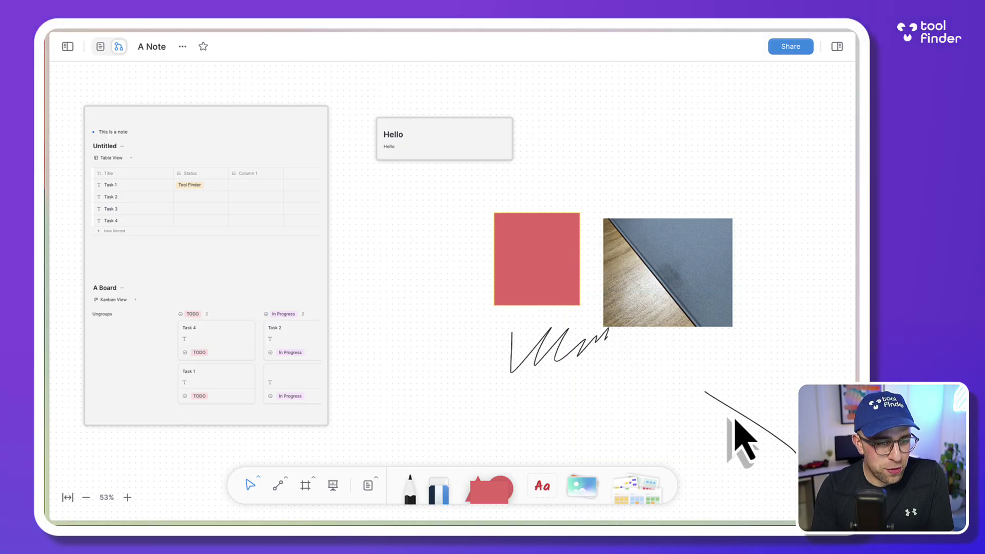
Add the grey and white cat stickers from the sticker collection to the canvas
{"action": "left_click", "coordinate": [612, 489]}
{"action": "left_click", "coordinate": [559, 221]}
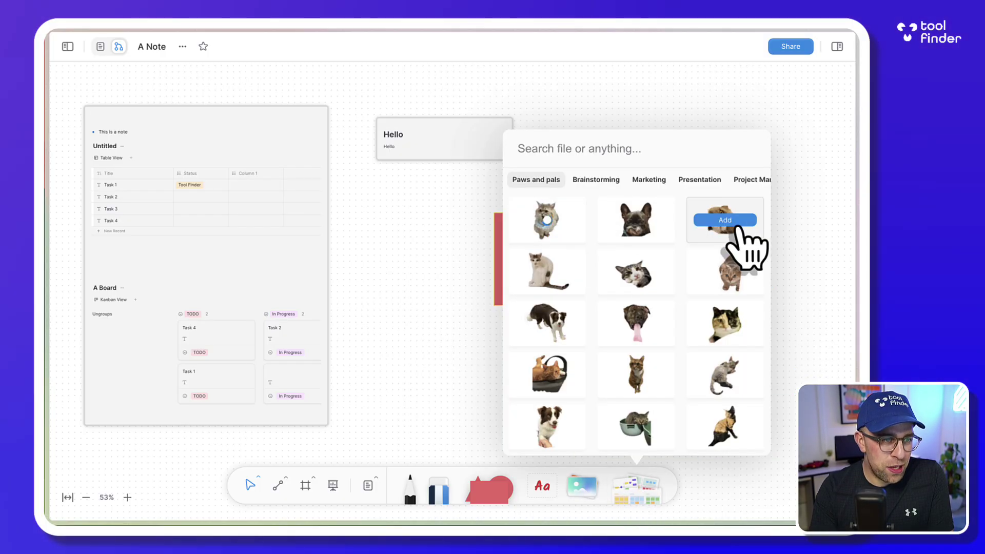
{"action": "left_click", "coordinate": [416, 277]}
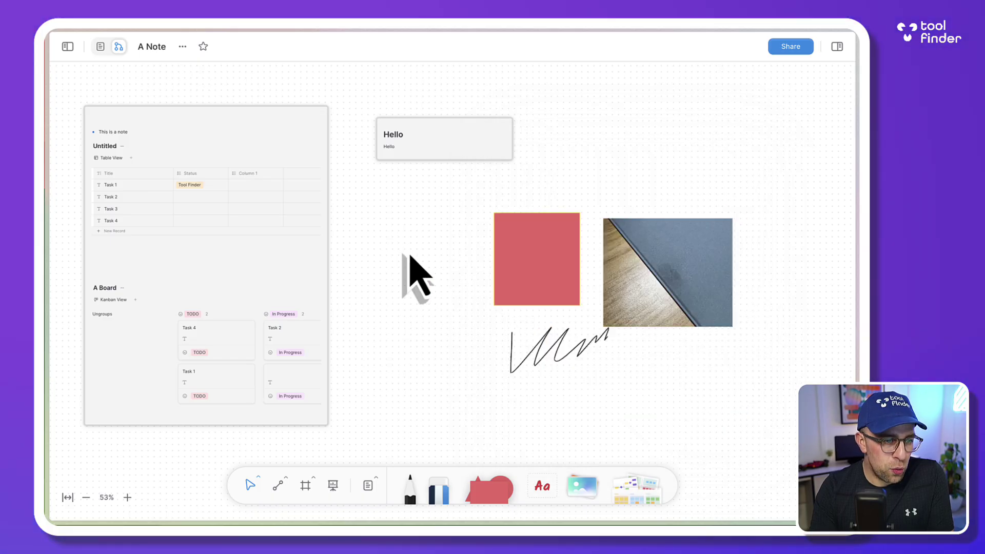
{"action": "scroll", "coordinate": [507, 279], "scroll_direction": "down", "scroll_amount": 2}
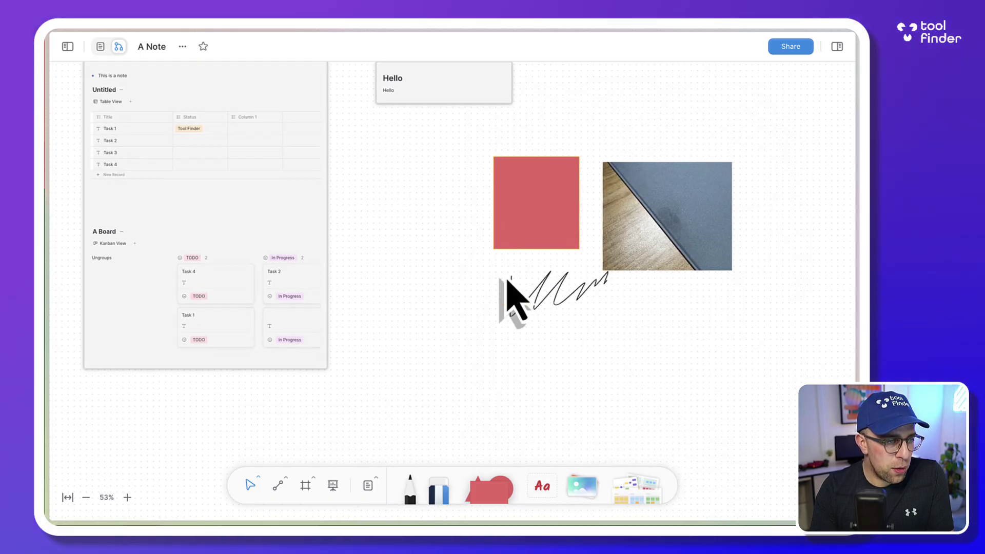
{"action": "scroll", "coordinate": [508, 281], "scroll_direction": "down", "scroll_amount": 3}
{"action": "scroll", "coordinate": [506, 297], "scroll_direction": "up", "scroll_amount": 3}
{"action": "left_click", "coordinate": [636, 487]}
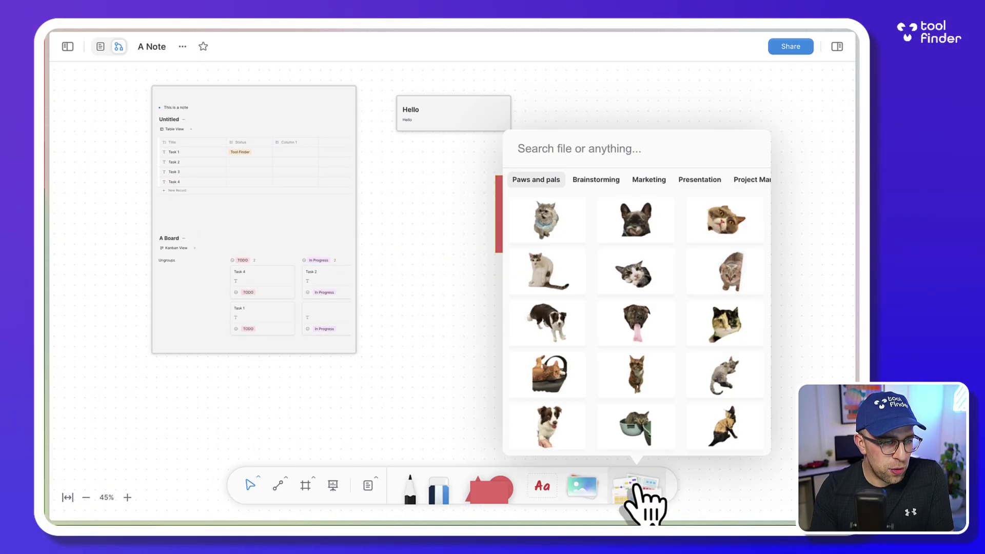
{"action": "left_click", "coordinate": [552, 277]}
Place the grey cat right of the photo and shrink the white cat beside it
{"action": "left_click_drag", "start_coordinate": [461, 308], "coordinate": [636, 341]}
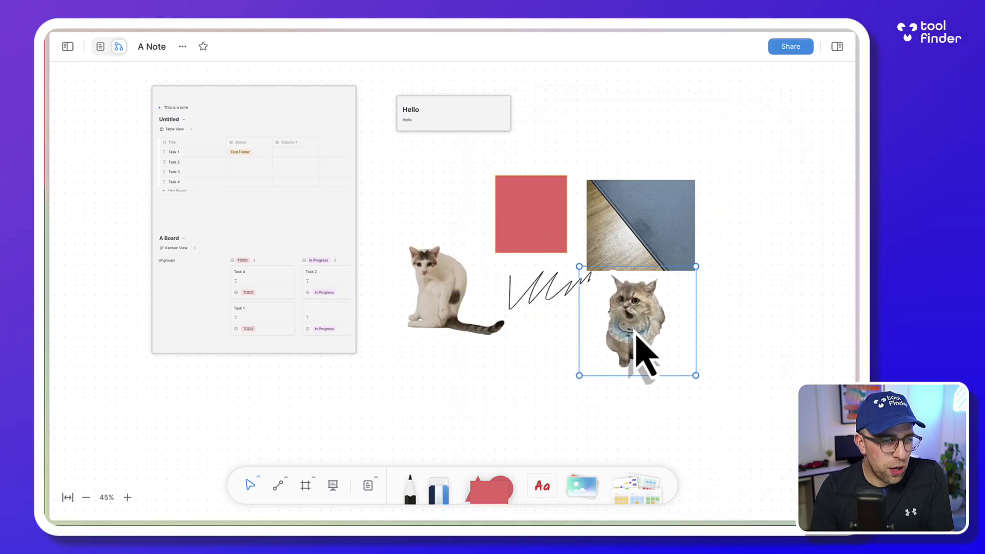
{"action": "mouse_move", "coordinate": [449, 300]}
{"action": "left_mouse_down"}
{"action": "mouse_move", "coordinate": [577, 395]}
{"action": "mouse_move", "coordinate": [564, 354]}
{"action": "mouse_move", "coordinate": [564, 367]}
{"action": "left_mouse_up"}
{"action": "left_click_drag", "start_coordinate": [660, 340], "coordinate": [770, 246]}
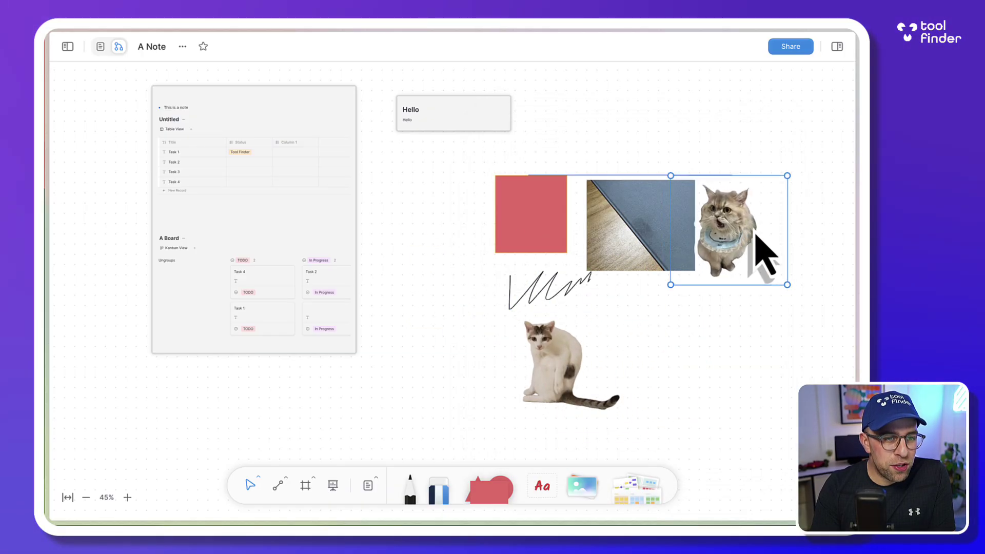
{"action": "left_click_drag", "start_coordinate": [568, 369], "coordinate": [657, 334]}
{"action": "left_click_drag", "start_coordinate": [713, 377], "coordinate": [703, 269]}
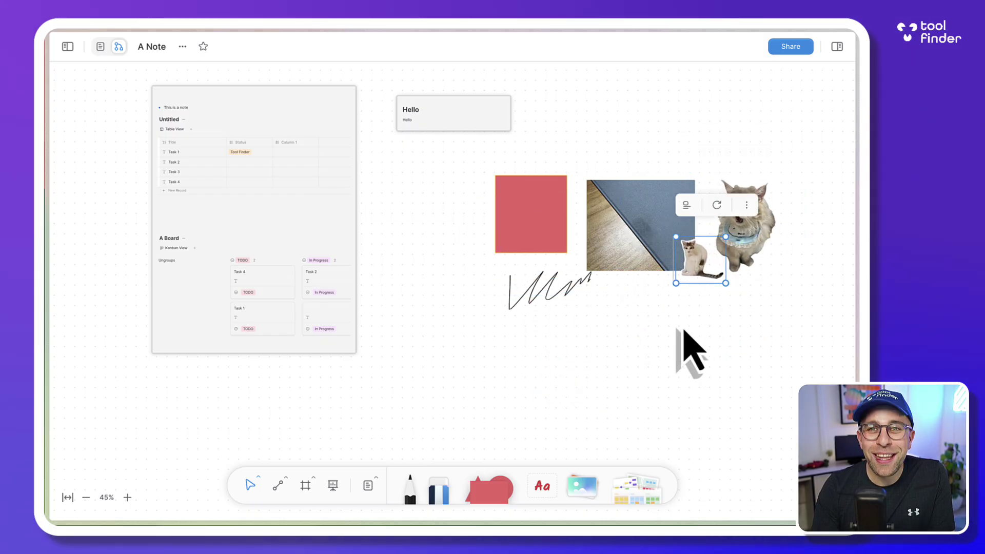
Deselect the white cat and marquee-select every object on the canvas
{"action": "scroll", "coordinate": [685, 331], "scroll_direction": "up", "scroll_amount": 5}
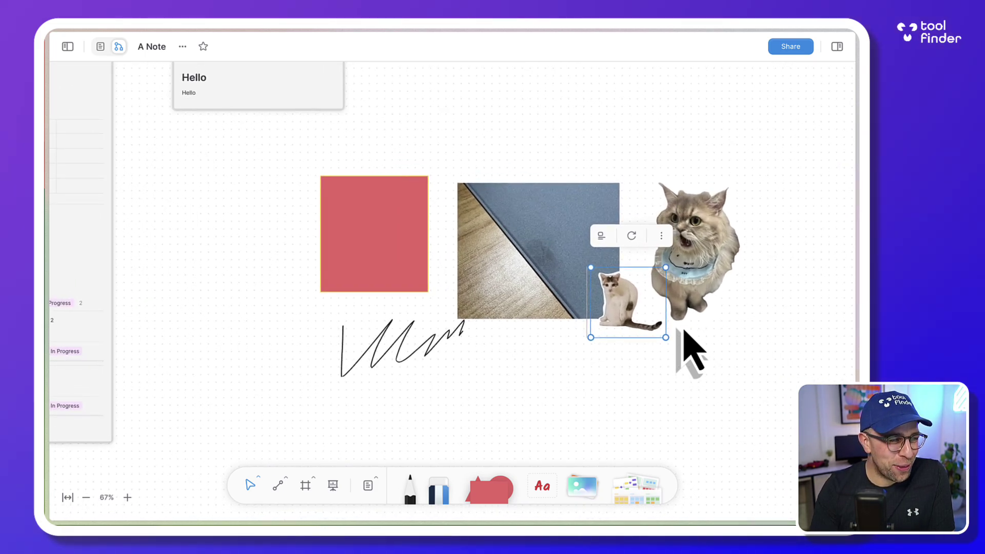
{"action": "scroll", "coordinate": [684, 331], "scroll_direction": "up", "scroll_amount": 3}
{"action": "left_click", "coordinate": [522, 369]}
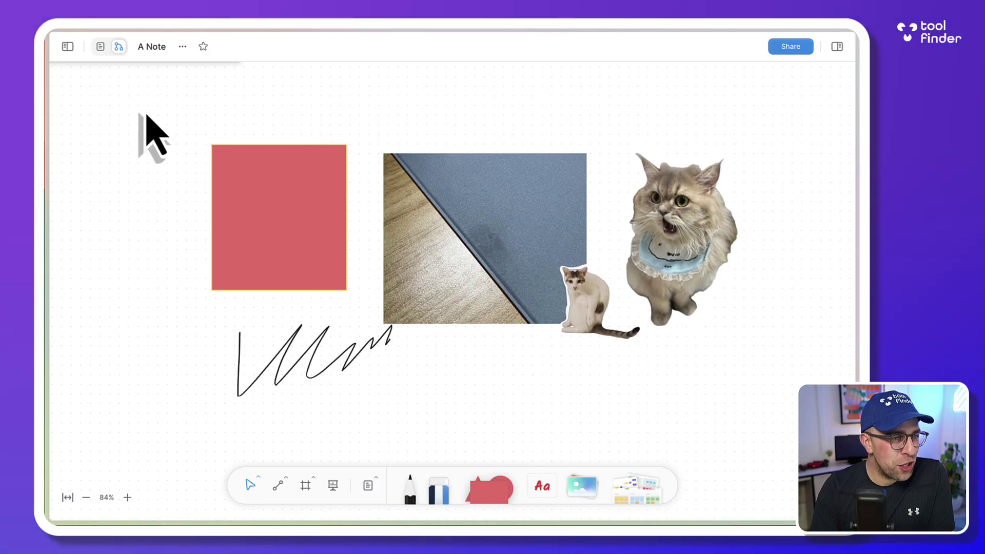
{"action": "left_click_drag", "start_coordinate": [144, 109], "coordinate": [813, 451]}
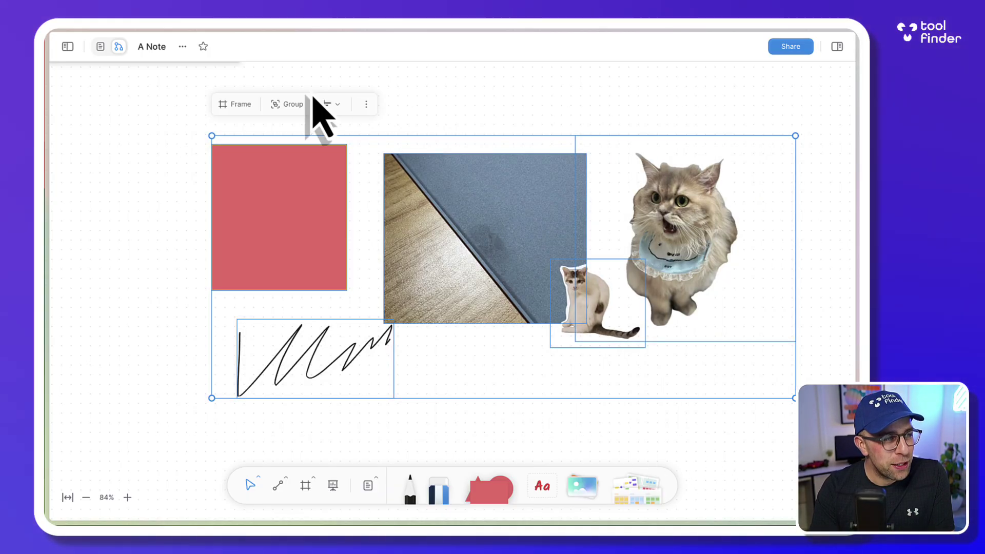
Wrap the red square, photo, cats and scribble into Frame 1, then view it embedded in A Note's page
{"action": "left_click", "coordinate": [235, 104]}
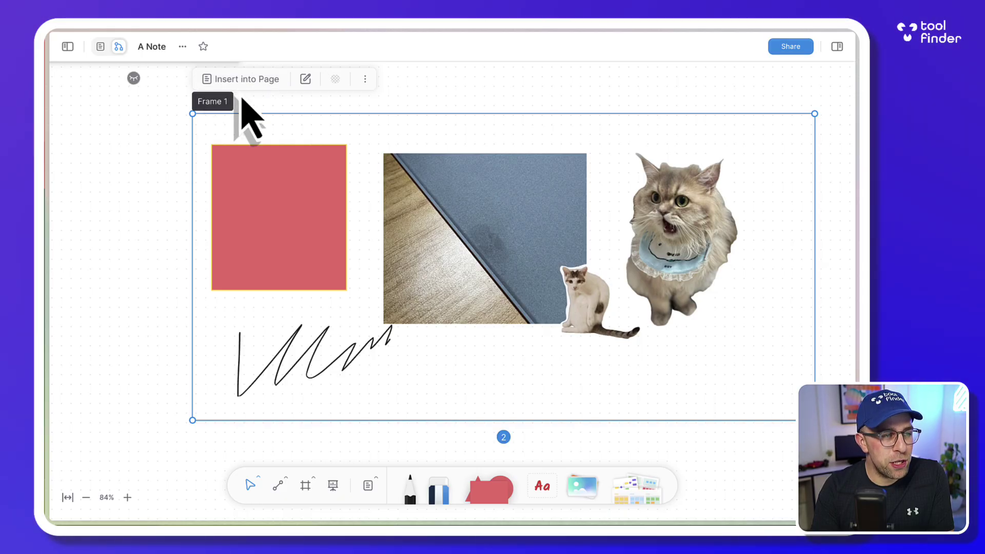
{"action": "left_click", "coordinate": [100, 46]}
{"action": "scroll", "coordinate": [353, 319], "scroll_direction": "down", "scroll_amount": 10}
{"action": "scroll", "coordinate": [351, 308], "scroll_direction": "down", "scroll_amount": 2}
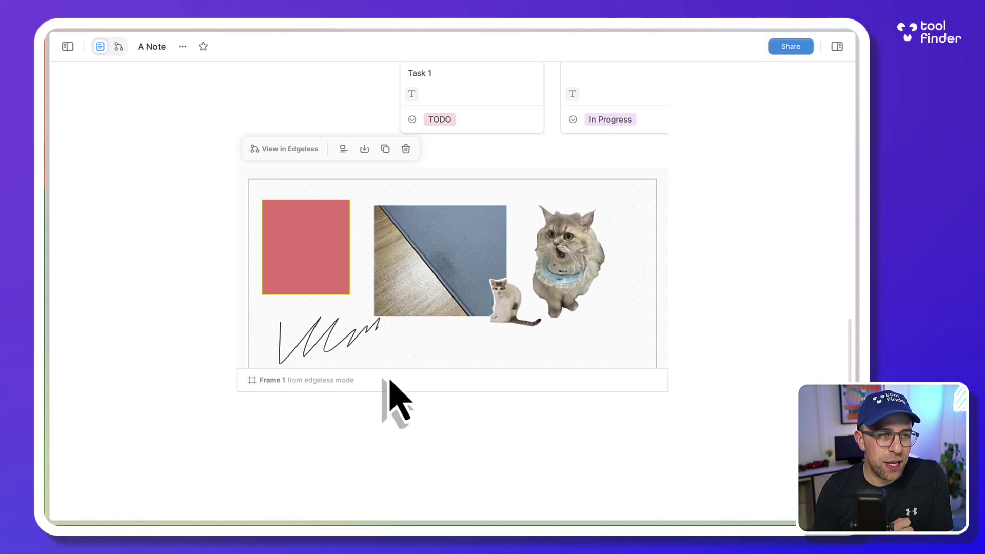
Back on the canvas, move the Hello note below Frame 1
{"action": "left_click", "coordinate": [119, 47]}
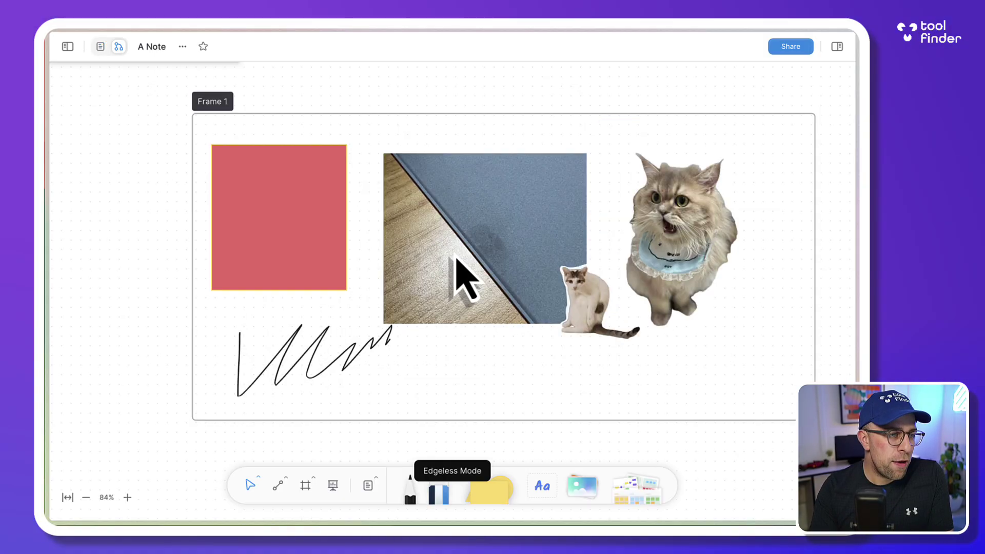
{"action": "scroll", "coordinate": [380, 282], "scroll_direction": "left", "scroll_amount": 5}
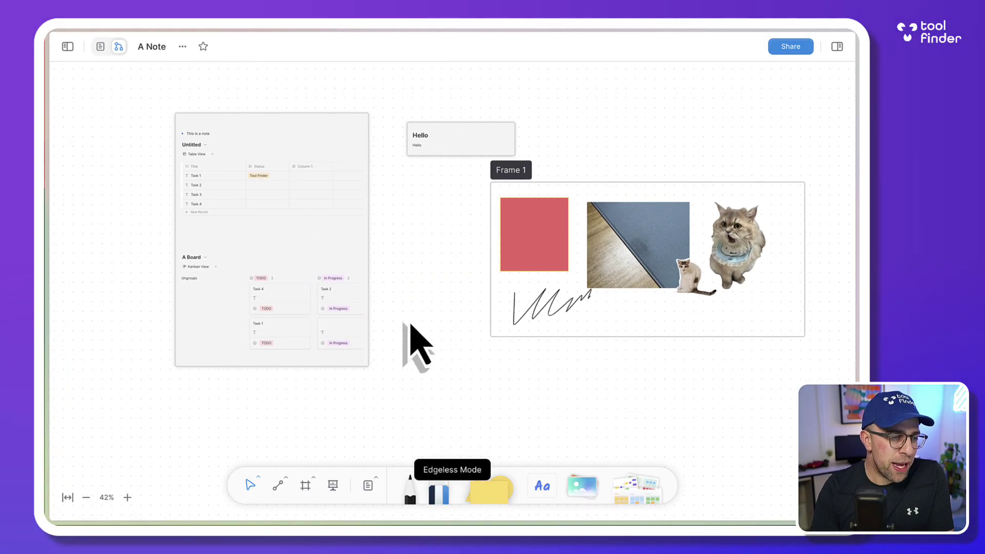
{"action": "scroll", "coordinate": [409, 334], "scroll_direction": "down", "scroll_amount": 3}
{"action": "scroll", "coordinate": [405, 107], "scroll_direction": "up", "scroll_amount": 1}
{"action": "left_click_drag", "start_coordinate": [392, 115], "coordinate": [455, 374]}
{"action": "scroll", "coordinate": [455, 374], "scroll_direction": "down", "scroll_amount": 3}
Add a yellow triangle beside the Hello note and wrap both into Frame 2, inserted into the page
{"action": "left_click", "coordinate": [489, 490]}
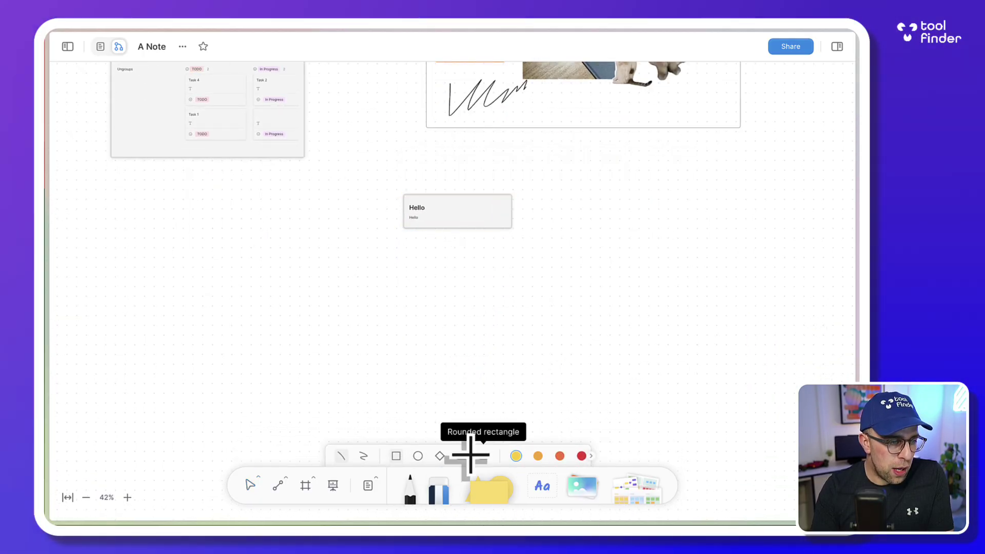
{"action": "left_click", "coordinate": [462, 455]}
{"action": "left_click", "coordinate": [558, 196]}
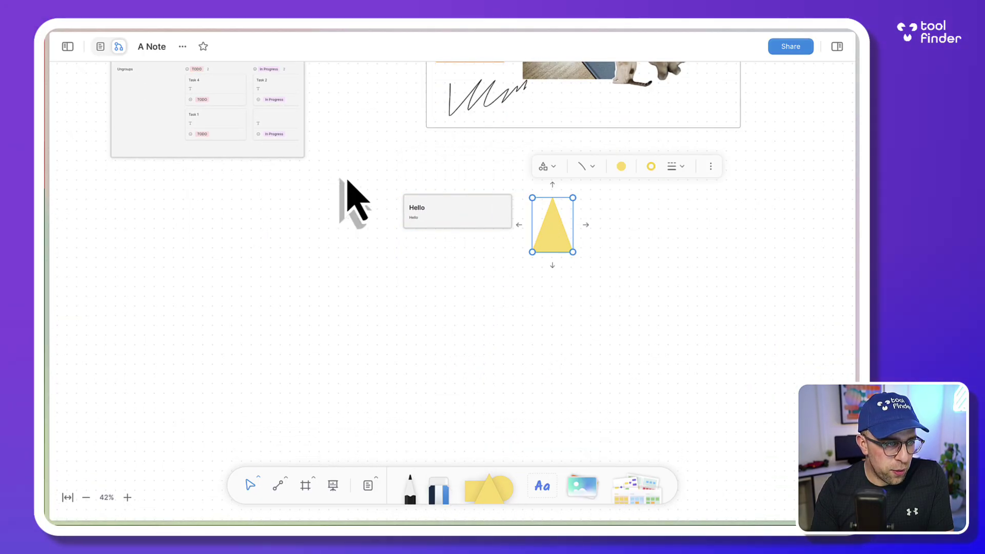
{"action": "left_click_drag", "start_coordinate": [344, 166], "coordinate": [620, 279]}
{"action": "left_click", "coordinate": [416, 160]}
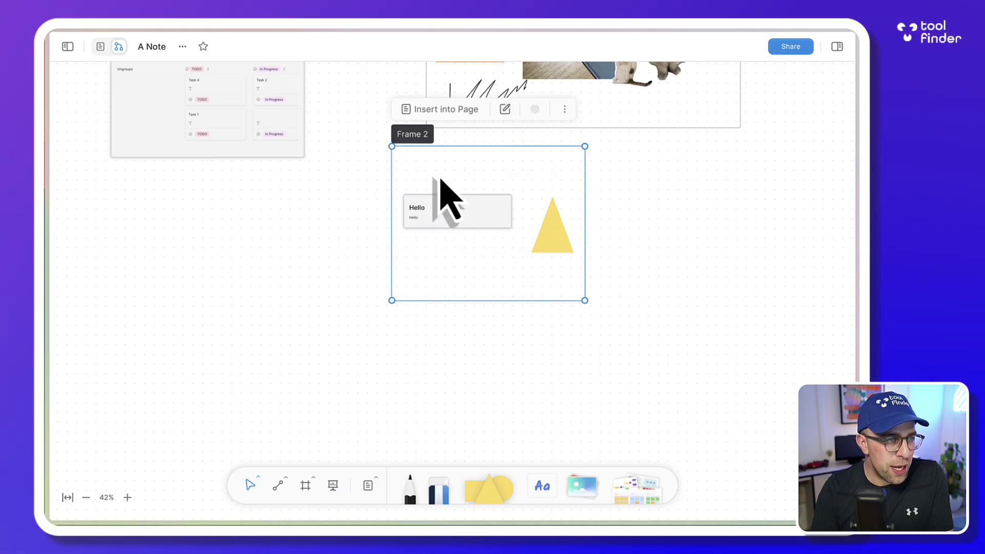
{"action": "left_click", "coordinate": [433, 118]}
Check Frame 2 in page view, then select Frame 2 on the canvas and review its options
{"action": "left_click", "coordinate": [100, 46]}
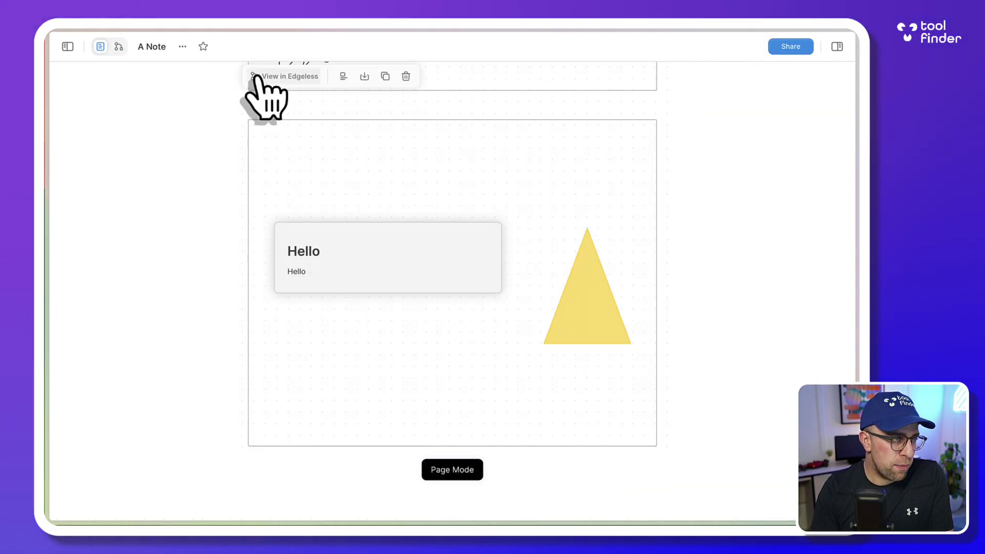
{"action": "left_click", "coordinate": [118, 46]}
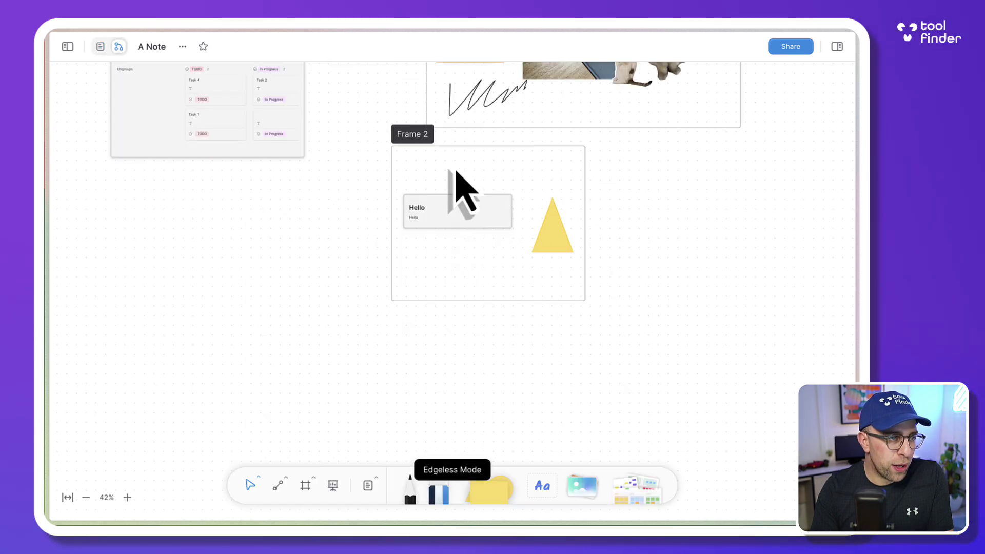
{"action": "scroll", "coordinate": [410, 190], "scroll_direction": "up", "scroll_amount": 2}
{"action": "left_click", "coordinate": [399, 186]}
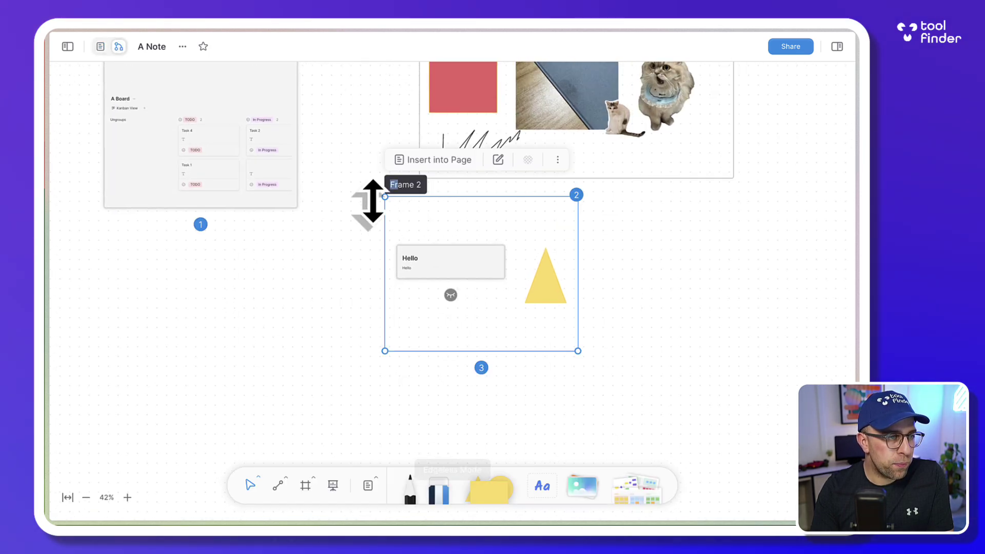
{"action": "left_click", "coordinate": [557, 160]}
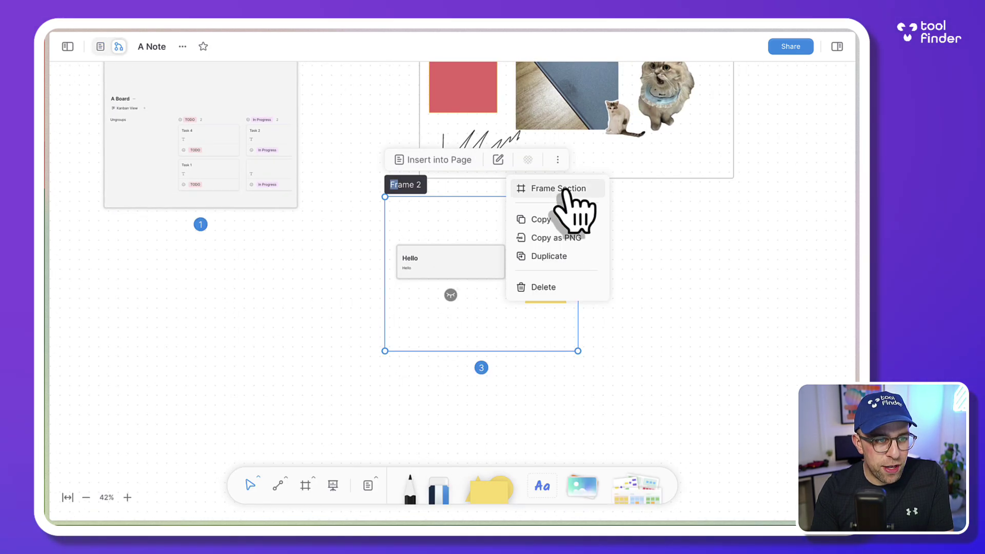
{"action": "left_click", "coordinate": [633, 296]}
{"action": "scroll", "coordinate": [517, 286], "scroll_direction": "right", "scroll_amount": 3}
{"action": "scroll", "coordinate": [516, 286], "scroll_direction": "up", "scroll_amount": 2}
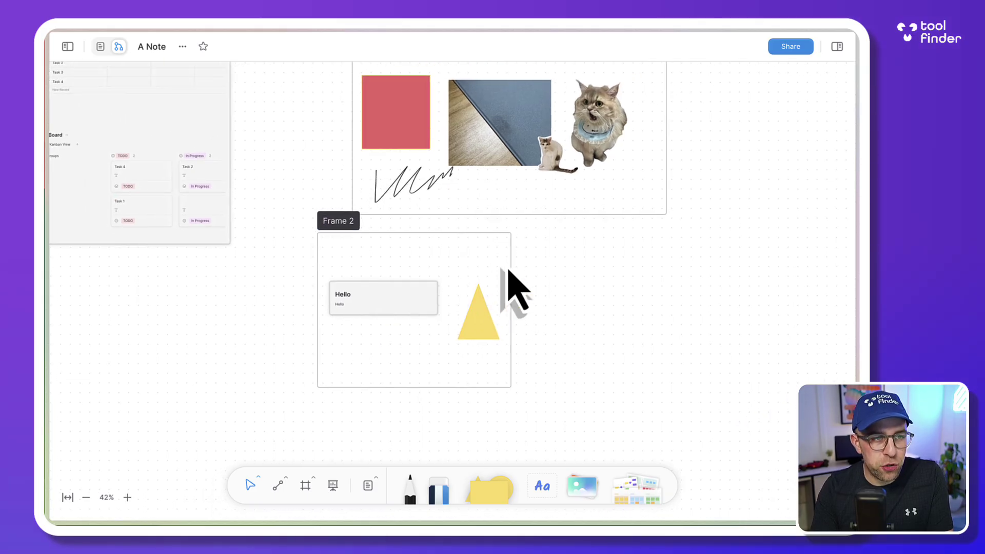
{"action": "scroll", "coordinate": [516, 287], "scroll_direction": "right", "scroll_amount": 1}
{"action": "scroll", "coordinate": [516, 288], "scroll_direction": "up", "scroll_amount": 2}
In the Frames panel settings, leave Fill Screen off, hide the toolbar and turn off the dark background
{"action": "left_click", "coordinate": [838, 47]}
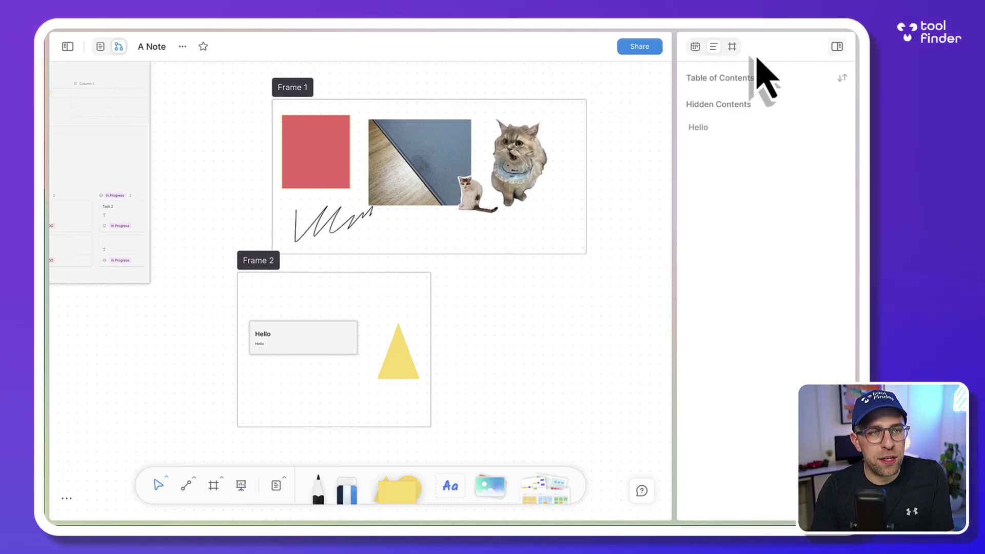
{"action": "left_click", "coordinate": [732, 48]}
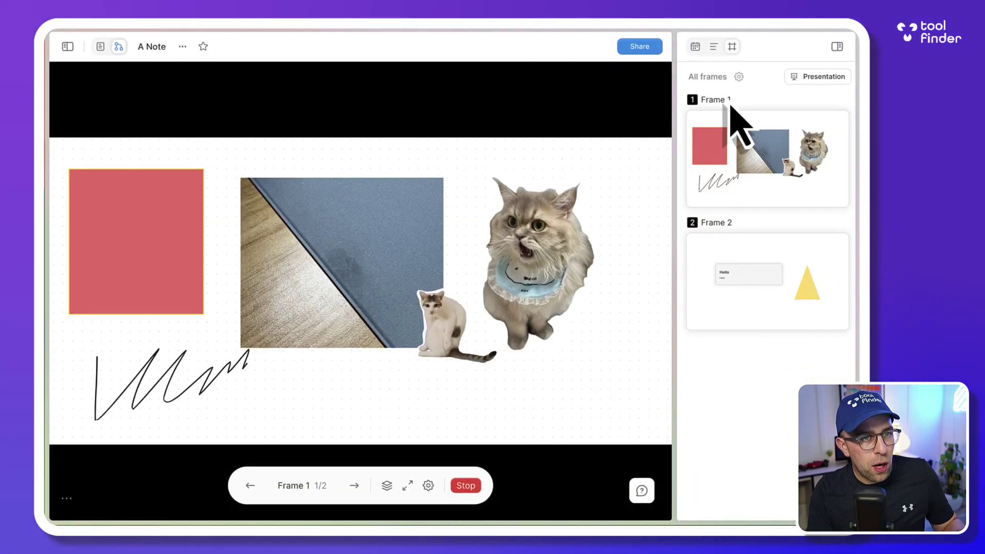
{"action": "left_click", "coordinate": [739, 76]}
{"action": "left_click", "coordinate": [722, 121]}
{"action": "left_click", "coordinate": [722, 121]}
{"action": "left_click", "coordinate": [723, 177]}
{"action": "left_click", "coordinate": [722, 162]}
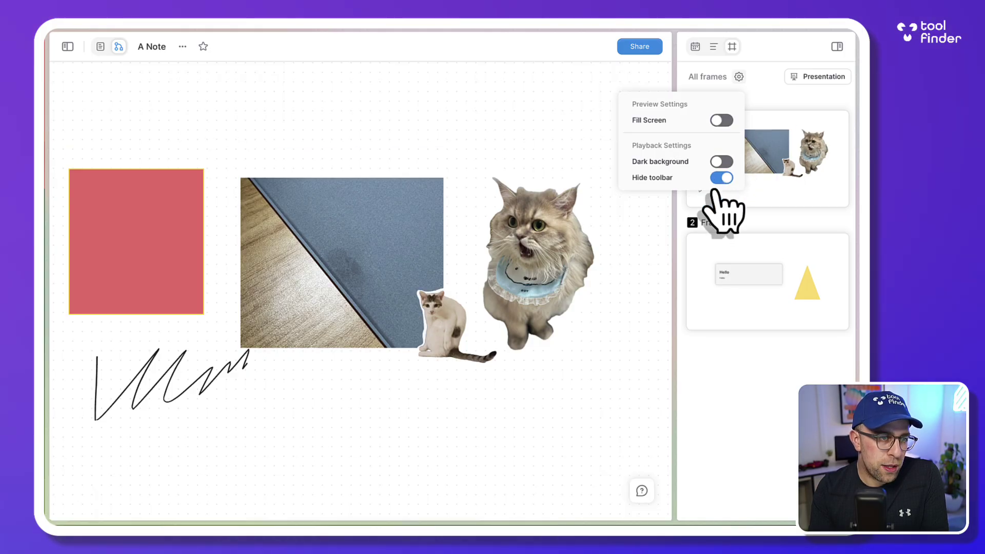
{"action": "left_click", "coordinate": [663, 252]}
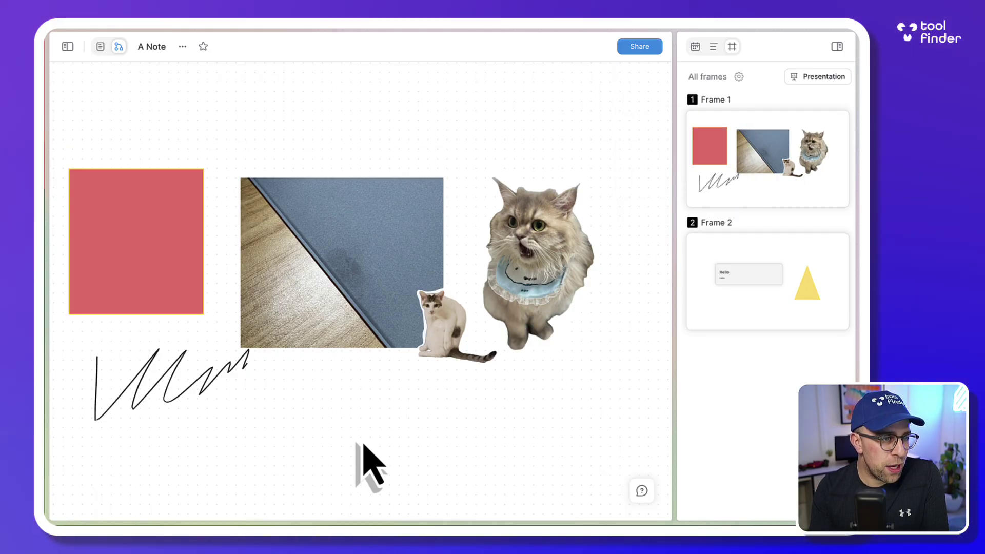
Present the slides from Frame 1, advancing to Frame 2 and back to Frame 1
{"action": "left_click", "coordinate": [788, 123]}
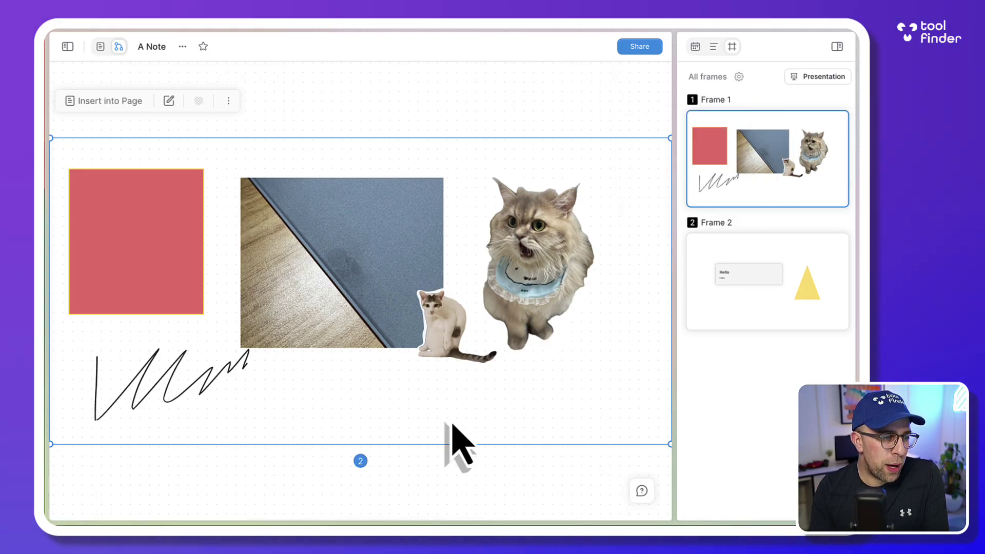
{"action": "left_click", "coordinate": [792, 78]}
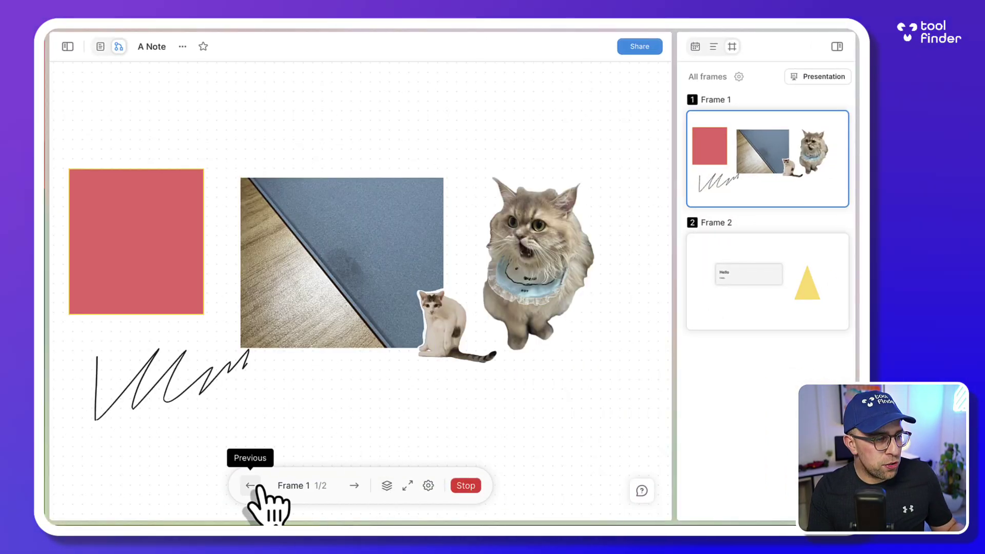
{"action": "left_click", "coordinate": [354, 486]}
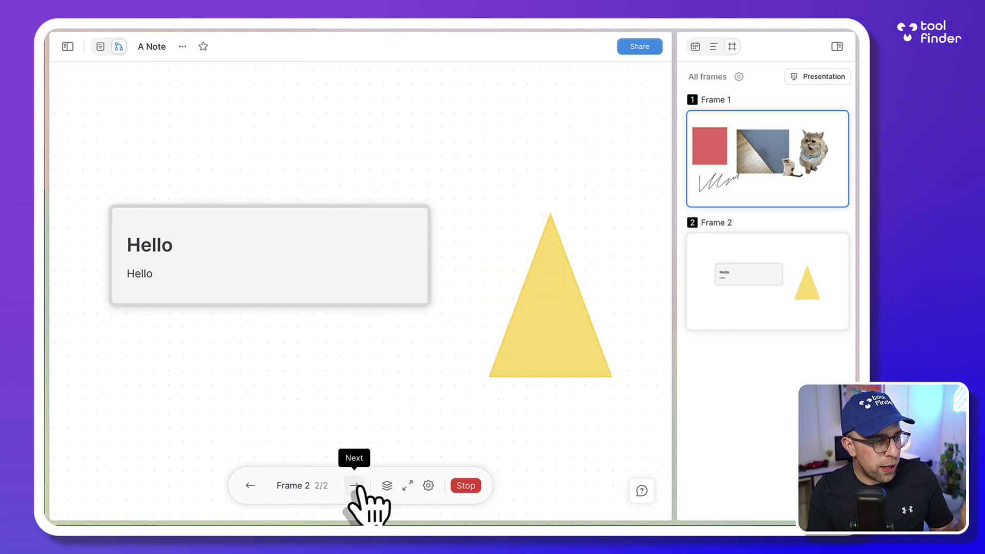
{"action": "left_click", "coordinate": [250, 485]}
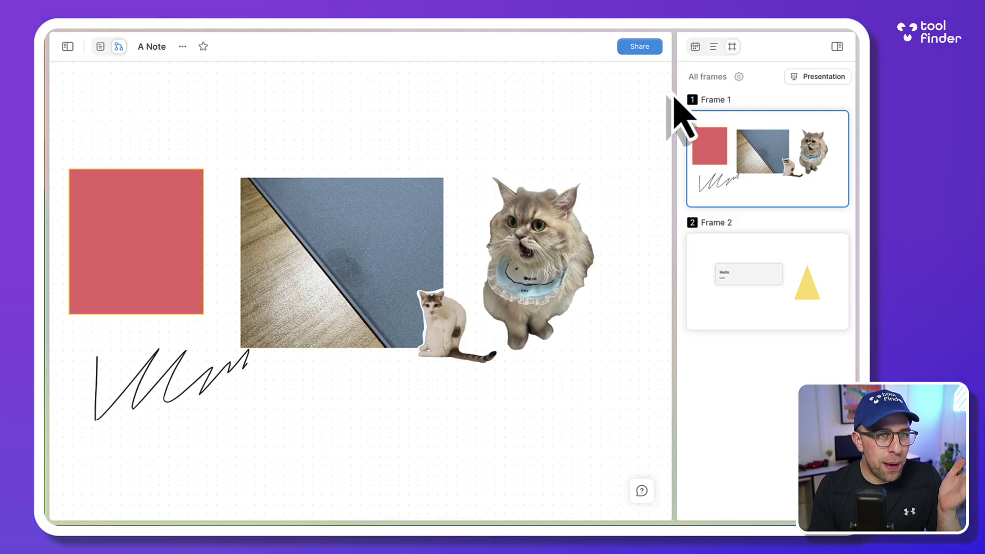
Pan around the canvas, show the Table of Contents, and toggle to page view and back with Alt+S
{"action": "scroll", "coordinate": [527, 194], "scroll_direction": "down", "scroll_amount": 5}
{"action": "scroll", "coordinate": [418, 195], "scroll_direction": "up", "scroll_amount": 2}
{"action": "scroll", "coordinate": [418, 197], "scroll_direction": "left", "scroll_amount": 5}
{"action": "scroll", "coordinate": [340, 205], "scroll_direction": "left", "scroll_amount": 4}
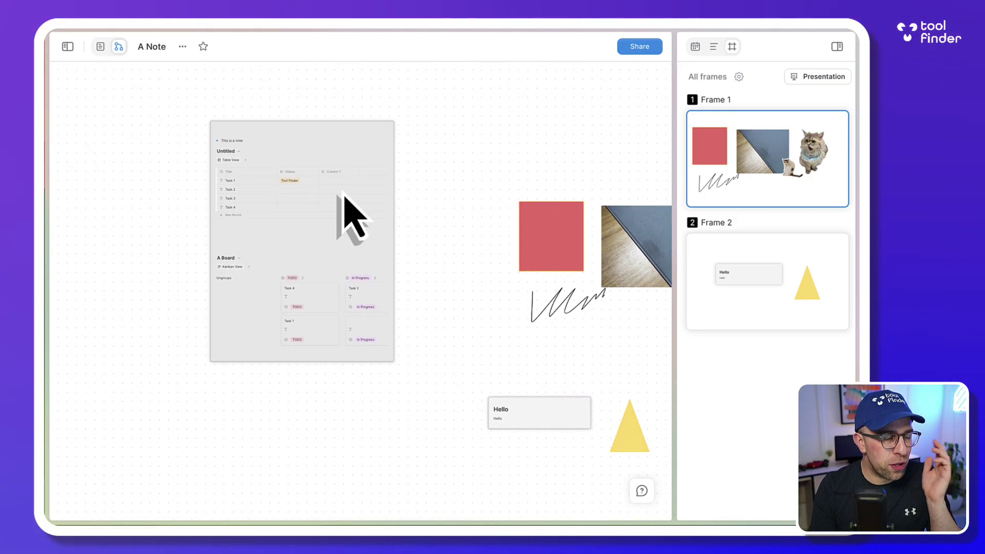
{"action": "scroll", "coordinate": [301, 215], "scroll_direction": "up", "scroll_amount": 4}
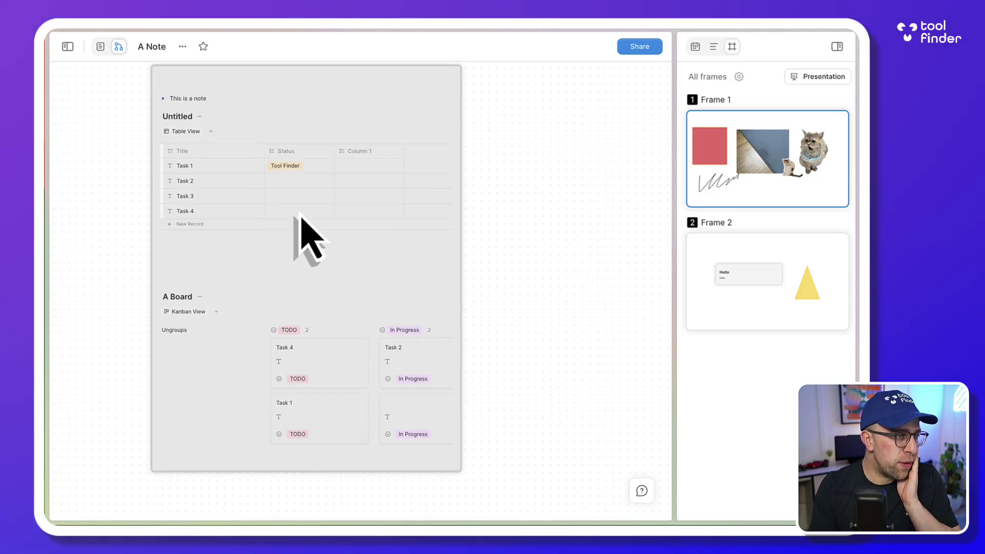
{"action": "scroll", "coordinate": [426, 242], "scroll_direction": "right", "scroll_amount": 4}
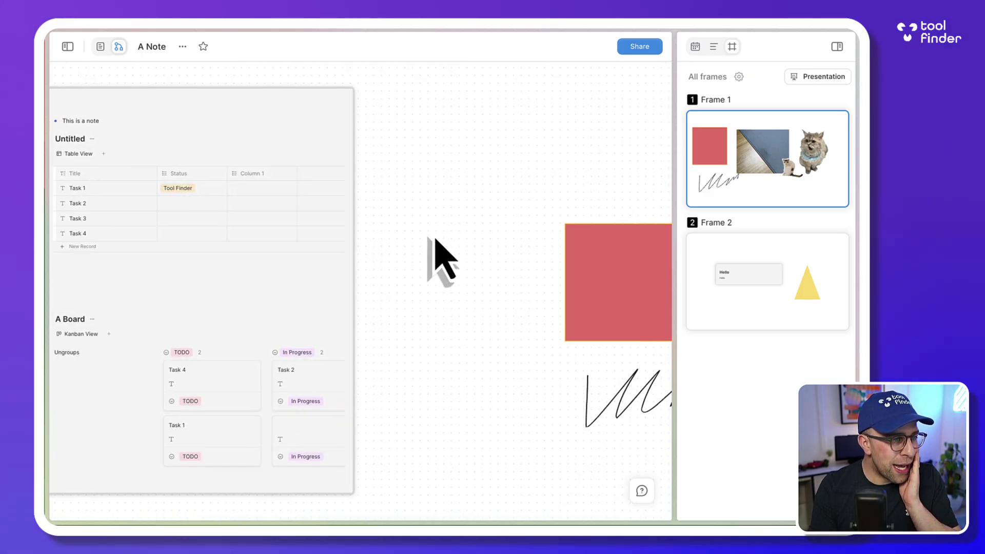
{"action": "scroll", "coordinate": [411, 138], "scroll_direction": "right", "scroll_amount": 3}
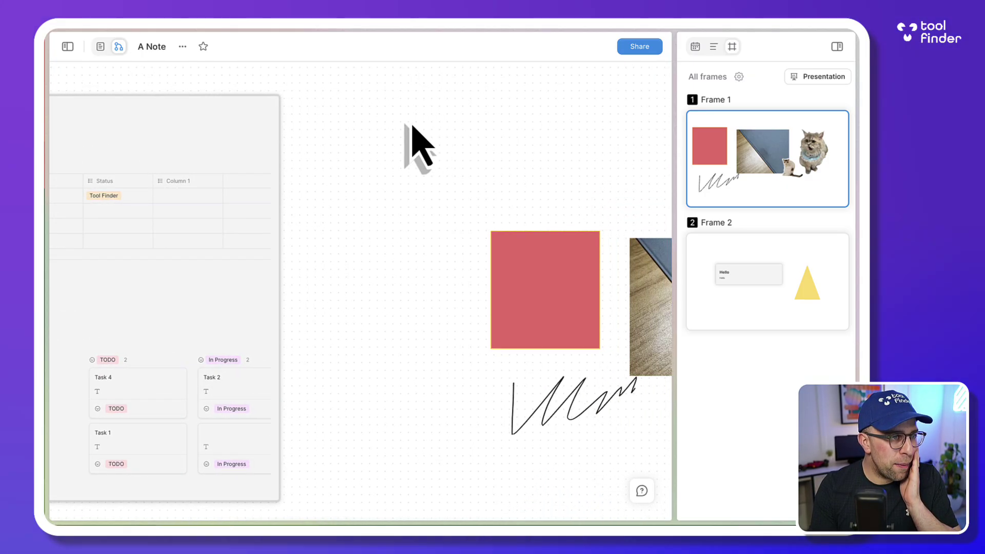
{"action": "left_click", "coordinate": [714, 47]}
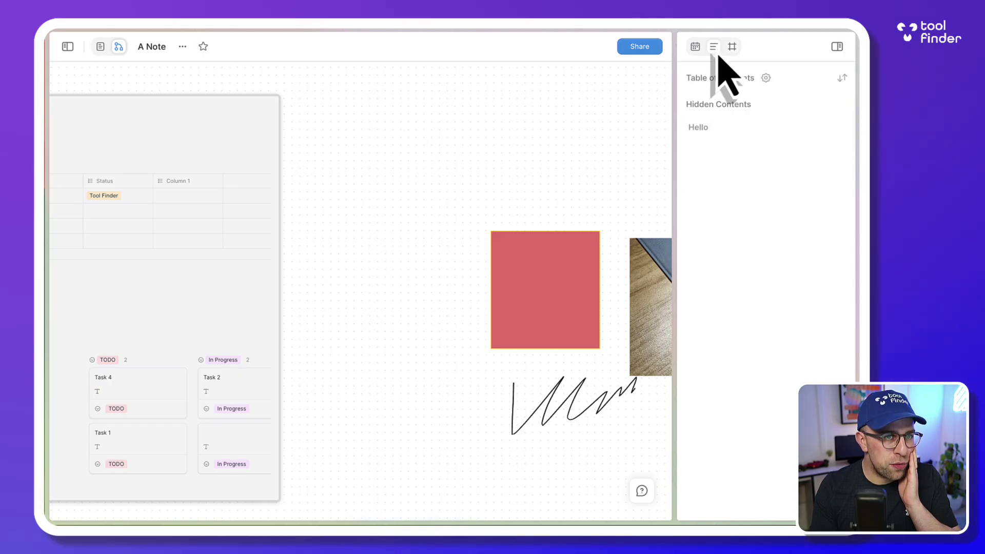
{"action": "left_click", "coordinate": [101, 46]}
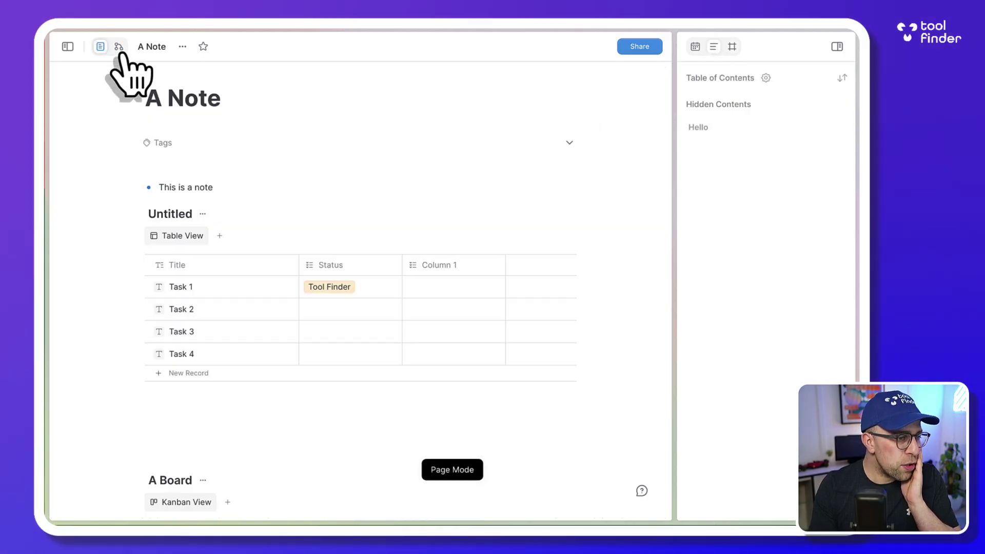
{"action": "key", "text": "alt+s"}
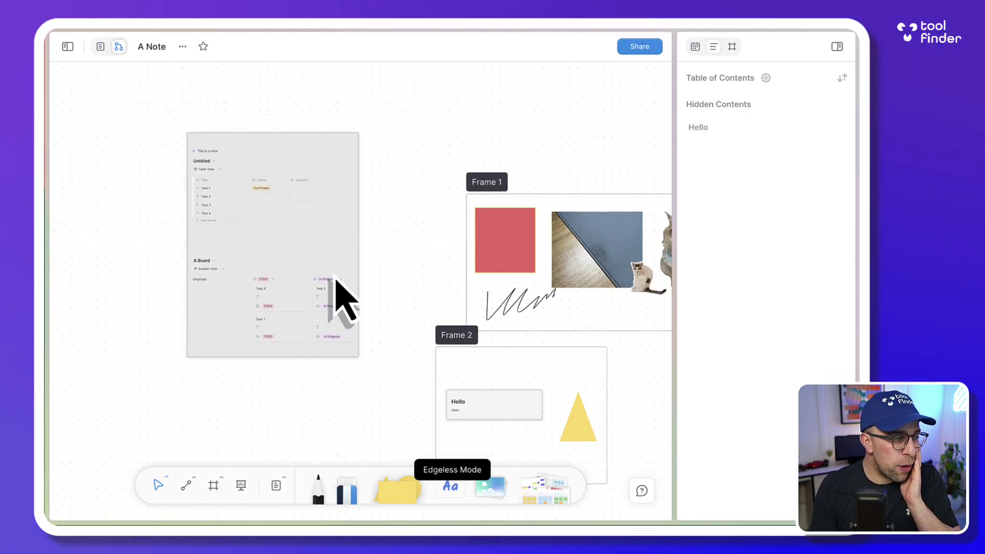
Switch to the Note tool and scroll through the available note block types
{"action": "scroll", "coordinate": [339, 290], "scroll_direction": "right", "scroll_amount": 10}
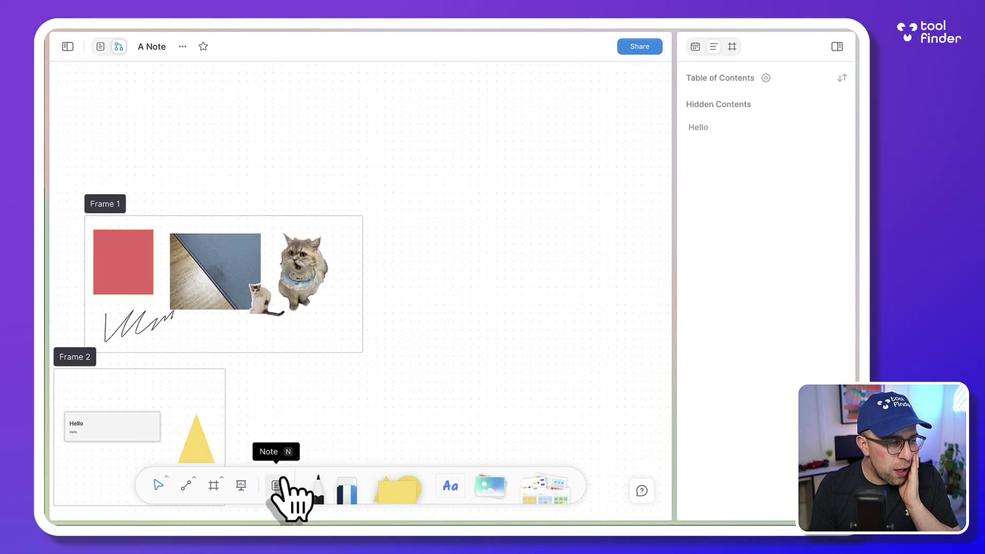
{"action": "left_click", "coordinate": [285, 480]}
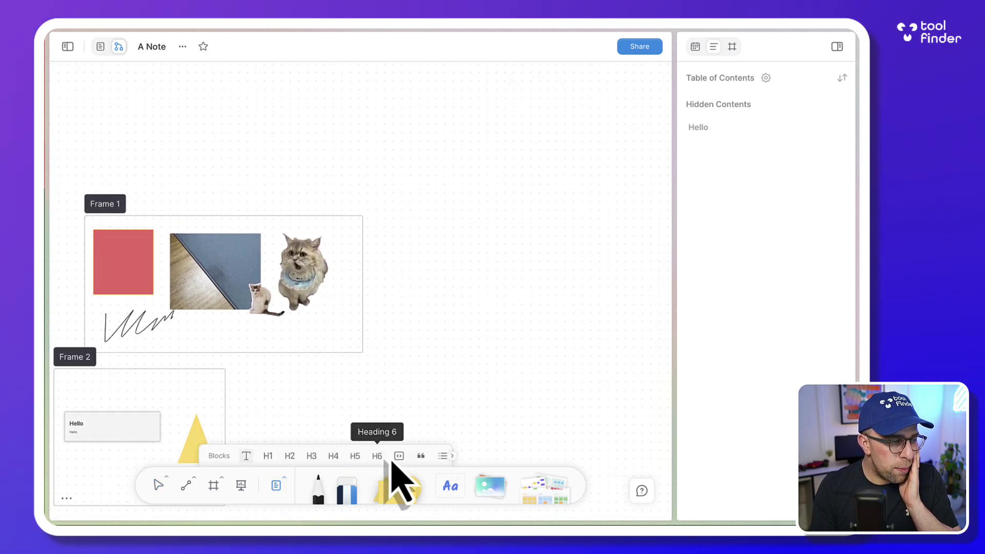
{"action": "scroll", "coordinate": [390, 456], "scroll_direction": "right", "scroll_amount": 4}
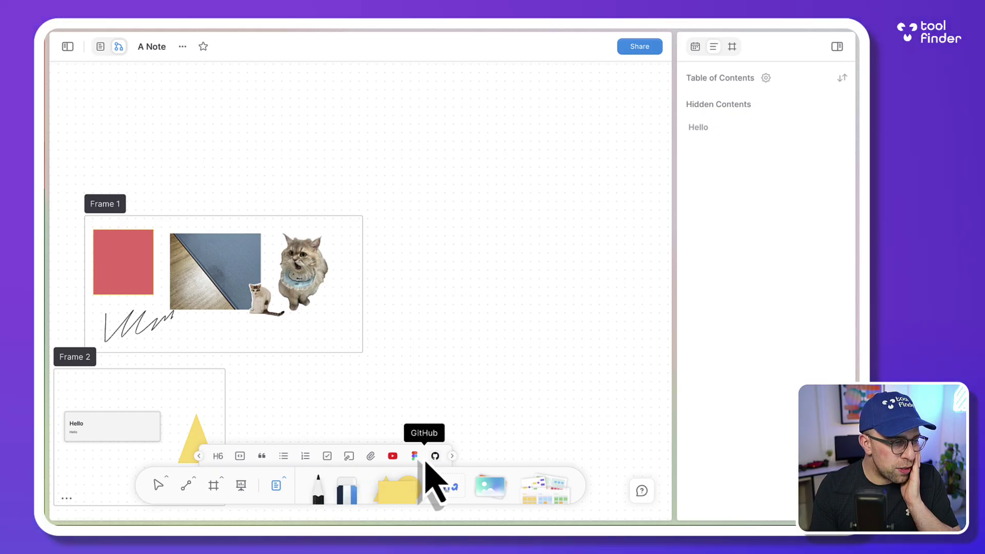
{"action": "scroll", "coordinate": [421, 464], "scroll_direction": "left", "scroll_amount": 4}
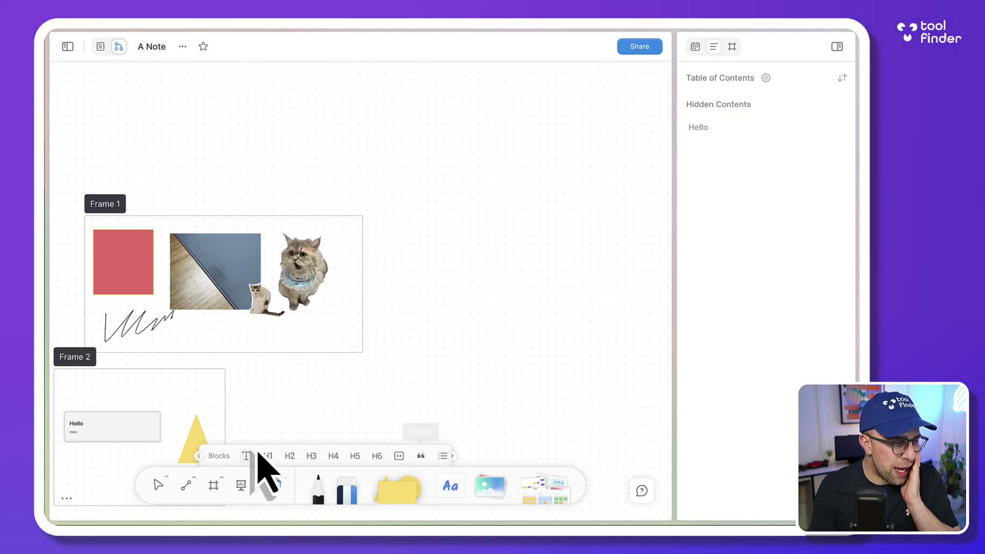
Add the SWOT template from the Brainstorming templates and select its card and four quadrants
{"action": "left_click", "coordinate": [543, 488]}
{"action": "left_click", "coordinate": [508, 179]}
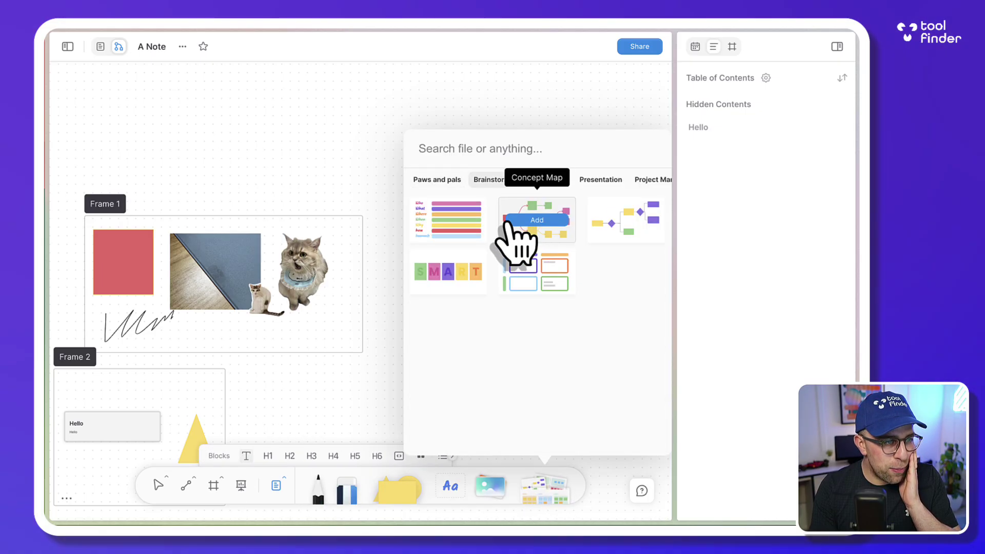
{"action": "left_click", "coordinate": [537, 272]}
{"action": "scroll", "coordinate": [436, 247], "scroll_direction": "down", "scroll_amount": 1}
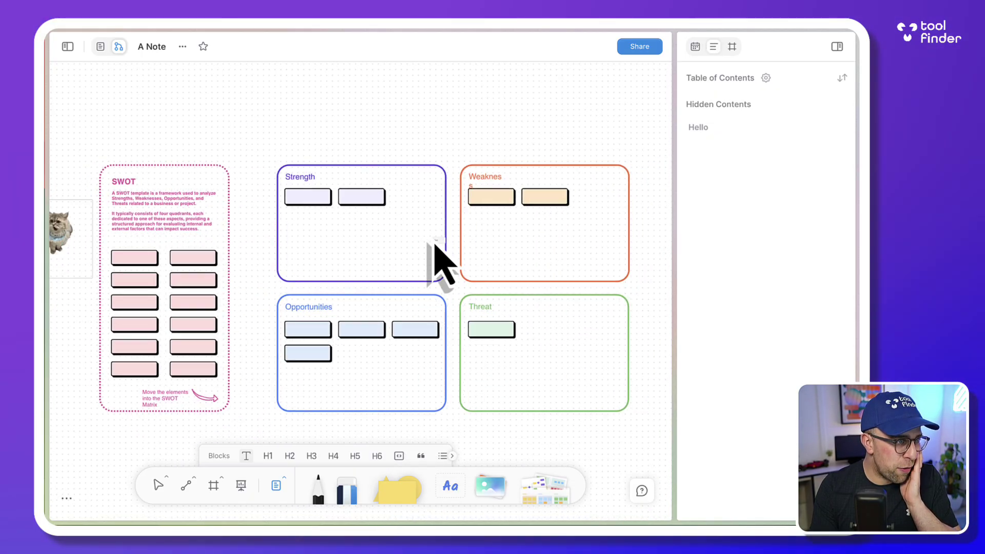
{"action": "scroll", "coordinate": [435, 252], "scroll_direction": "down", "scroll_amount": 5}
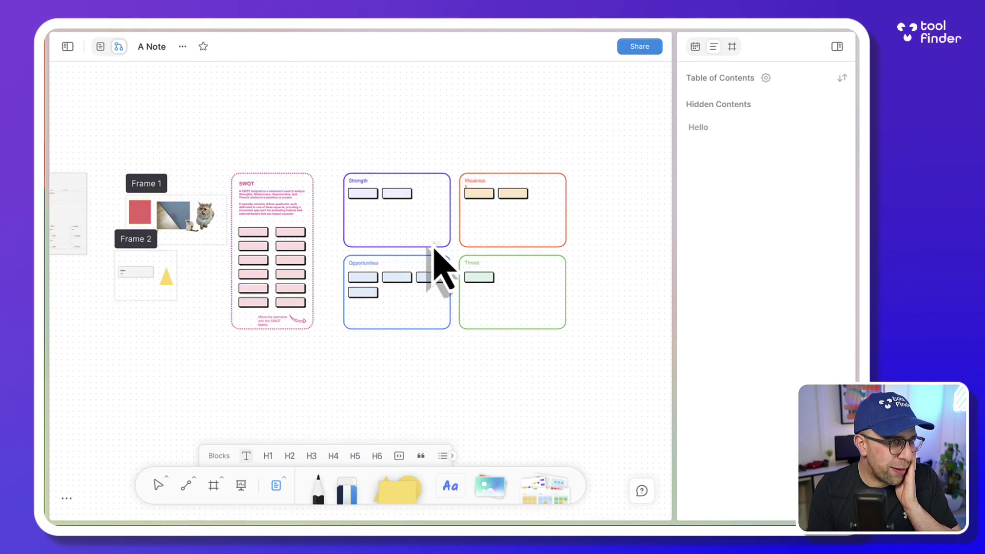
{"action": "scroll", "coordinate": [435, 250], "scroll_direction": "up", "scroll_amount": 5}
{"action": "scroll", "coordinate": [433, 249], "scroll_direction": "down", "scroll_amount": 2}
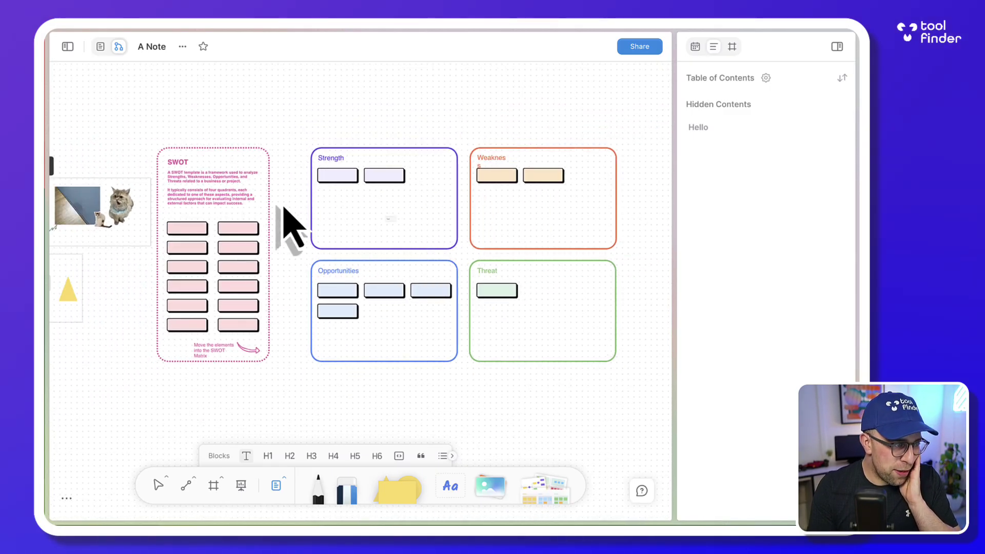
{"action": "left_click_drag", "start_coordinate": [160, 134], "coordinate": [631, 409]}
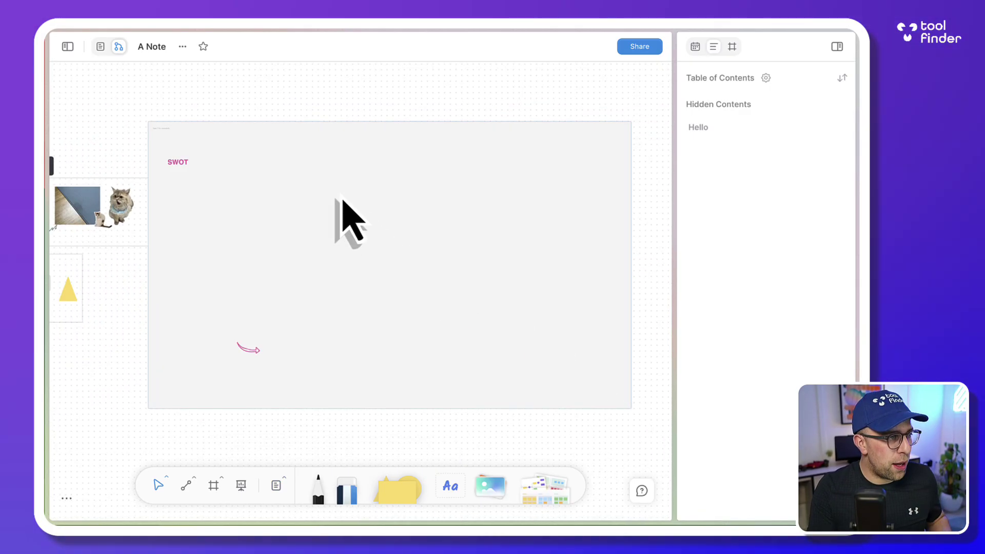
Pan and zoom around the board to inspect the SWOT matrix
{"action": "left_click", "coordinate": [158, 485]}
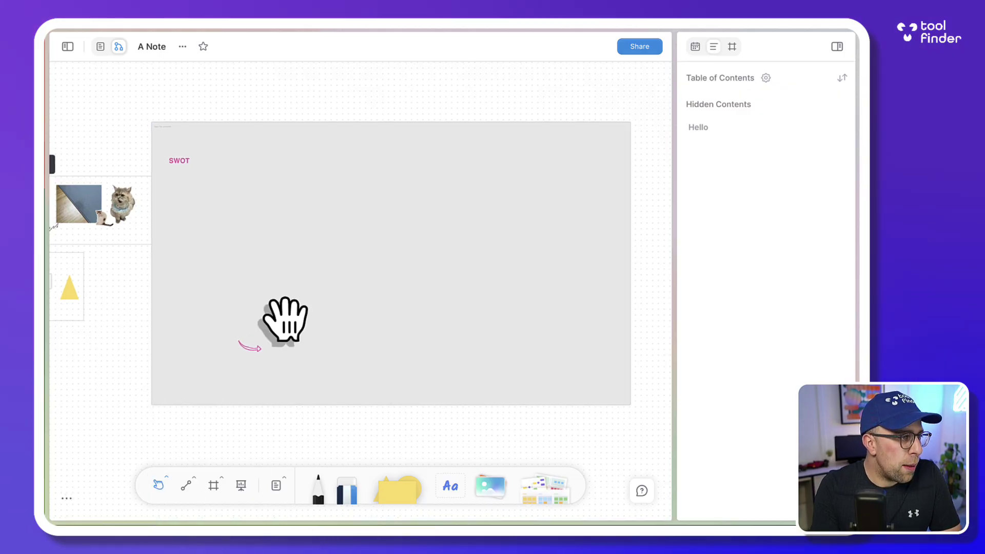
{"action": "left_click_drag", "start_coordinate": [297, 281], "coordinate": [400, 242]}
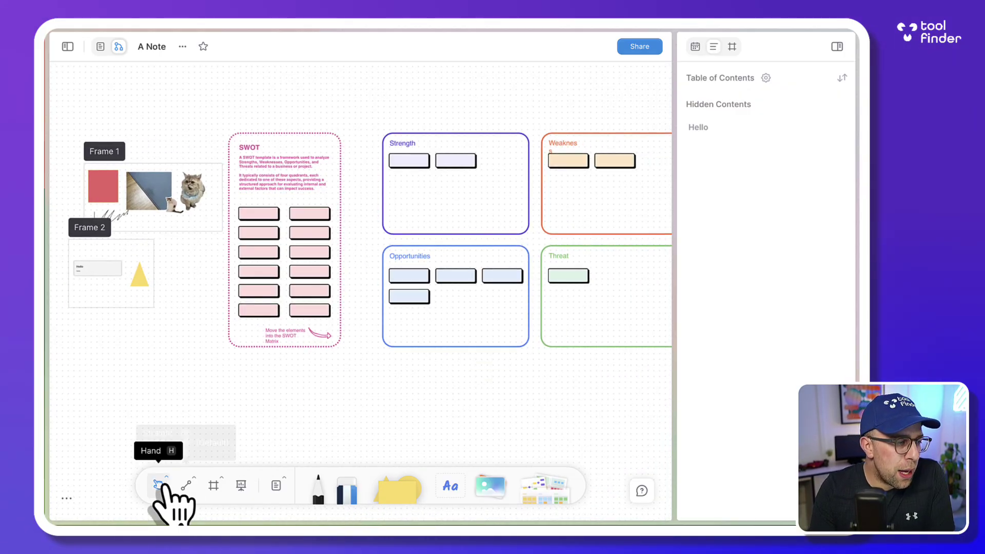
{"action": "left_click", "coordinate": [165, 478]}
{"action": "scroll", "coordinate": [433, 248], "scroll_direction": "right", "scroll_amount": 3}
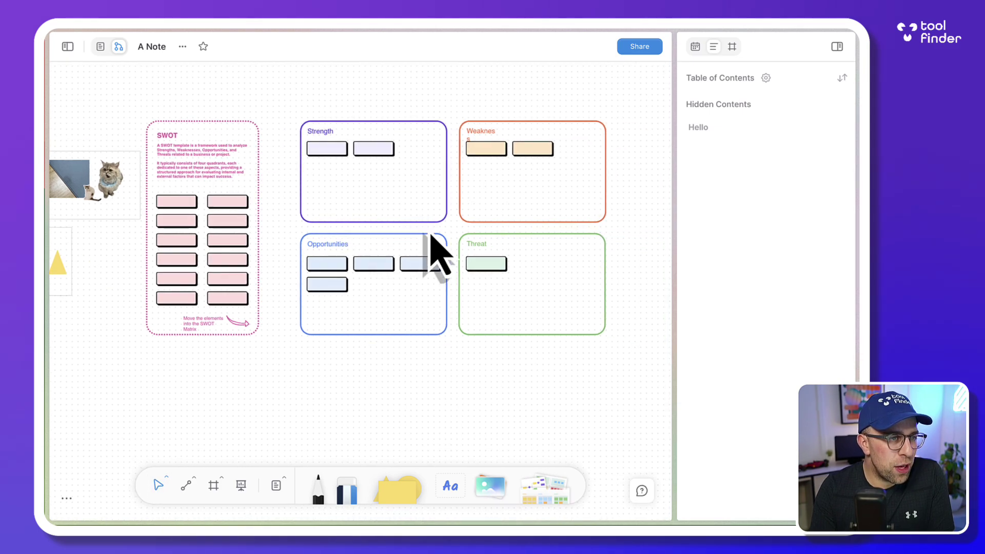
{"action": "scroll", "coordinate": [328, 259], "scroll_direction": "left", "scroll_amount": 4}
{"action": "scroll", "coordinate": [328, 259], "scroll_direction": "up", "scroll_amount": 2}
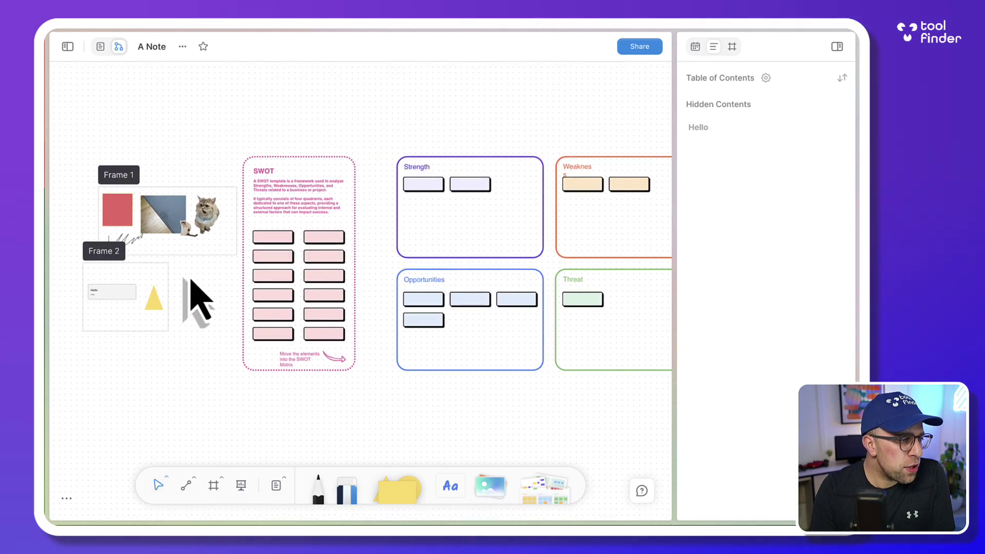
{"action": "scroll", "coordinate": [593, 178], "scroll_direction": "up", "scroll_amount": 5}
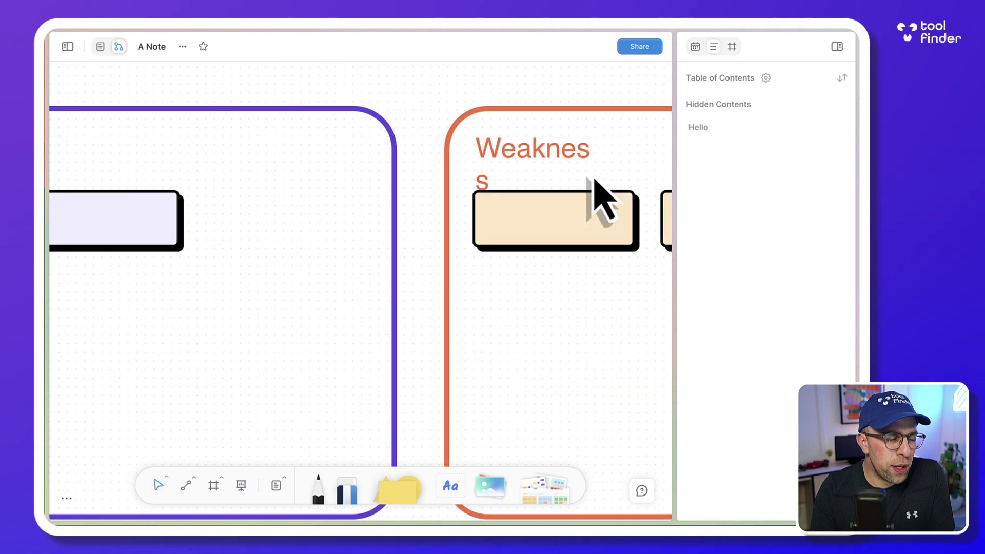
{"action": "scroll", "coordinate": [593, 178], "scroll_direction": "down", "scroll_amount": 8}
{"action": "scroll", "coordinate": [594, 190], "scroll_direction": "up", "scroll_amount": 4}
{"action": "scroll", "coordinate": [594, 190], "scroll_direction": "down", "scroll_amount": 2}
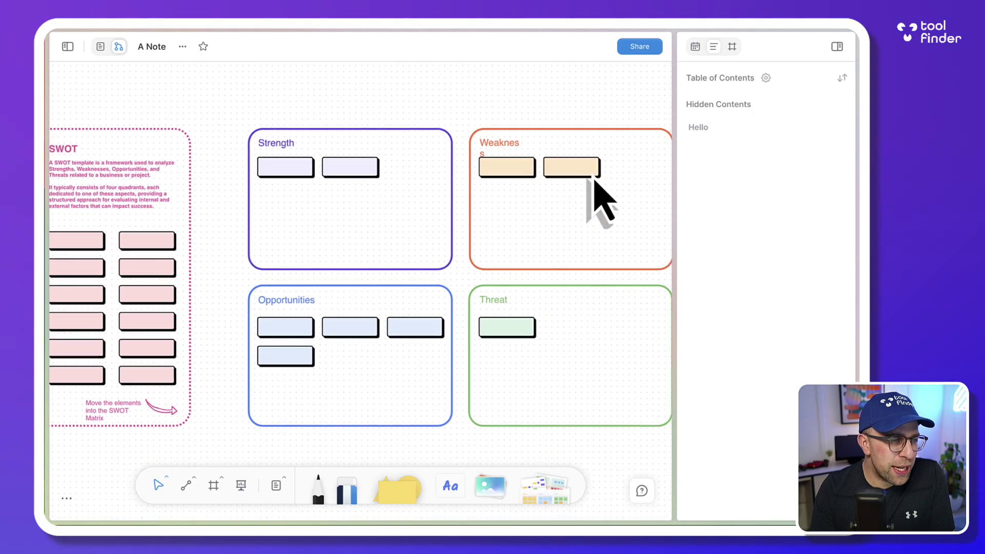
{"action": "scroll", "coordinate": [595, 180], "scroll_direction": "down", "scroll_amount": 3}
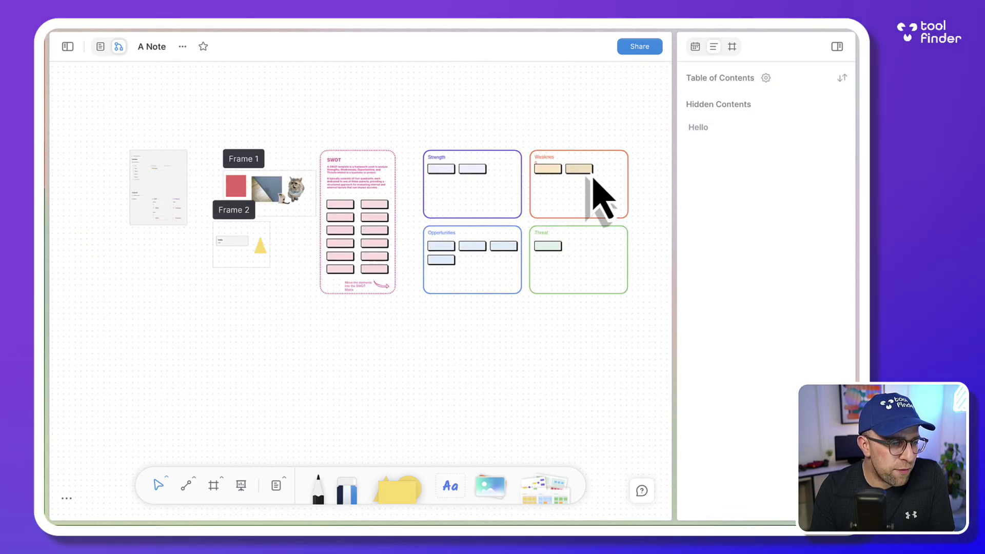
Browse the Presentation and Project Management template categories, closing without adding any
{"action": "left_click", "coordinate": [560, 493]}
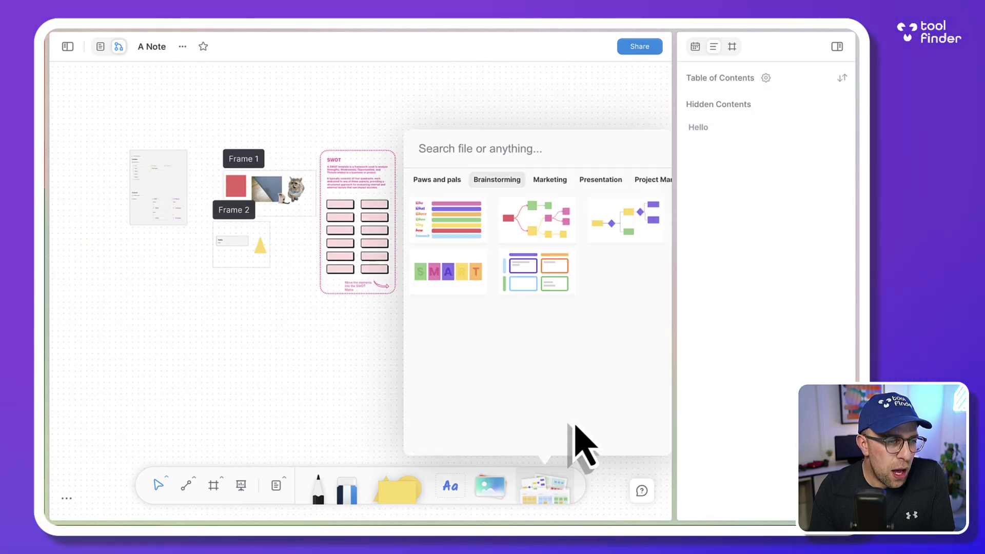
{"action": "left_click", "coordinate": [545, 180]}
{"action": "left_click", "coordinate": [608, 180]}
{"action": "left_click", "coordinate": [651, 180]}
{"action": "left_click", "coordinate": [341, 352]}
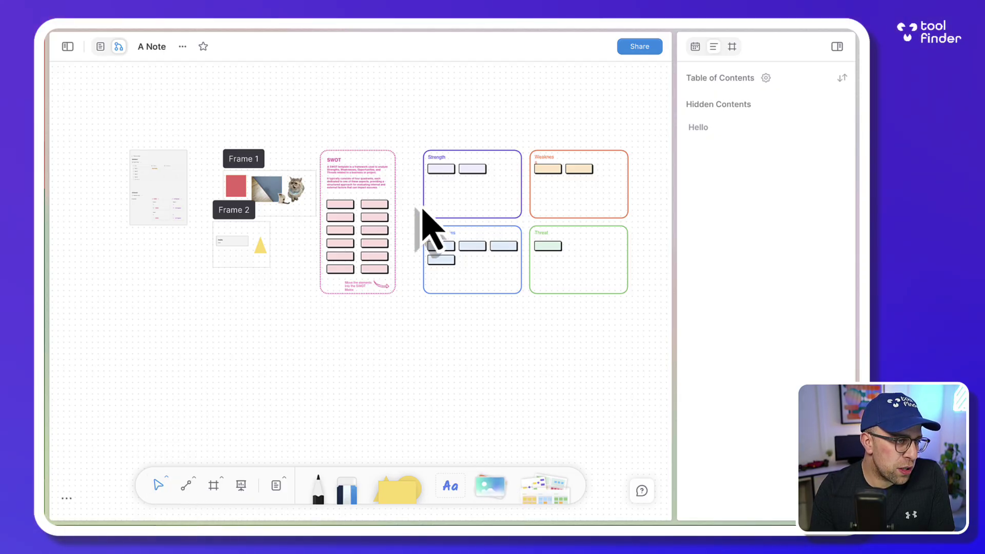
Select the SWOT elements, move them right and down, and turn them into Frame 3
{"action": "scroll", "coordinate": [493, 157], "scroll_direction": "right", "scroll_amount": 2}
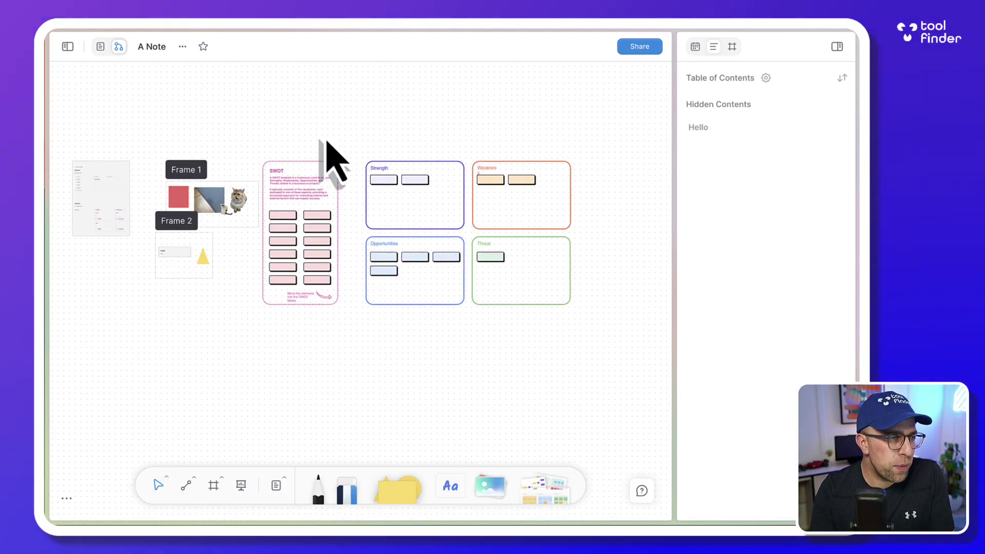
{"action": "left_click_drag", "start_coordinate": [256, 137], "coordinate": [633, 373]}
{"action": "left_click", "coordinate": [400, 185]}
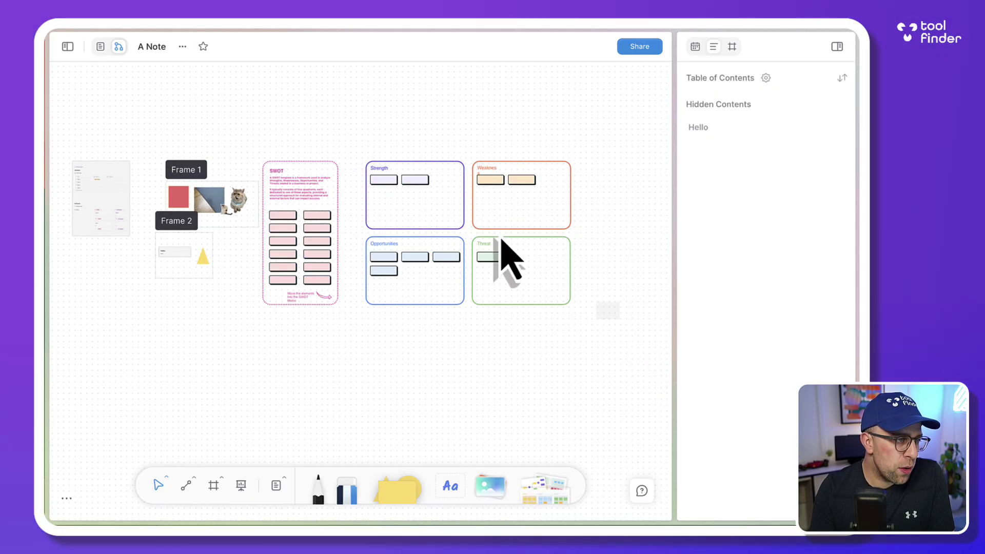
{"action": "left_click_drag", "start_coordinate": [295, 175], "coordinate": [353, 227]}
{"action": "left_click", "coordinate": [338, 160]}
Check A Note's page view, then select the whole Frame 3 back on the canvas
{"action": "left_click", "coordinate": [100, 46]}
{"action": "scroll", "coordinate": [239, 272], "scroll_direction": "down", "scroll_amount": 5}
{"action": "scroll", "coordinate": [236, 257], "scroll_direction": "up", "scroll_amount": 3}
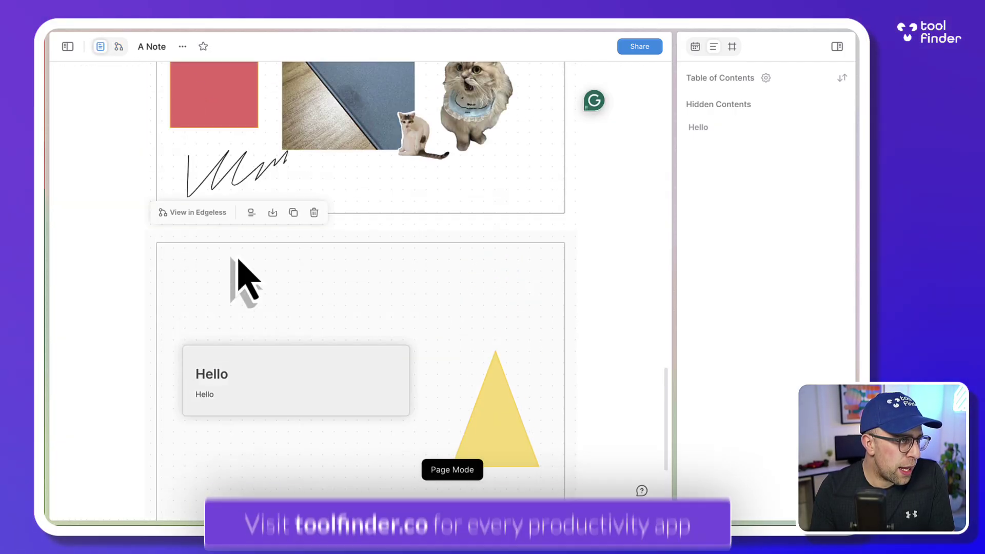
{"action": "left_click", "coordinate": [118, 47]}
{"action": "left_click", "coordinate": [360, 201]}
{"action": "left_click", "coordinate": [338, 179]}
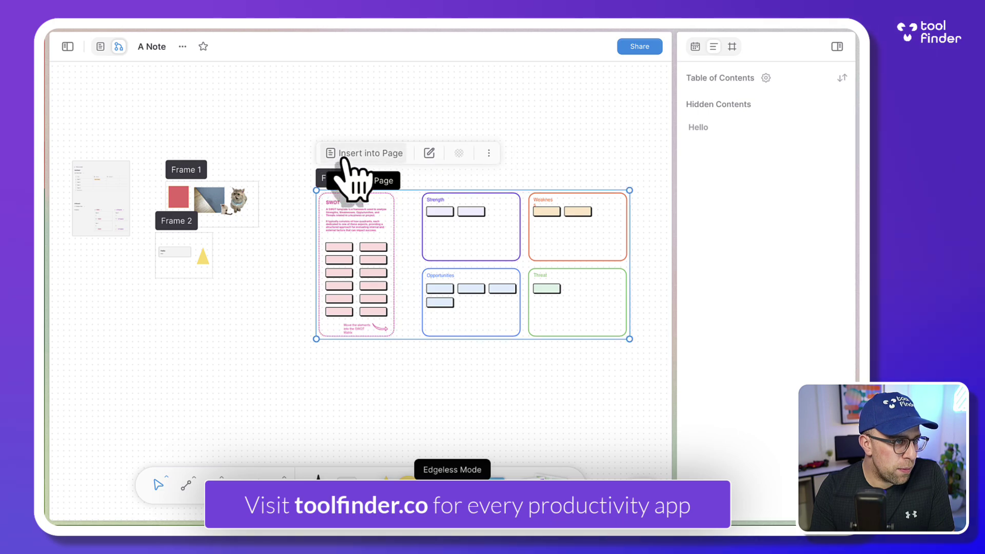
In page view, select the embedded Frame 3 SWOT block below Frame 2 and show the workspace sidebar
{"action": "left_click", "coordinate": [100, 46]}
{"action": "scroll", "coordinate": [259, 313], "scroll_direction": "down", "scroll_amount": 10}
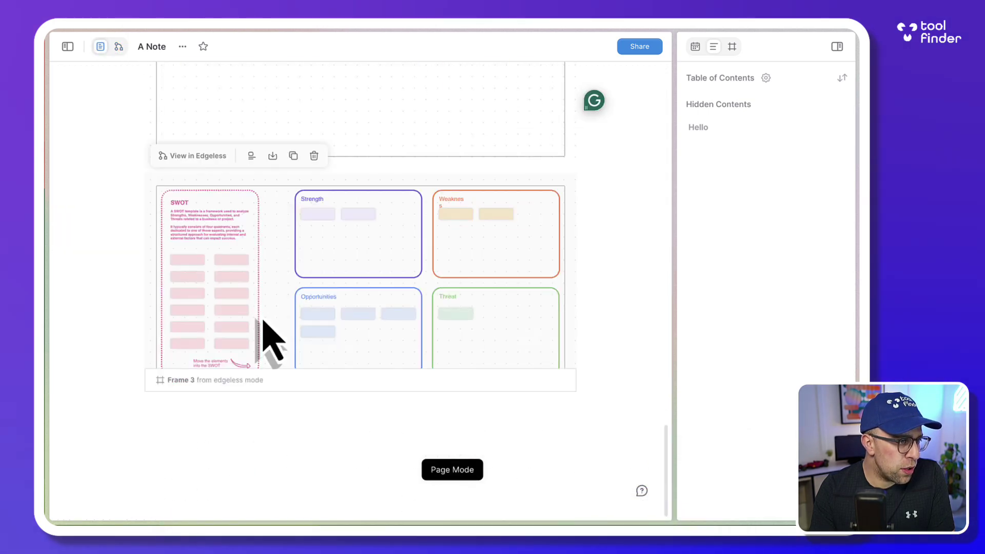
{"action": "left_click", "coordinate": [289, 302]}
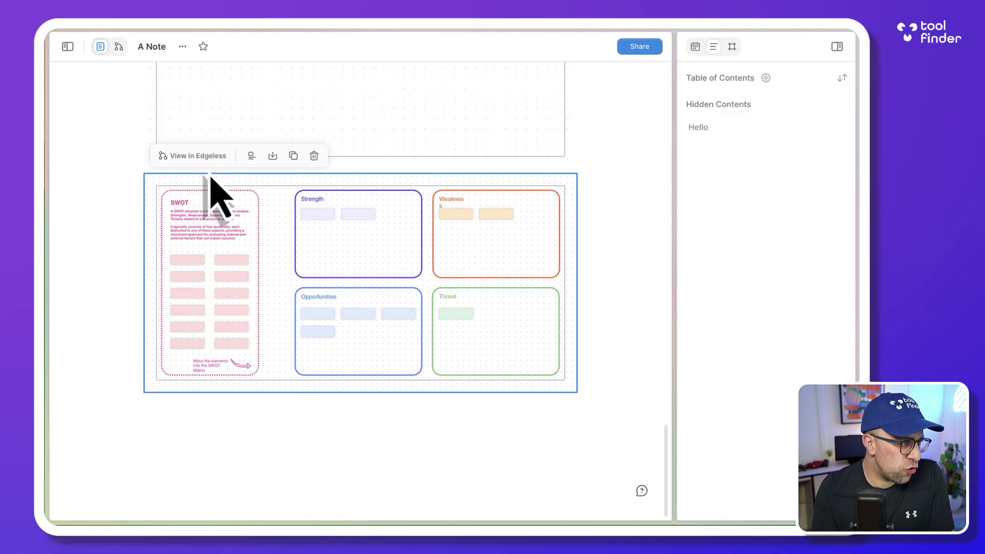
{"action": "left_click", "coordinate": [212, 177]}
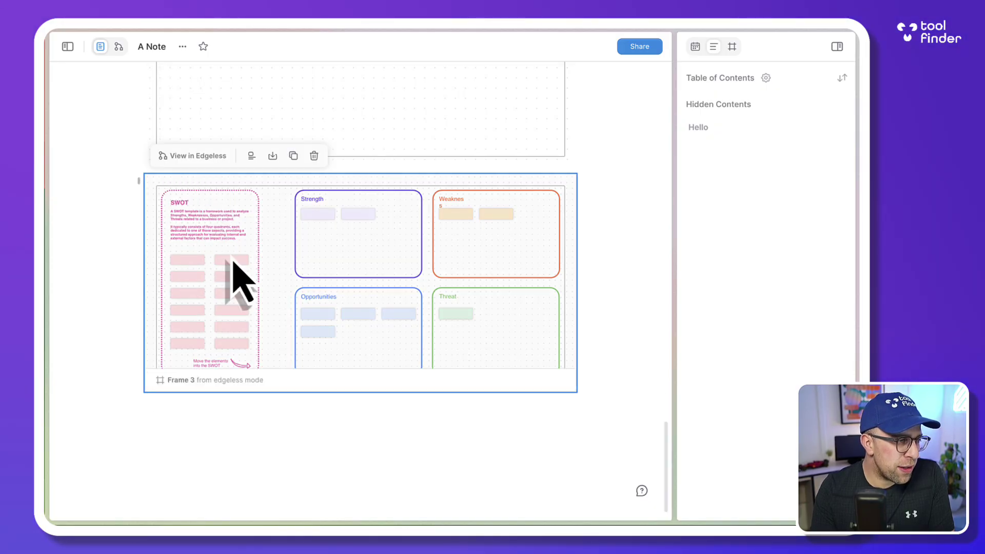
{"action": "left_click", "coordinate": [252, 382]}
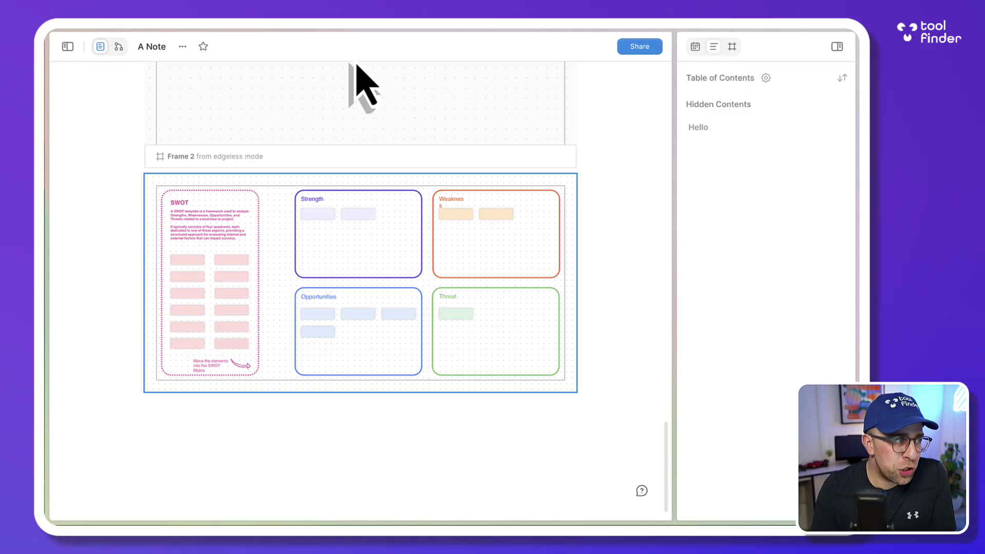
{"action": "left_click", "coordinate": [67, 46]}
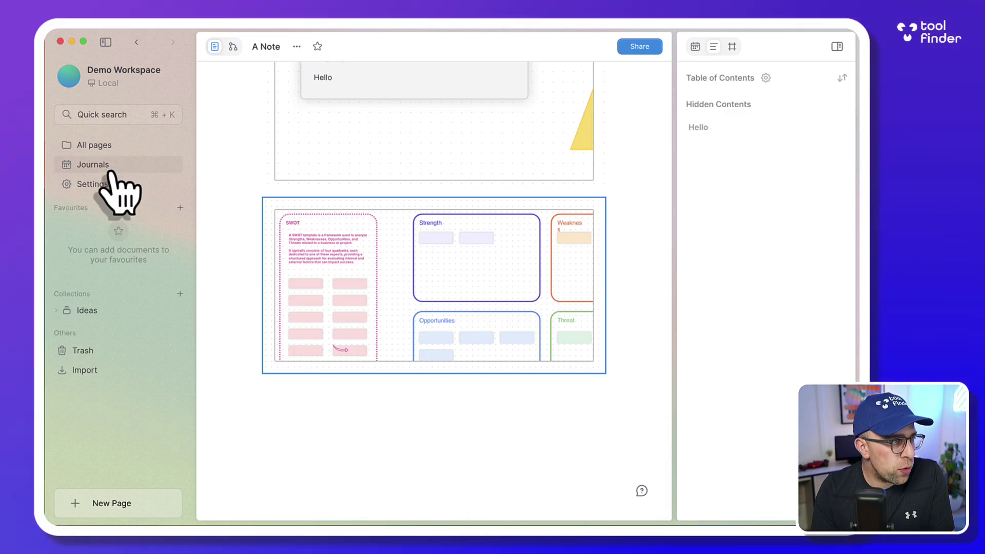
{"action": "left_click", "coordinate": [111, 146]}
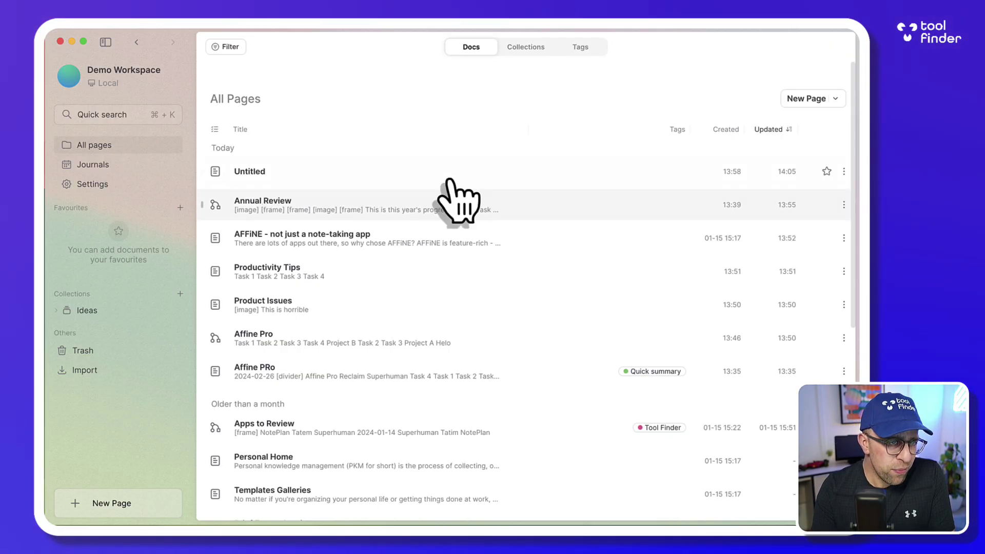
{"action": "left_click", "coordinate": [524, 48]}
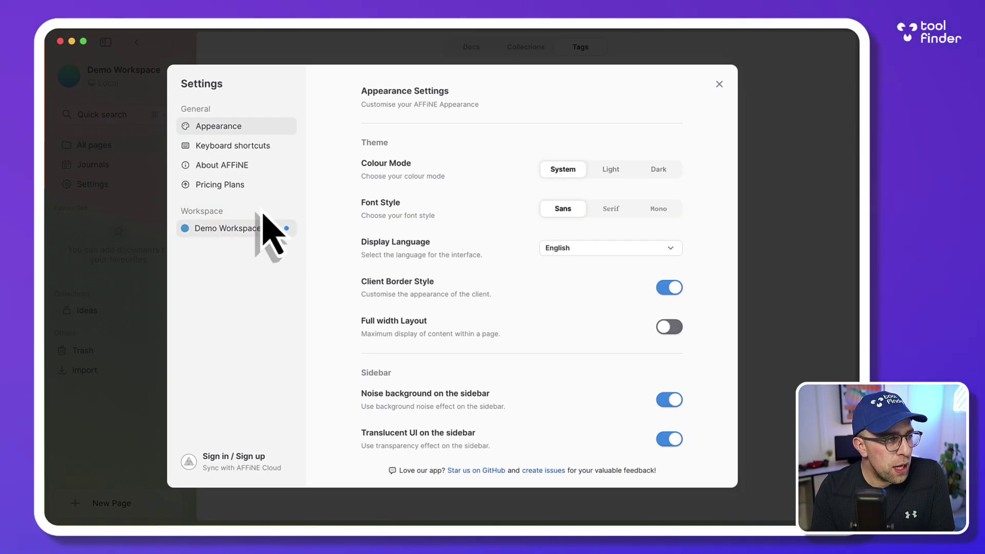
{"action": "left_click", "coordinate": [252, 187]}
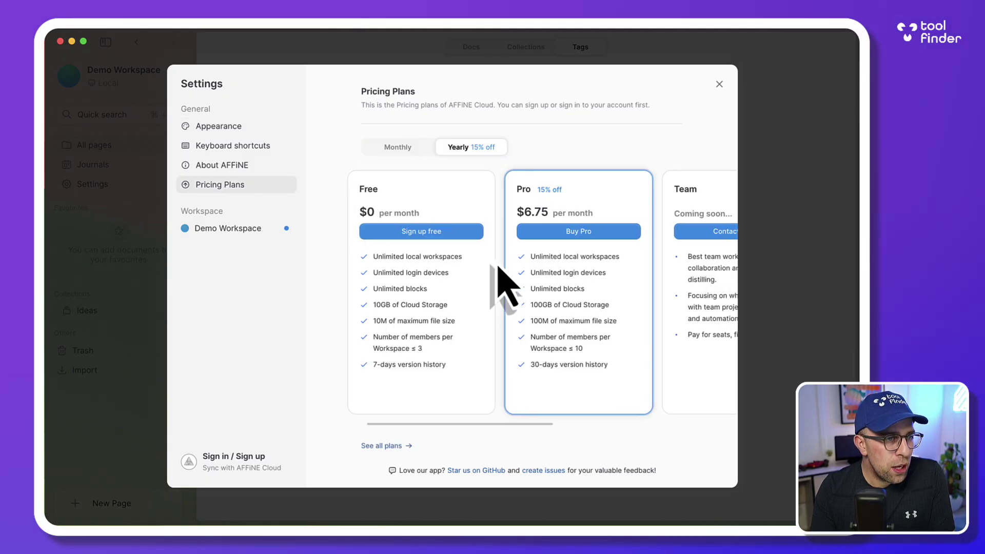
{"action": "left_click", "coordinate": [405, 148]}
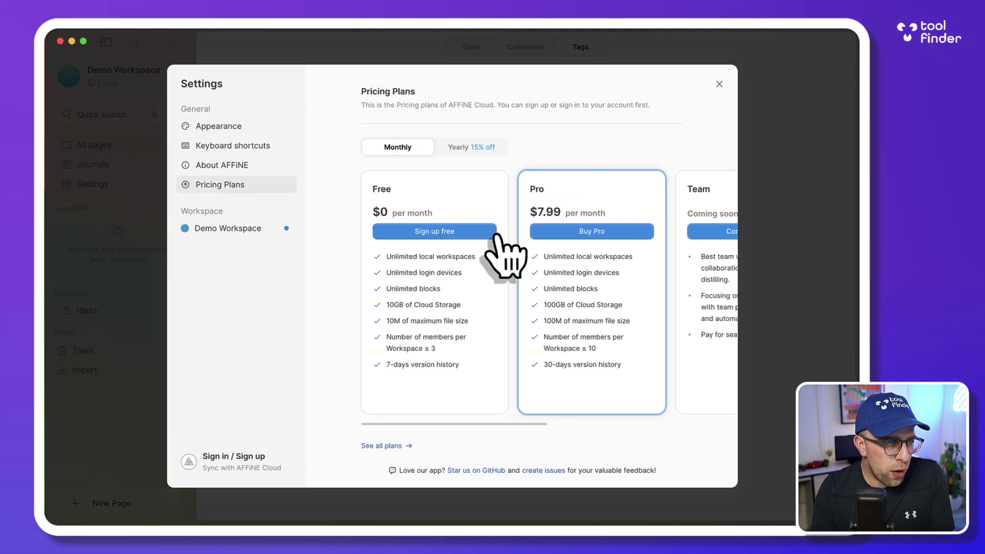
{"action": "left_click", "coordinate": [245, 164]}
{"action": "left_click", "coordinate": [243, 185]}
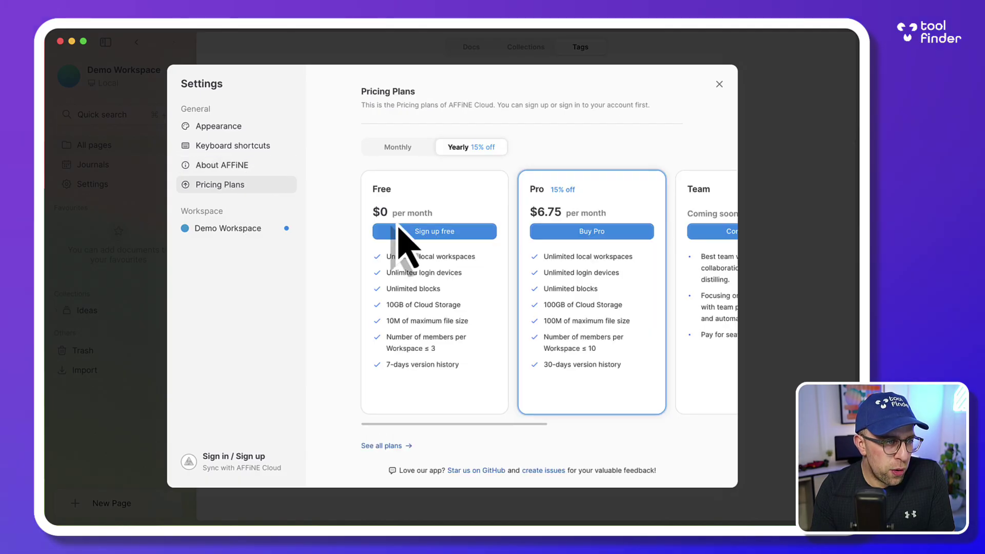
{"action": "scroll", "coordinate": [498, 260], "scroll_direction": "right", "scroll_amount": 5}
{"action": "scroll", "coordinate": [496, 253], "scroll_direction": "left", "scroll_amount": 4}
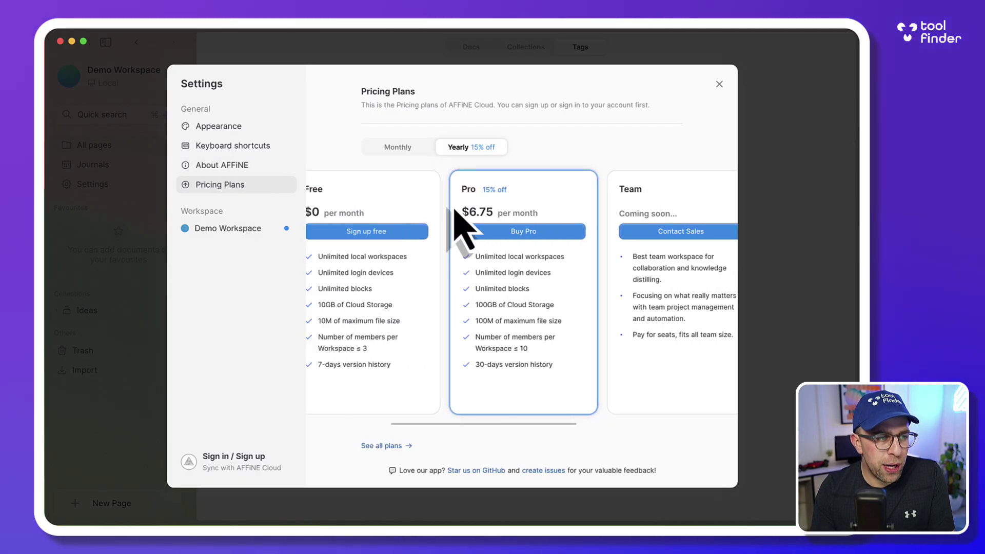
{"action": "scroll", "coordinate": [455, 211], "scroll_direction": "left", "scroll_amount": 2}
{"action": "left_click", "coordinate": [398, 149]}
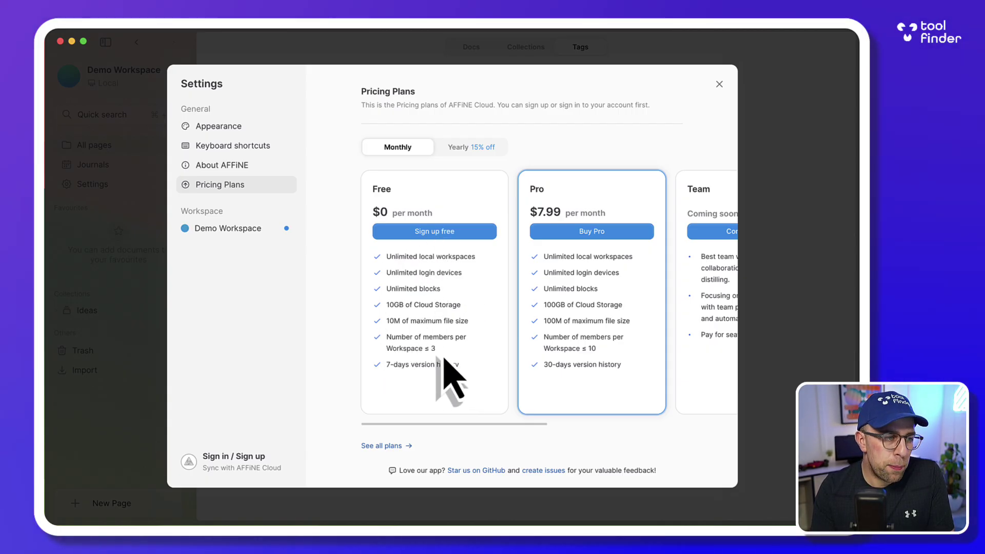
{"action": "left_click", "coordinate": [207, 127]}
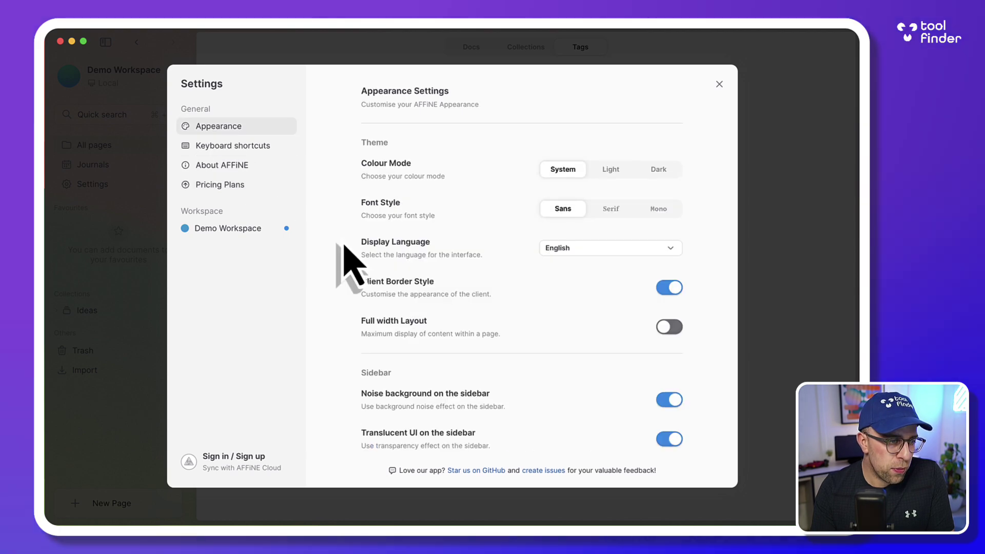
{"action": "left_click", "coordinate": [719, 84]}
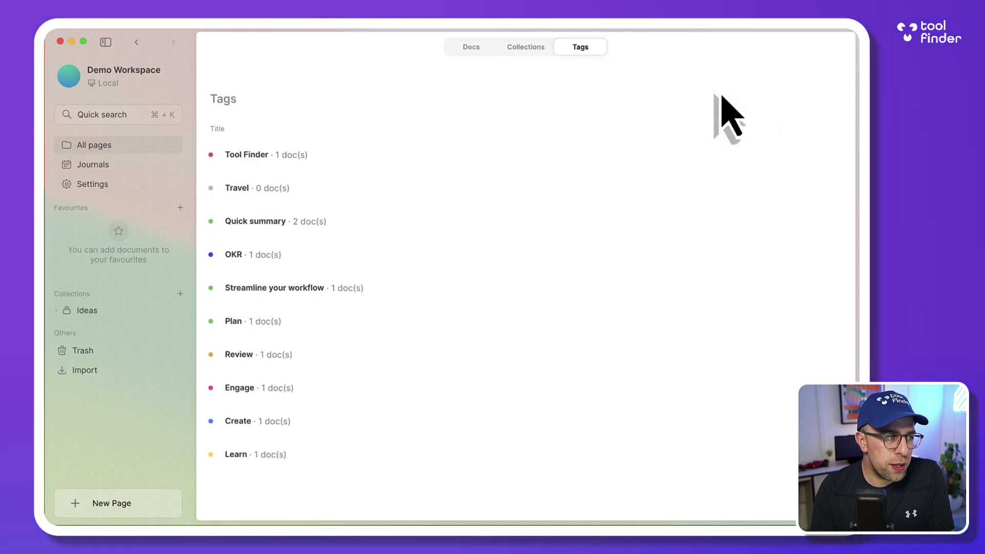
Start today's Feb 26, 2024 journal entry with a dash and glance at its outline panel
{"action": "left_click", "coordinate": [147, 165]}
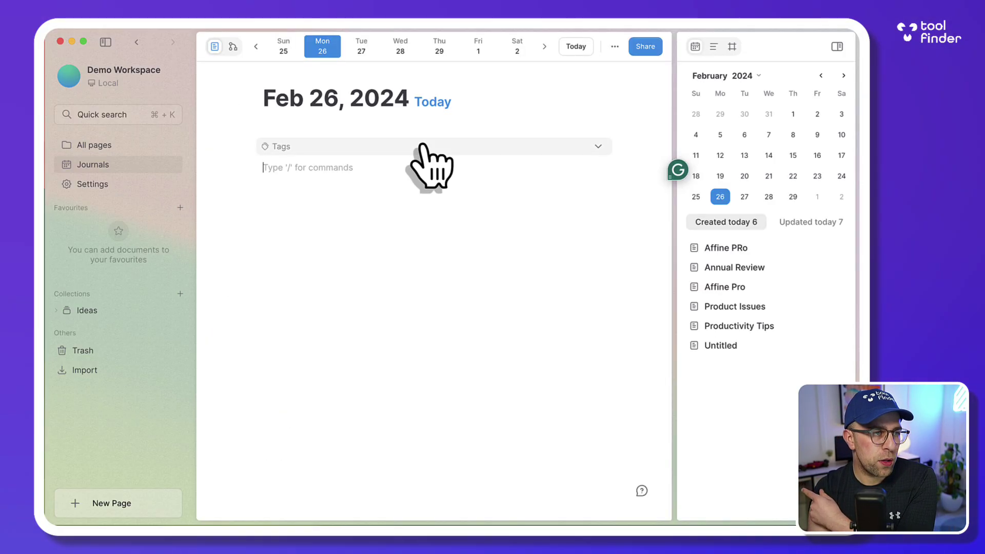
{"action": "type", "text": "-"}
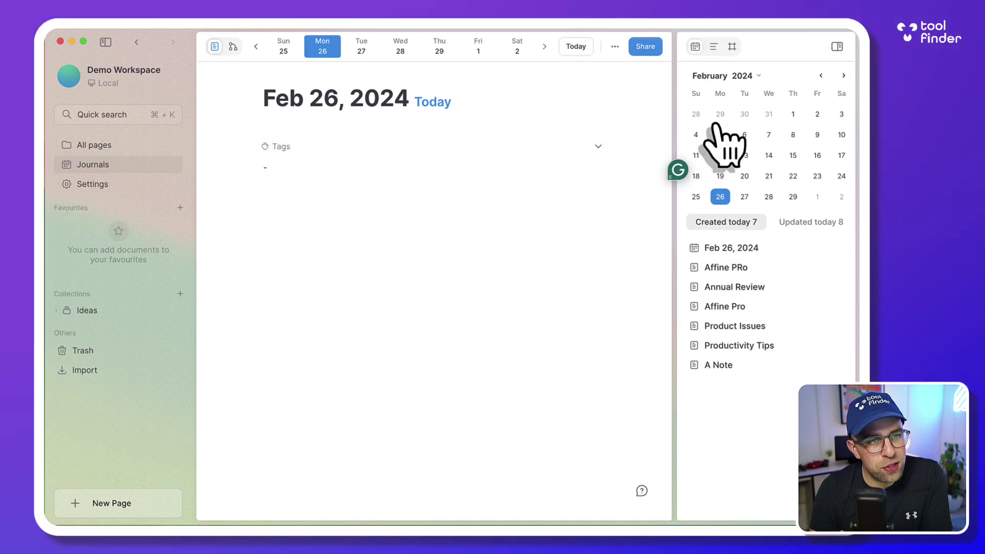
{"action": "left_click", "coordinate": [713, 46]}
{"action": "left_click", "coordinate": [695, 46]}
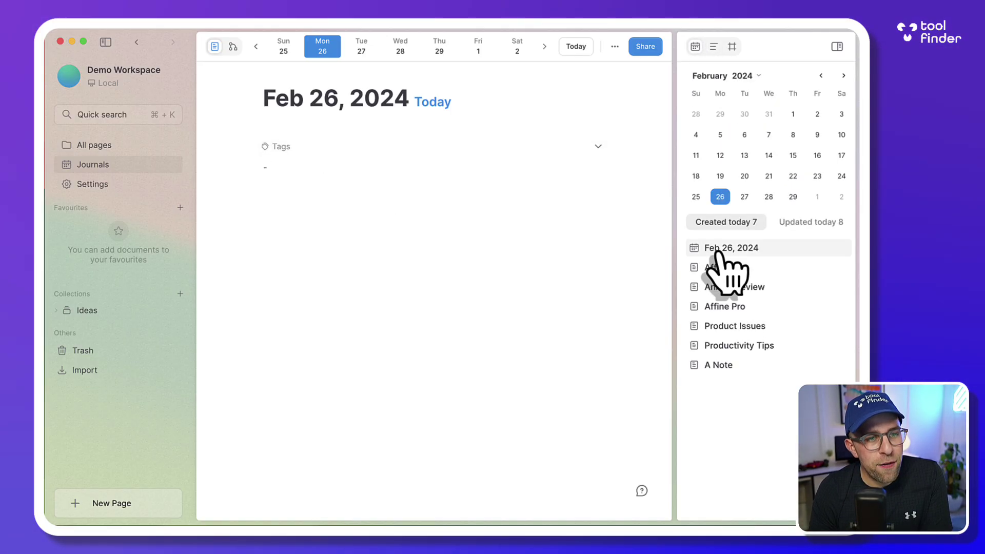
Open the Affine PRo page from today's Created list and scroll through its table and kanban
{"action": "left_click", "coordinate": [725, 267]}
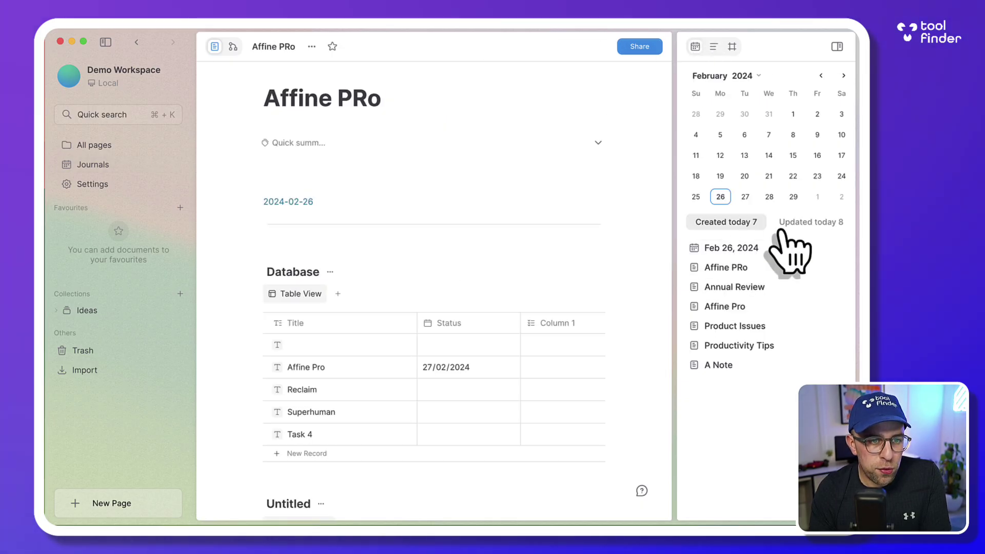
{"action": "left_click", "coordinate": [809, 224]}
{"action": "left_click", "coordinate": [749, 221]}
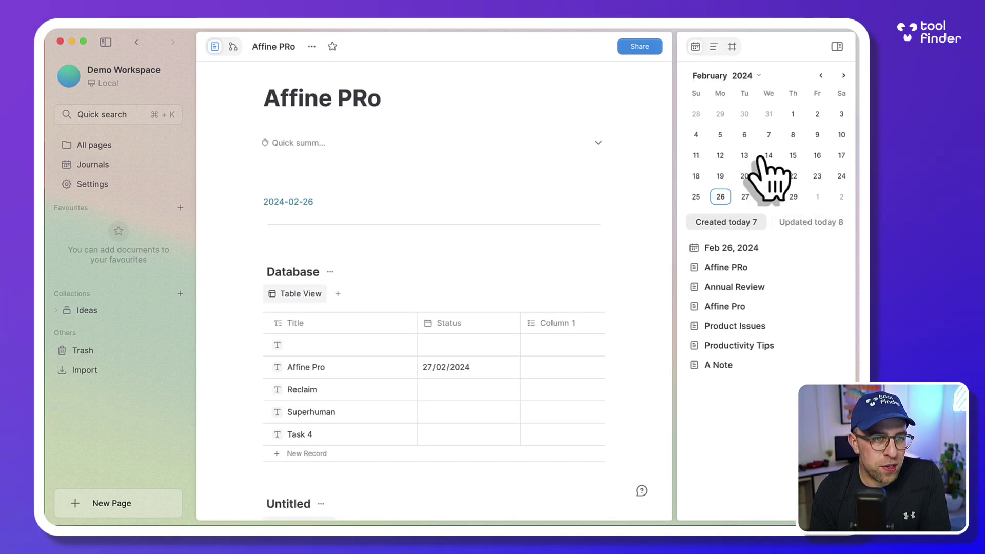
{"action": "scroll", "coordinate": [334, 331], "scroll_direction": "down", "scroll_amount": 5}
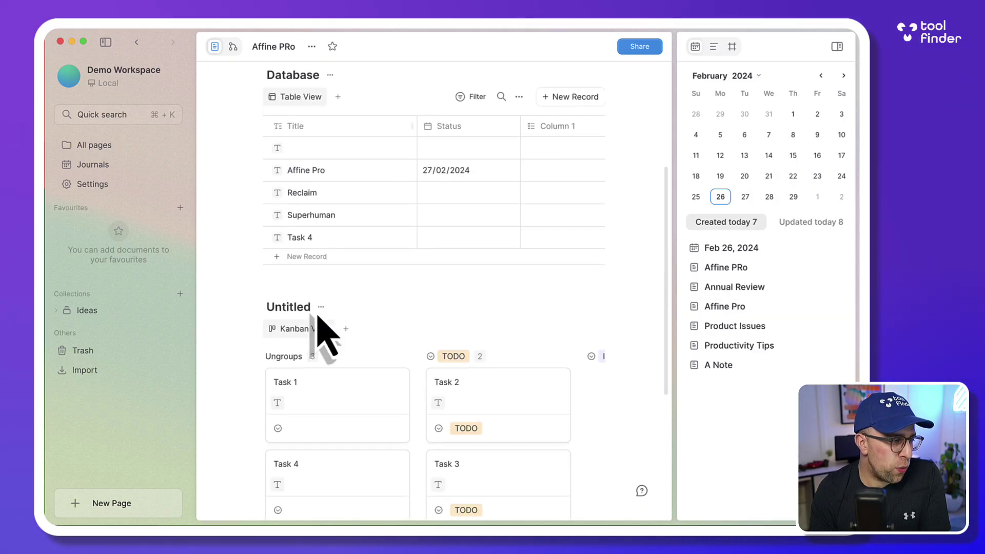
Create a new untitled page, list all pages, then bring the Product Hunt browser window forward
{"action": "left_click", "coordinate": [98, 504]}
{"action": "left_click", "coordinate": [302, 47]}
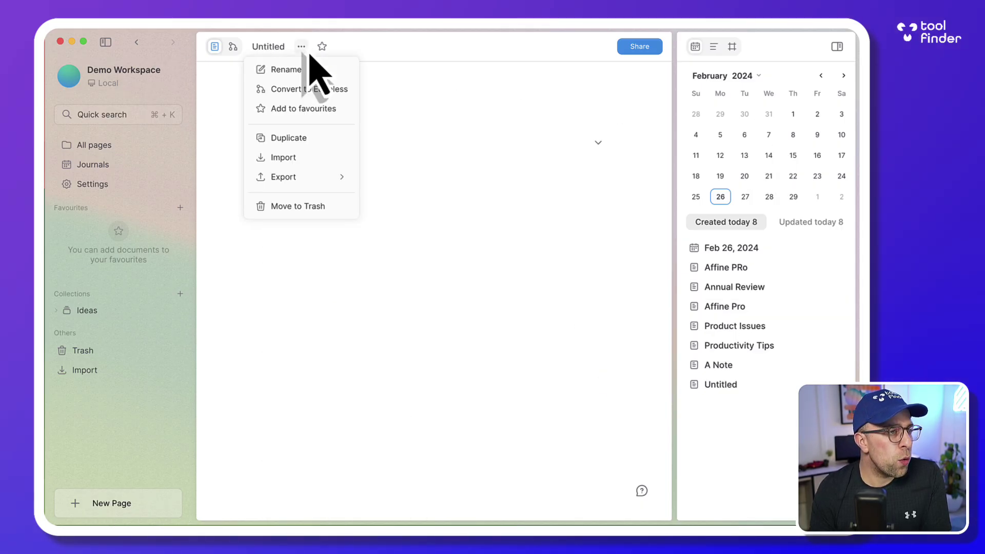
{"action": "left_click", "coordinate": [126, 148]}
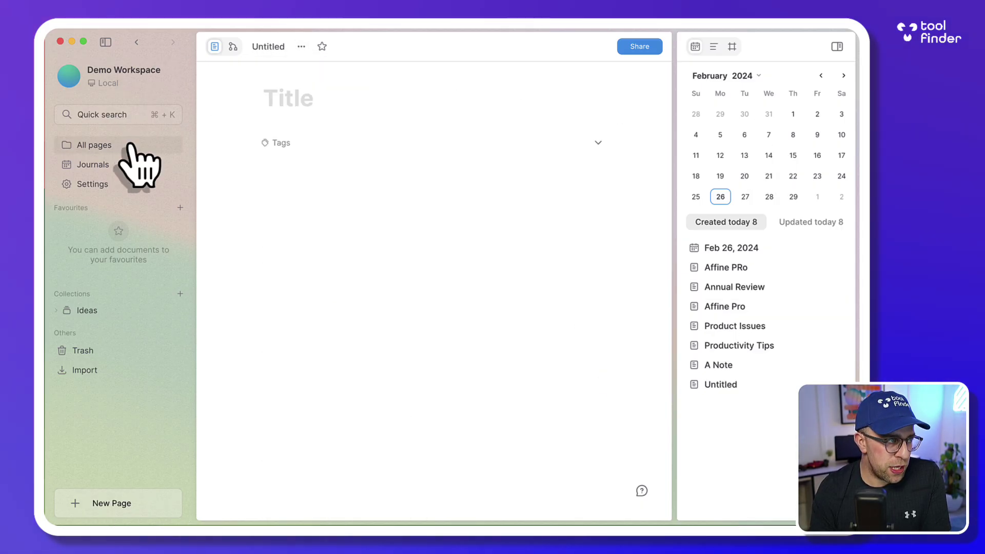
{"action": "left_click", "coordinate": [124, 148]}
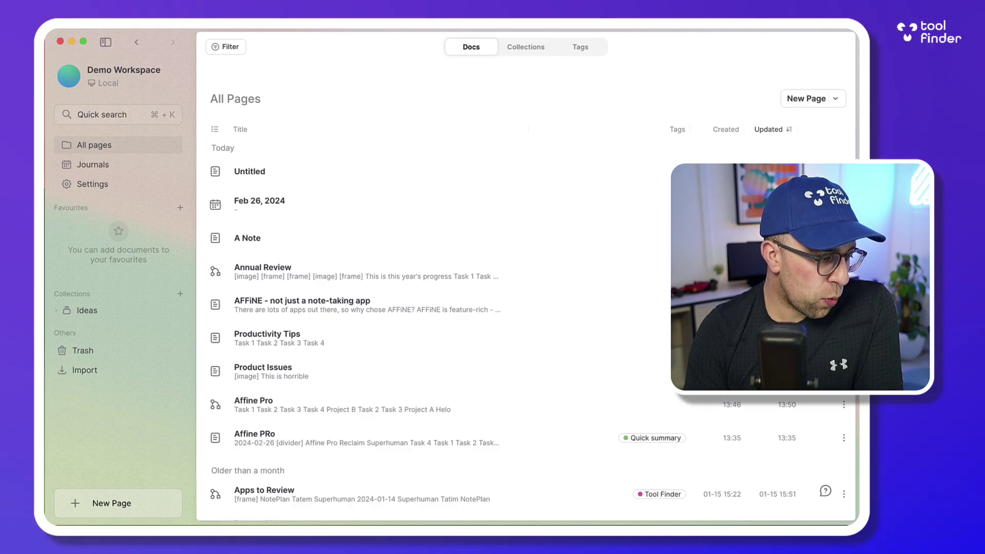
{"action": "key", "text": "super+Tab"}
{"action": "left_click_drag", "start_coordinate": [585, 248], "coordinate": [460, 102]}
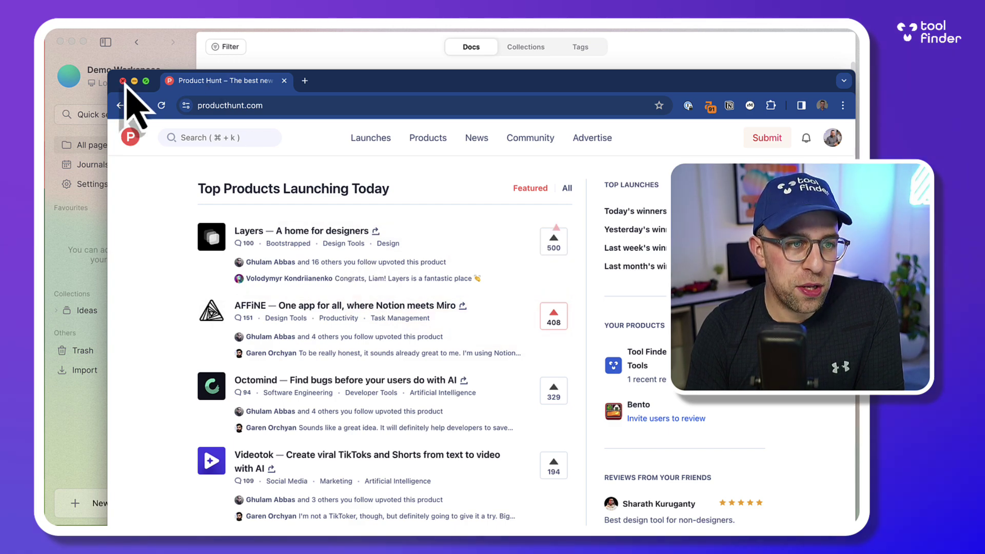
{"action": "left_click", "coordinate": [122, 81]}
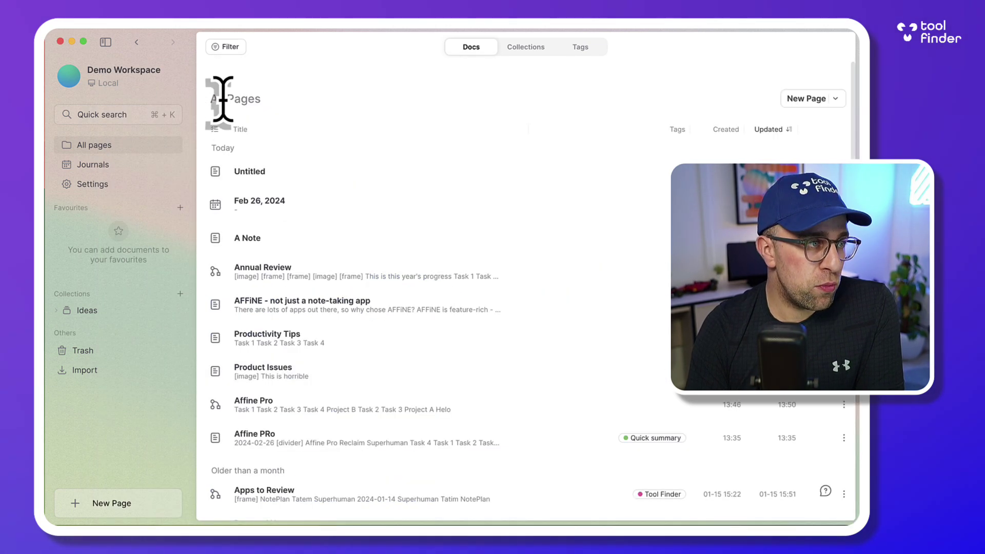
Toggle the sidebar, peek at Collections and Tags, and open today's Feb 26, 2024 journal
{"action": "left_click", "coordinate": [106, 42]}
{"action": "left_click", "coordinate": [68, 43]}
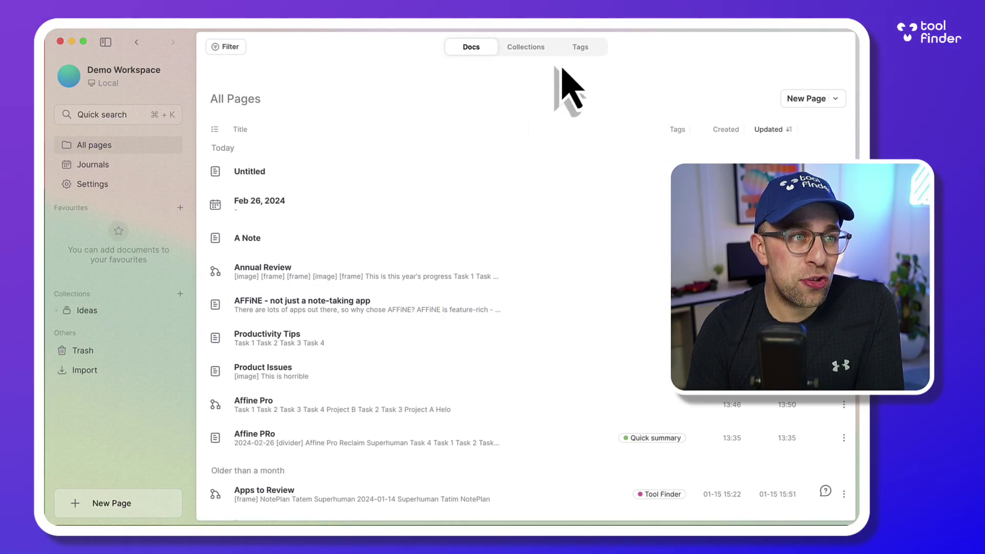
{"action": "left_click", "coordinate": [526, 47]}
{"action": "left_click", "coordinate": [581, 47]}
{"action": "left_click", "coordinate": [113, 165]}
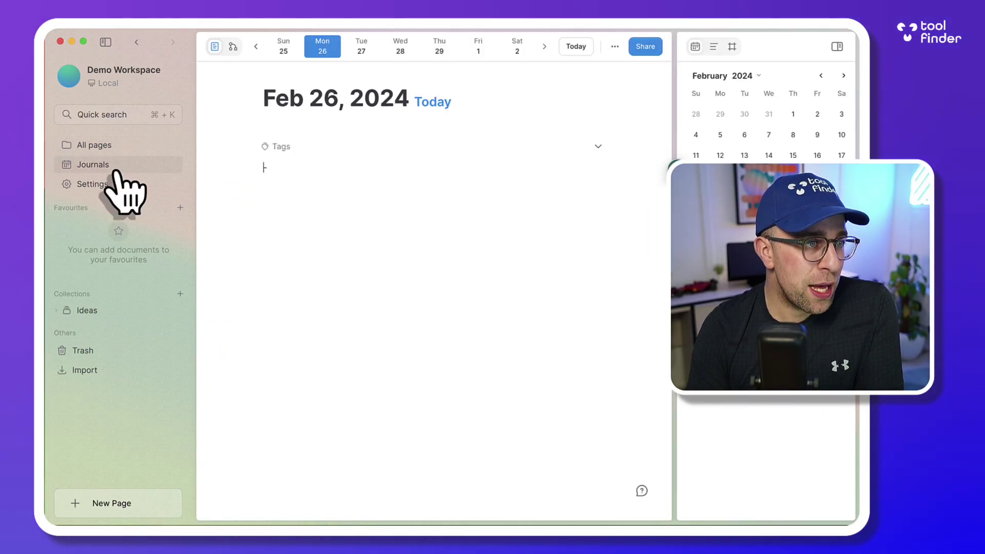
Browse the Settings shortcuts, About and pricing pages, then close Settings
{"action": "left_click", "coordinate": [115, 181]}
{"action": "left_click", "coordinate": [241, 146]}
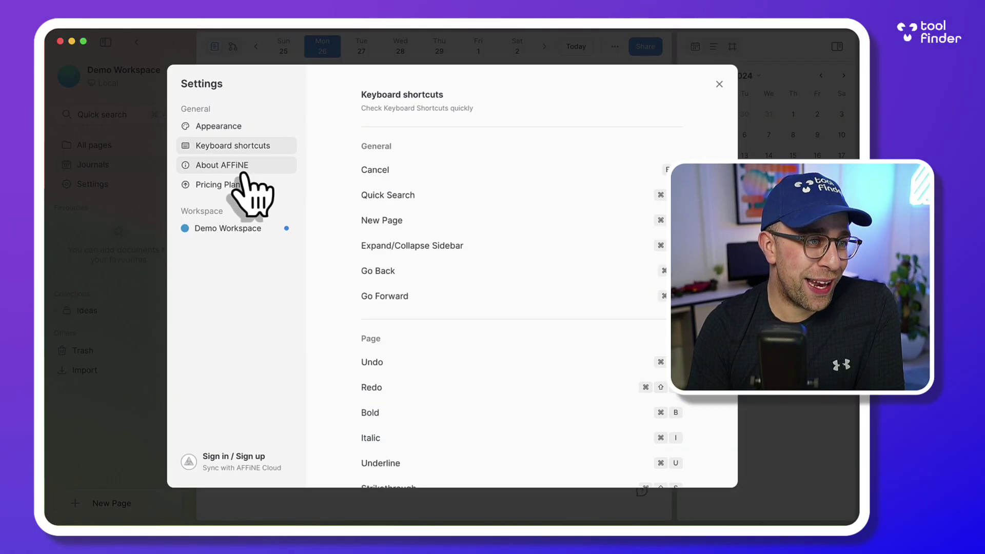
{"action": "left_click", "coordinate": [245, 171]}
{"action": "left_click", "coordinate": [243, 183]}
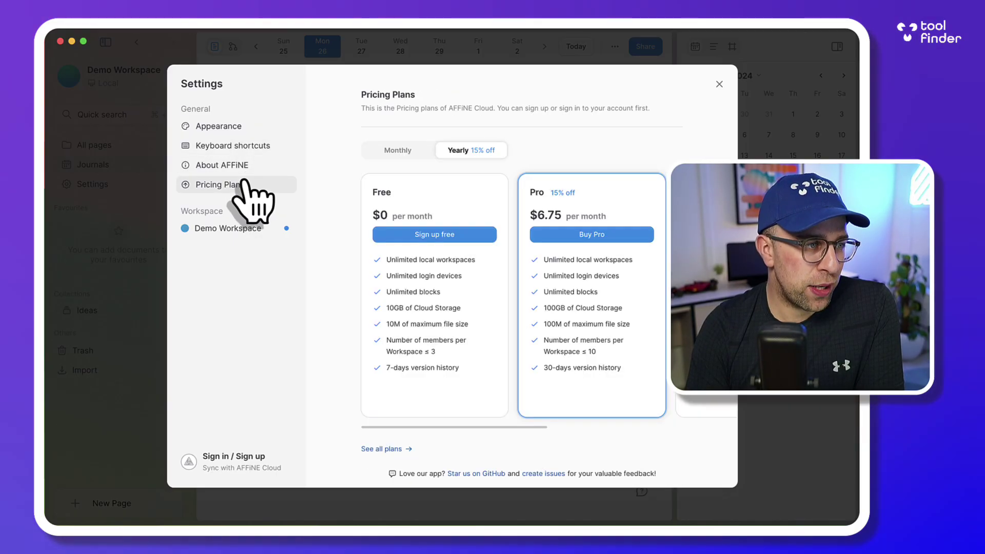
{"action": "scroll", "coordinate": [490, 223], "scroll_direction": "right", "scroll_amount": 5}
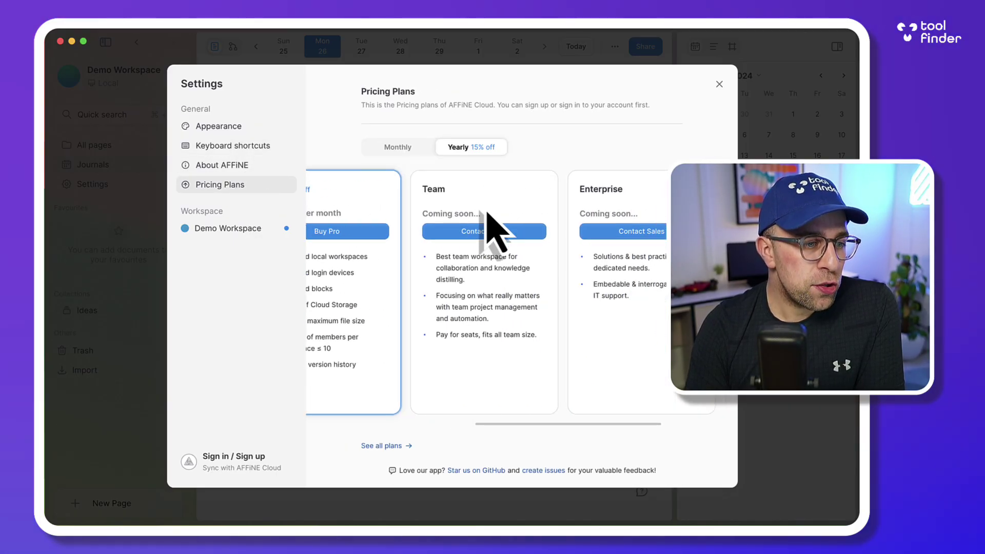
{"action": "left_click", "coordinate": [223, 128]}
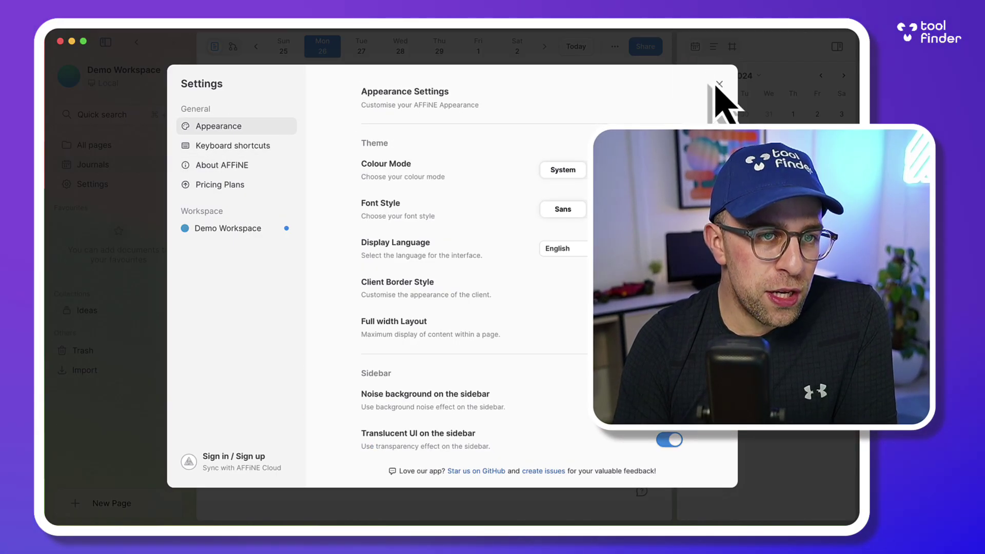
{"action": "left_click", "coordinate": [719, 83]}
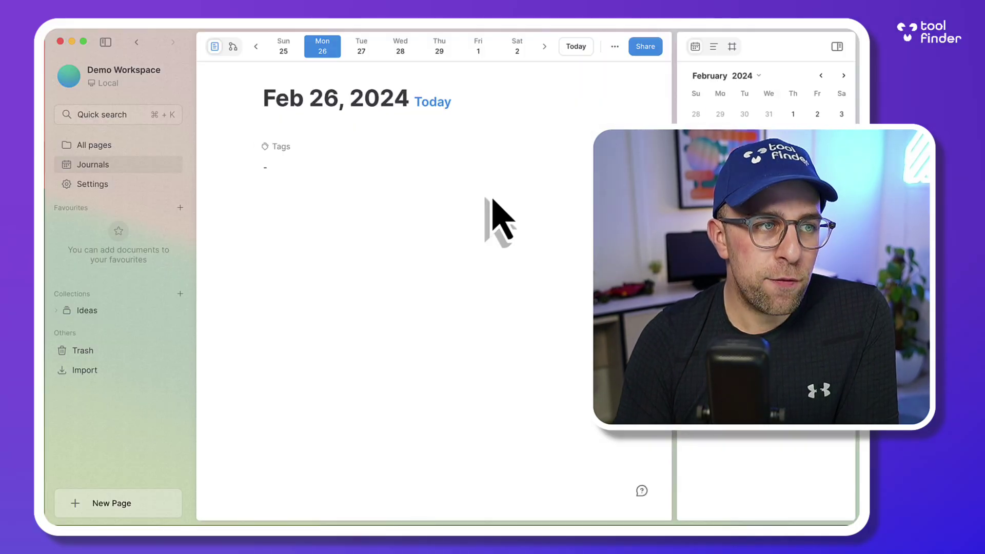